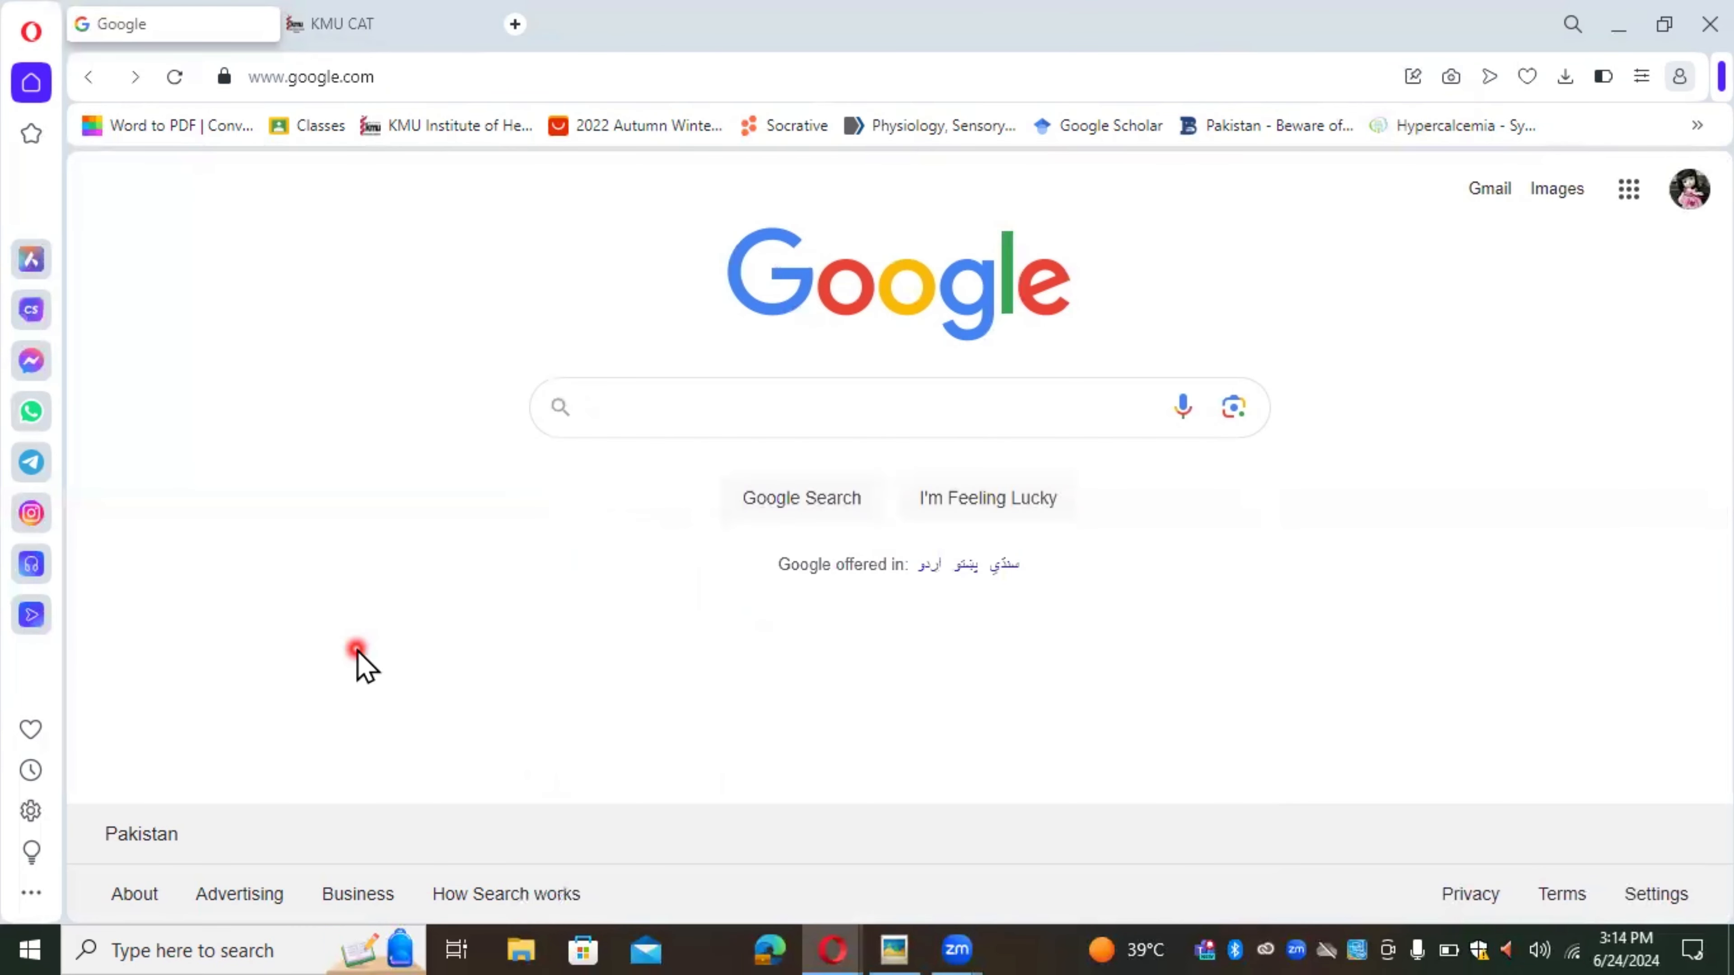
Step: Search Google for catisb and open the catisb.kmu.edu.pk KMU CAT site from the results
left_click(625, 410)
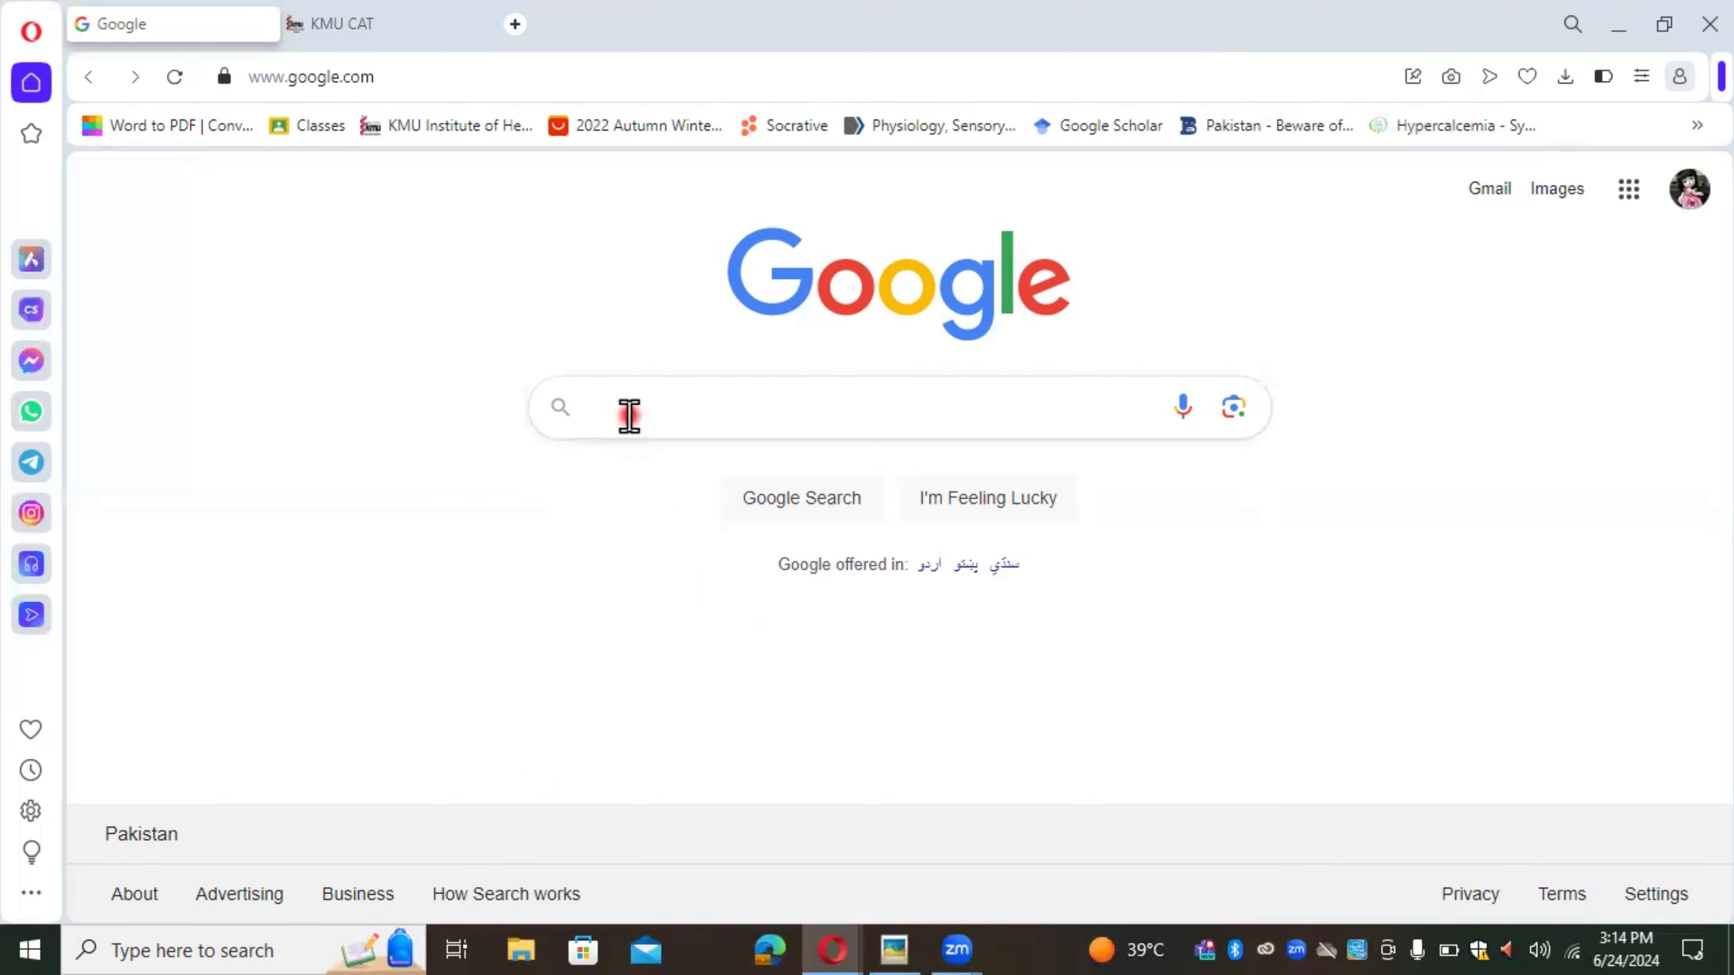
type("cat")
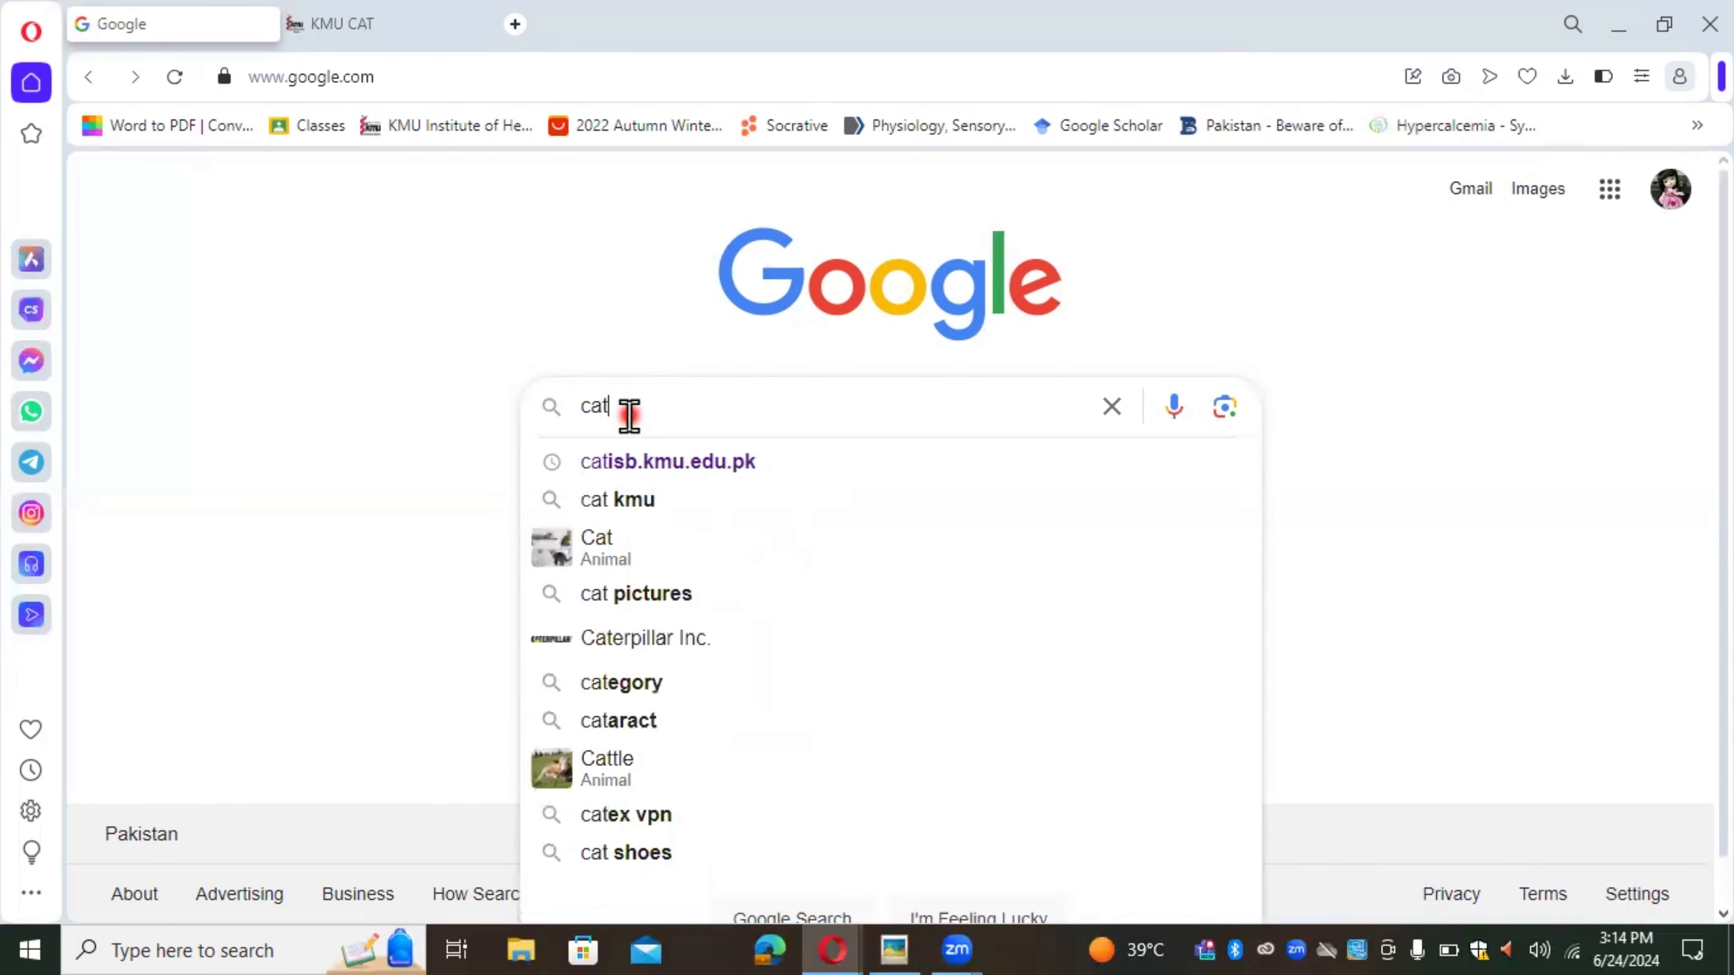
type("is")
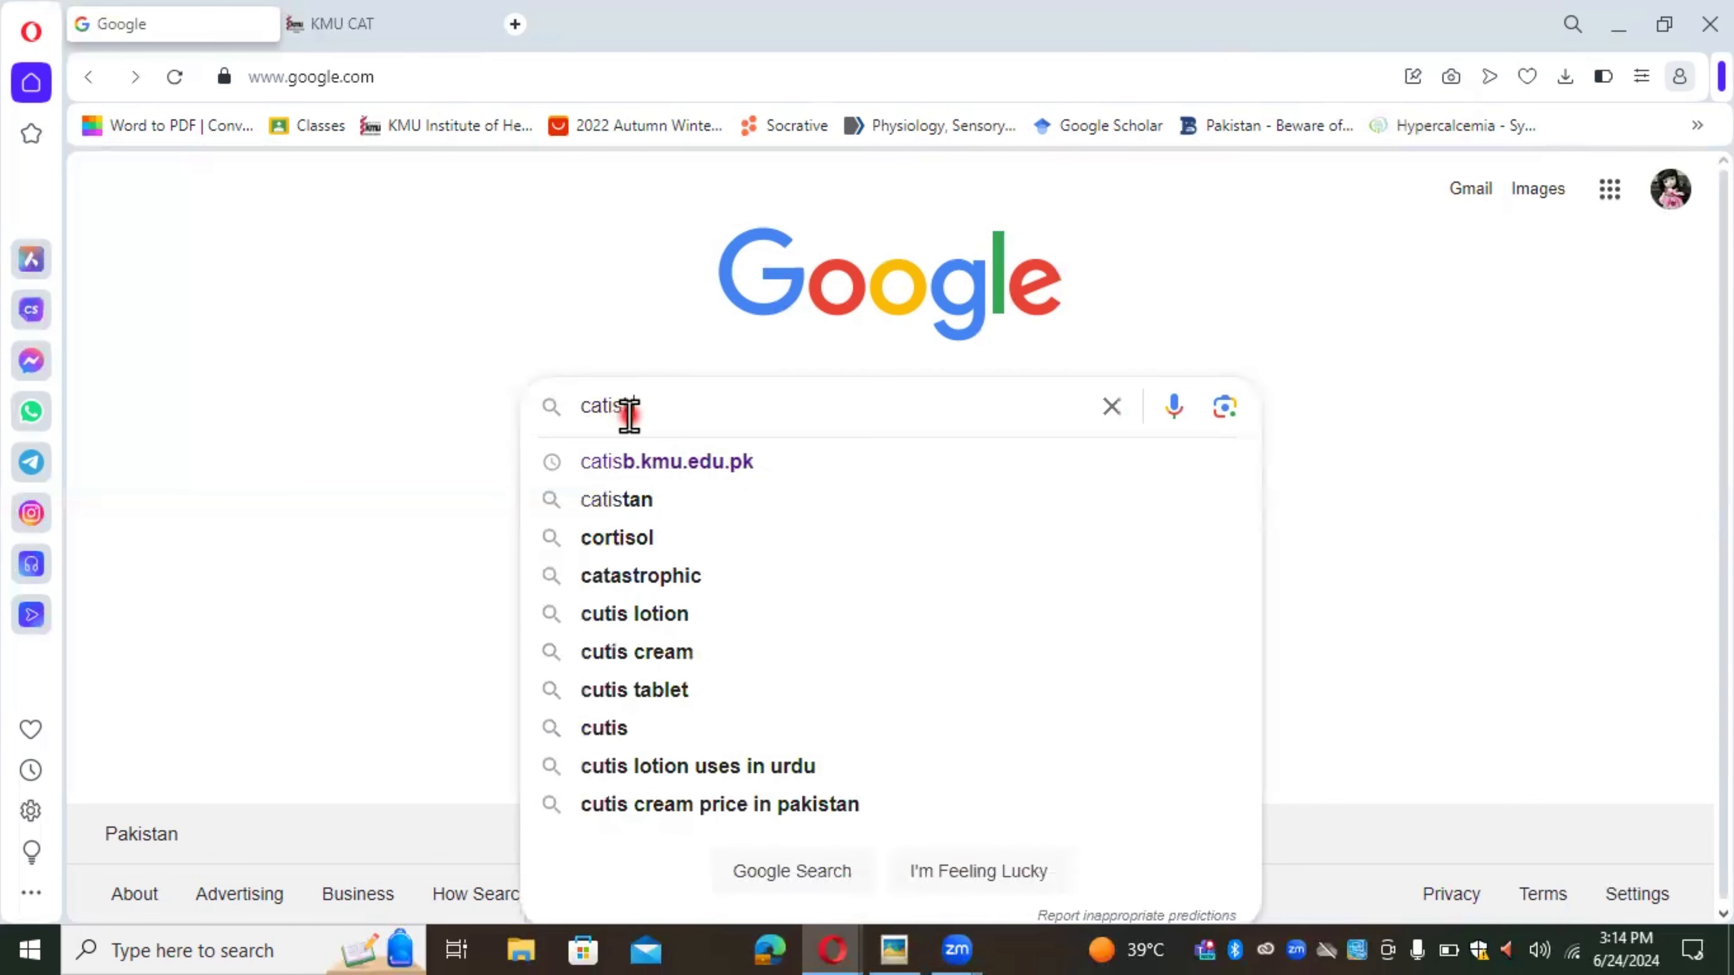
type("b")
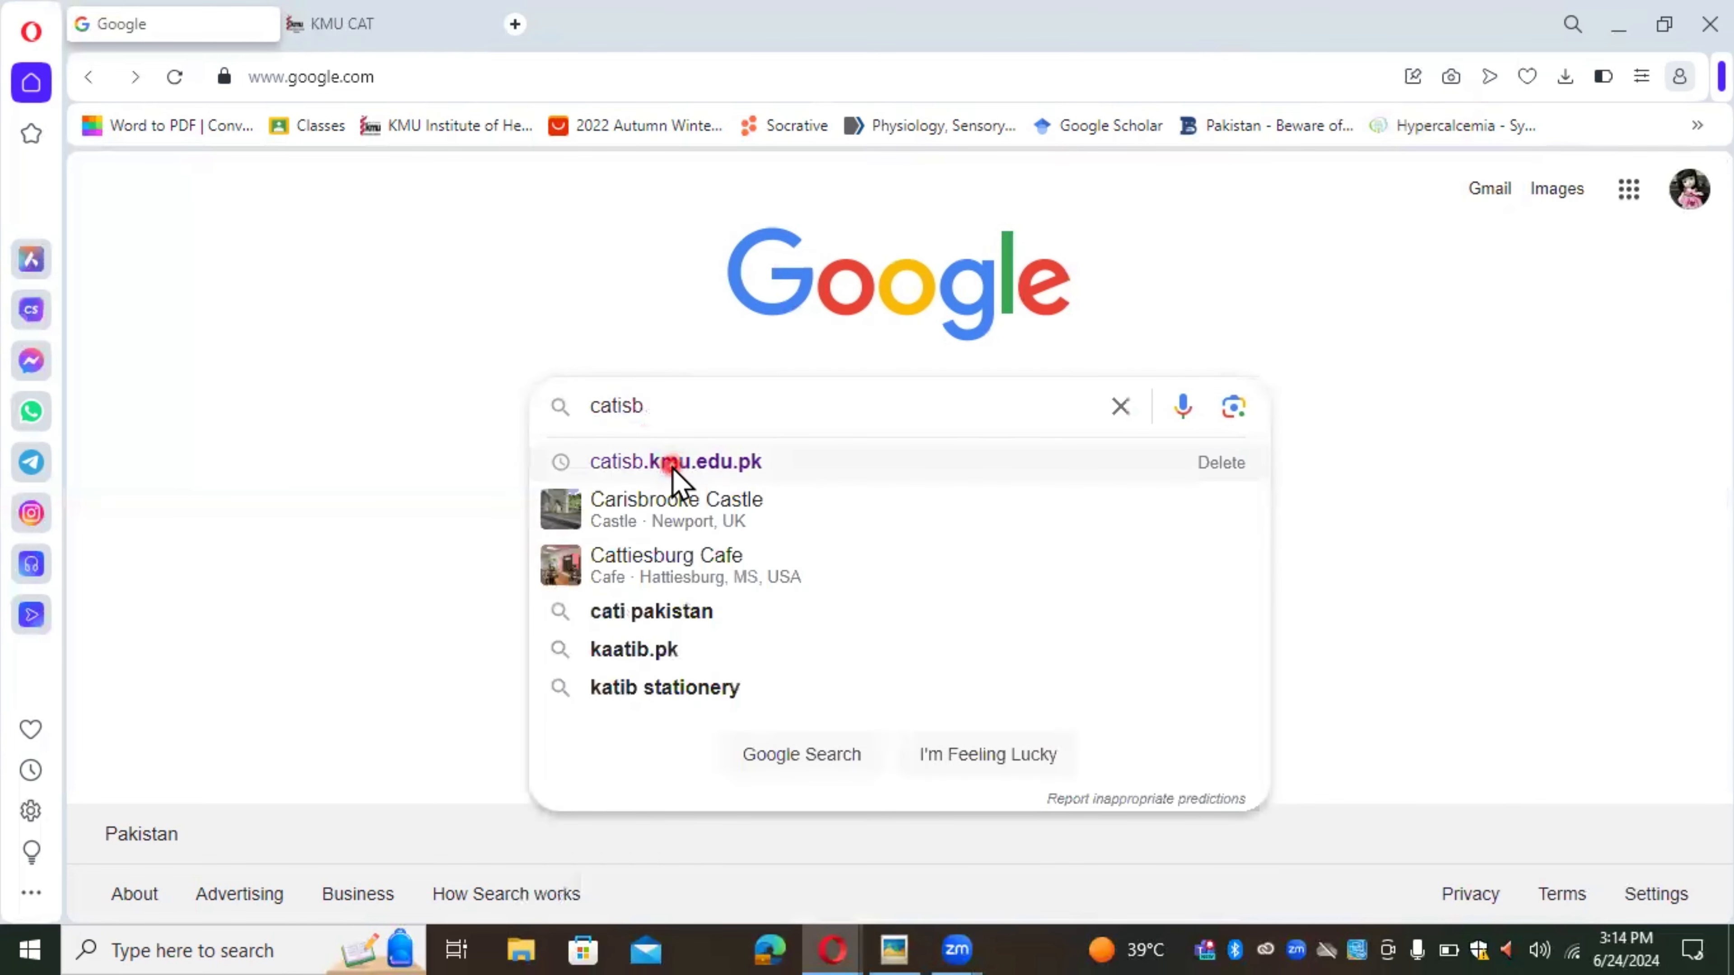
left_click(672, 463)
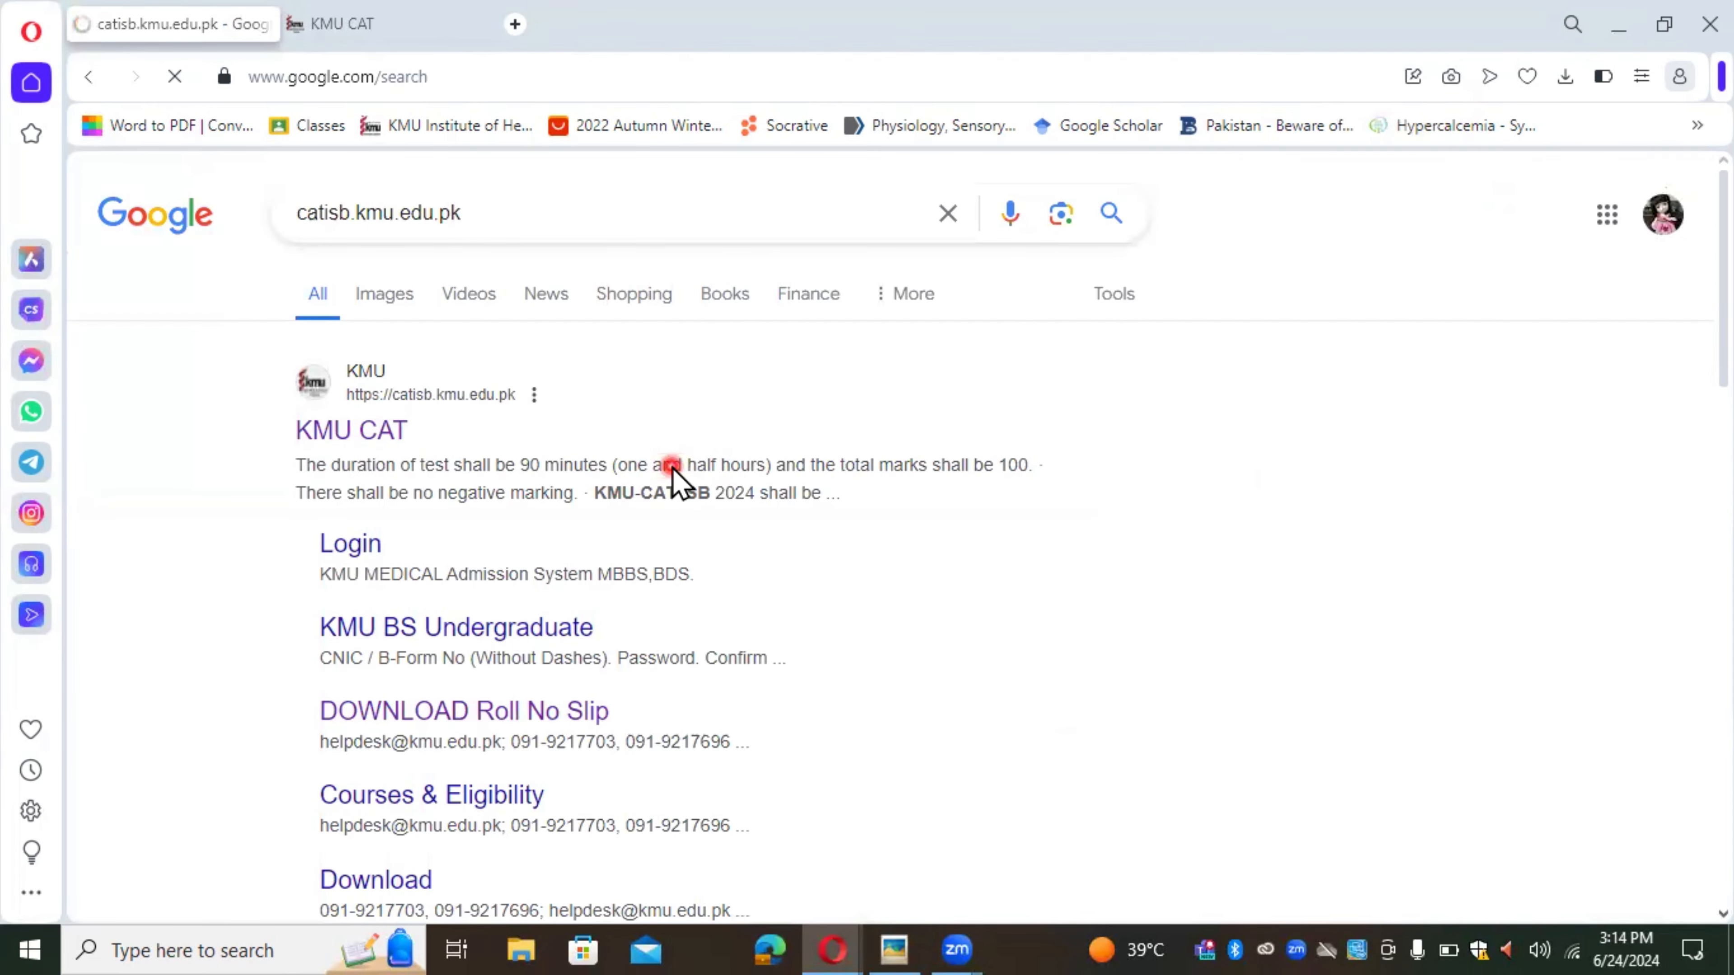
left_click_drag(673, 467, 291, 451)
left_click(199, 549)
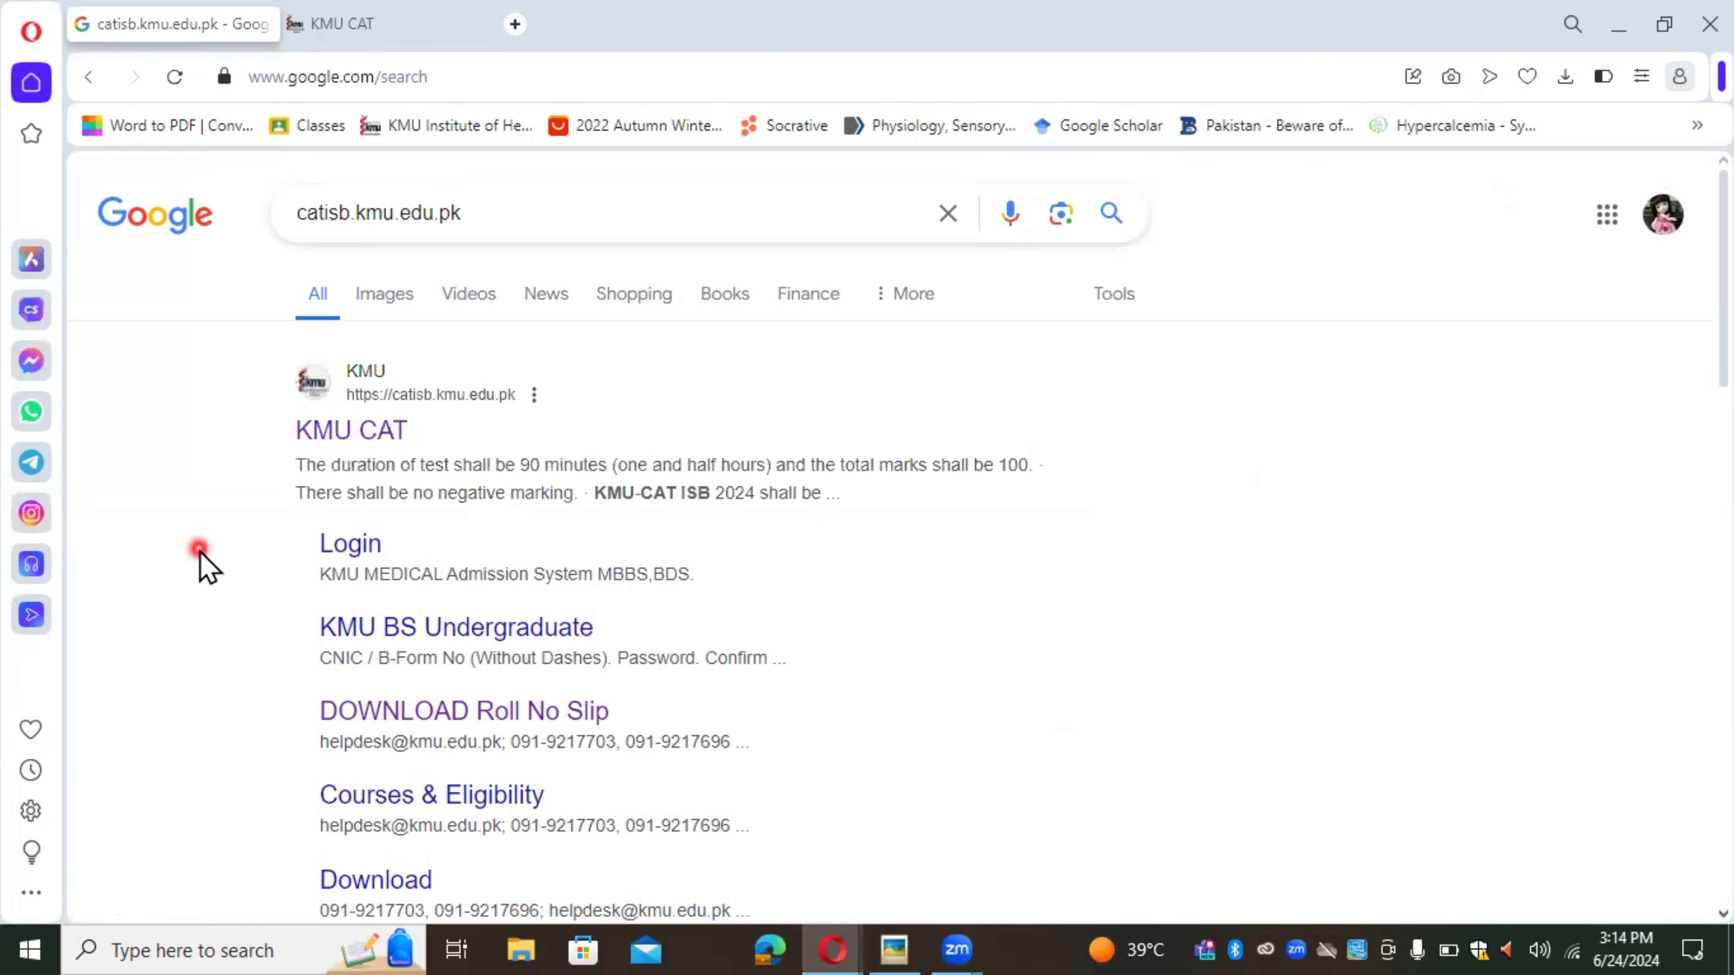
left_click(370, 424)
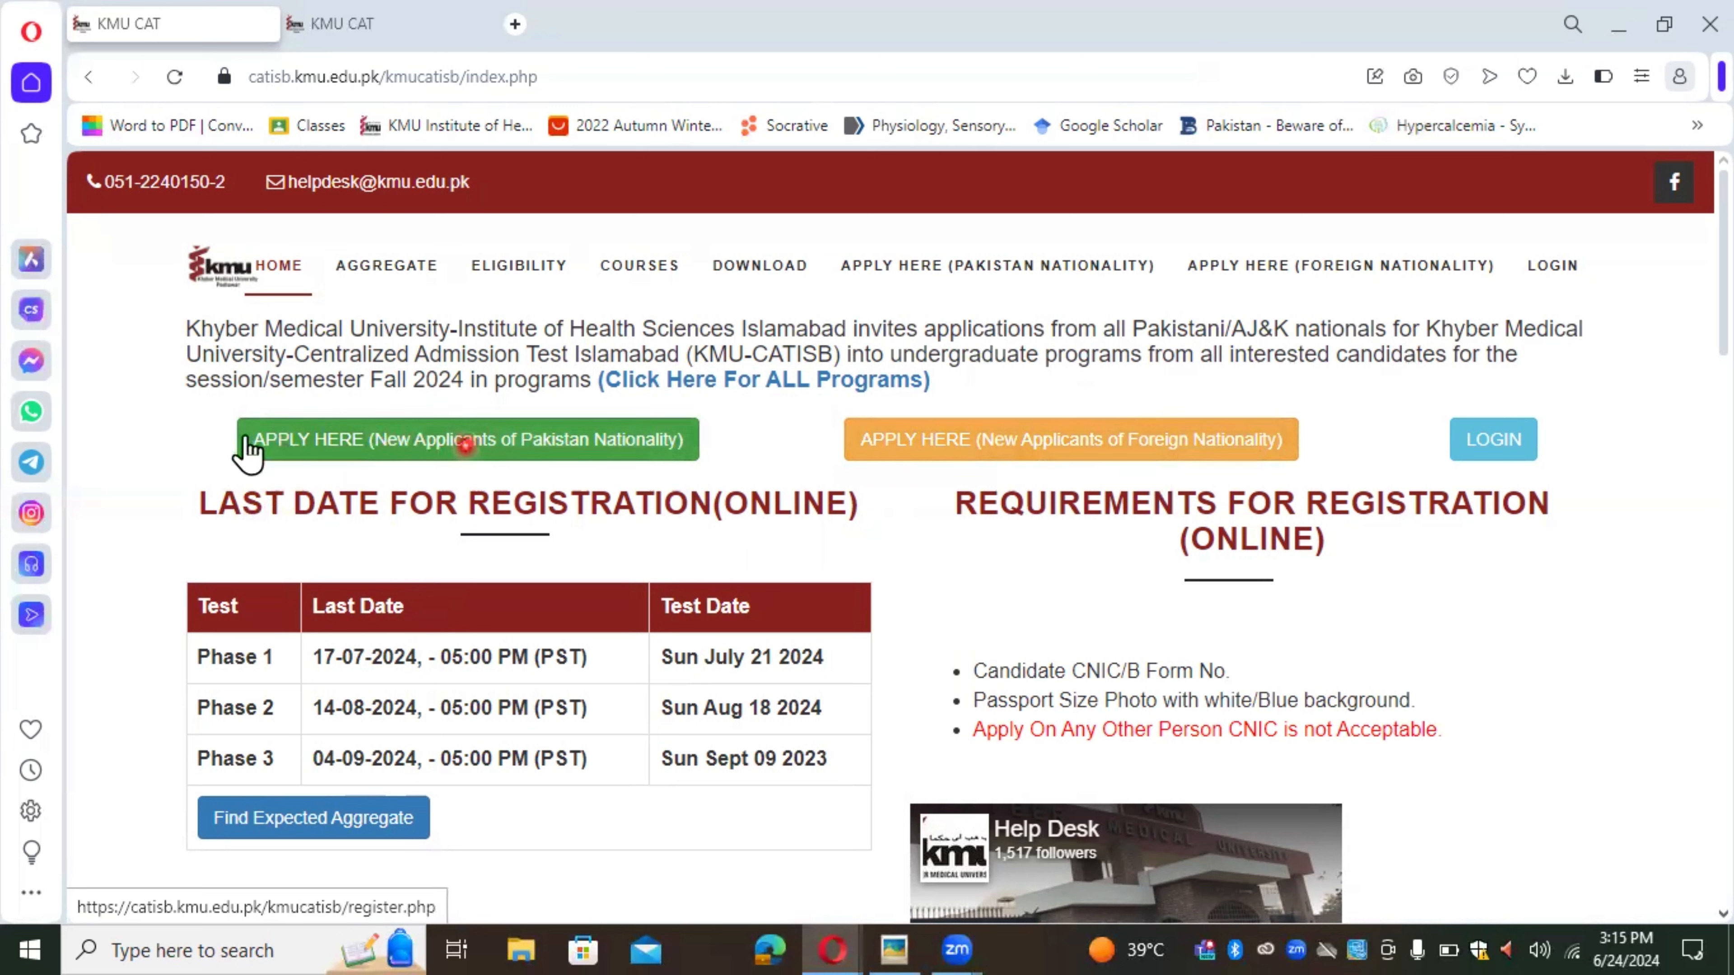
Step: Start registration with the 'APPLY HERE (New Applicants of Pakistan Nationality)' button
left_click(487, 432)
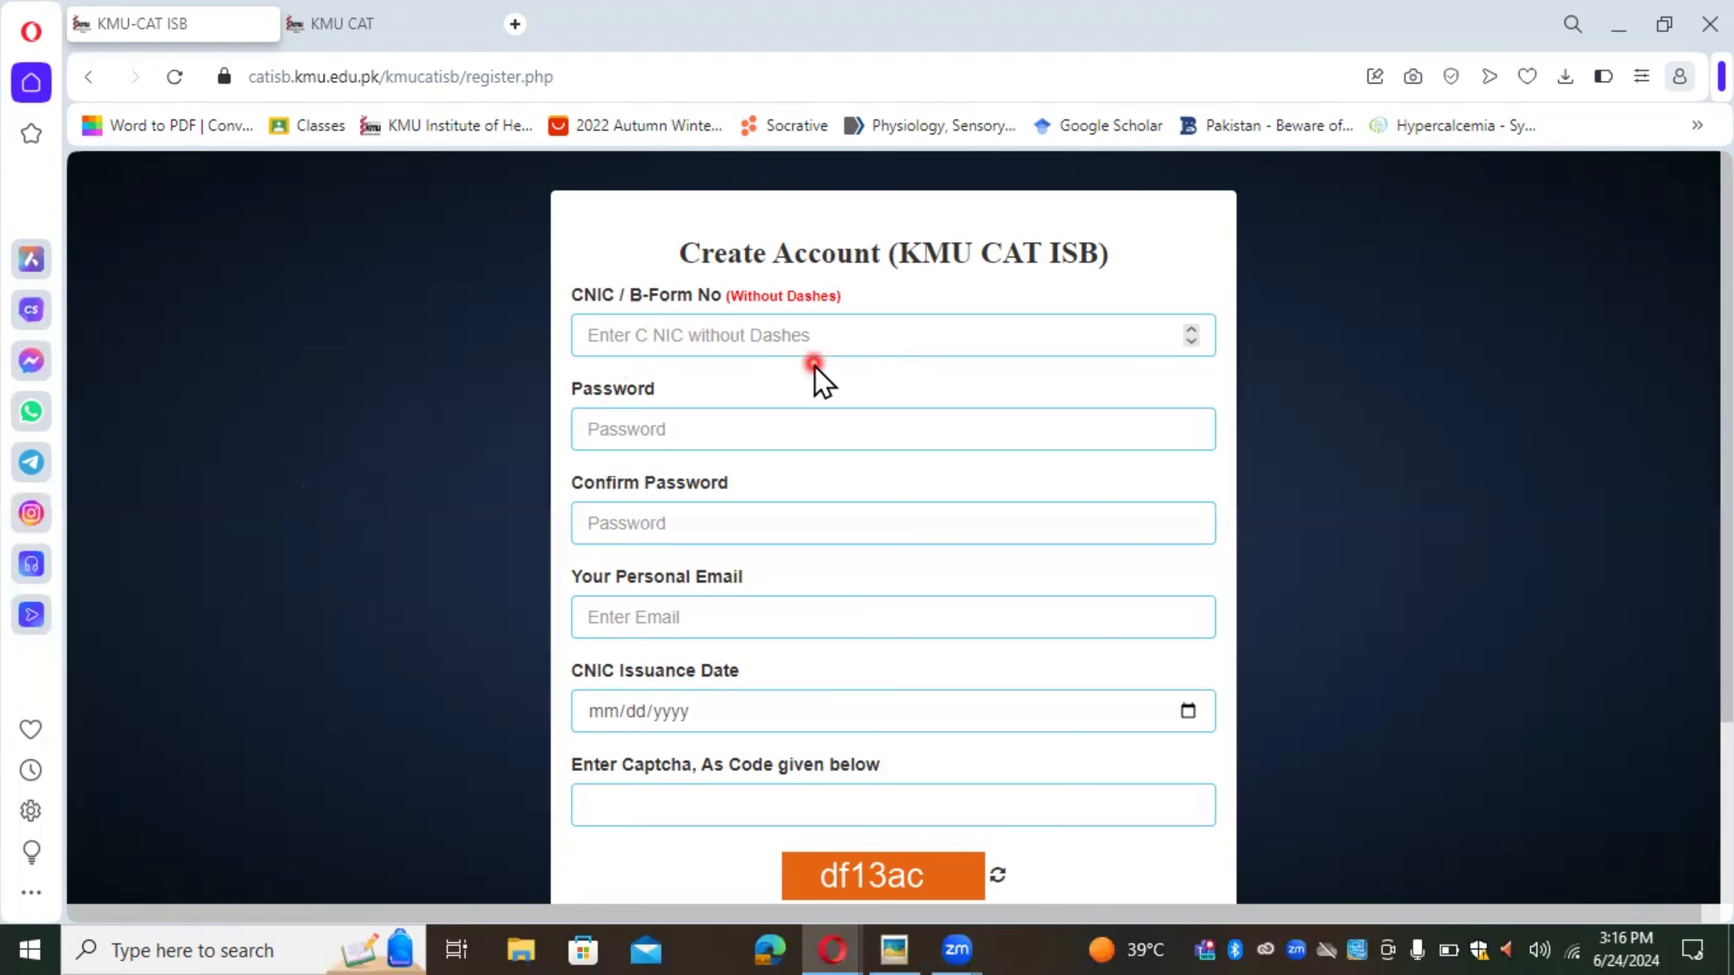
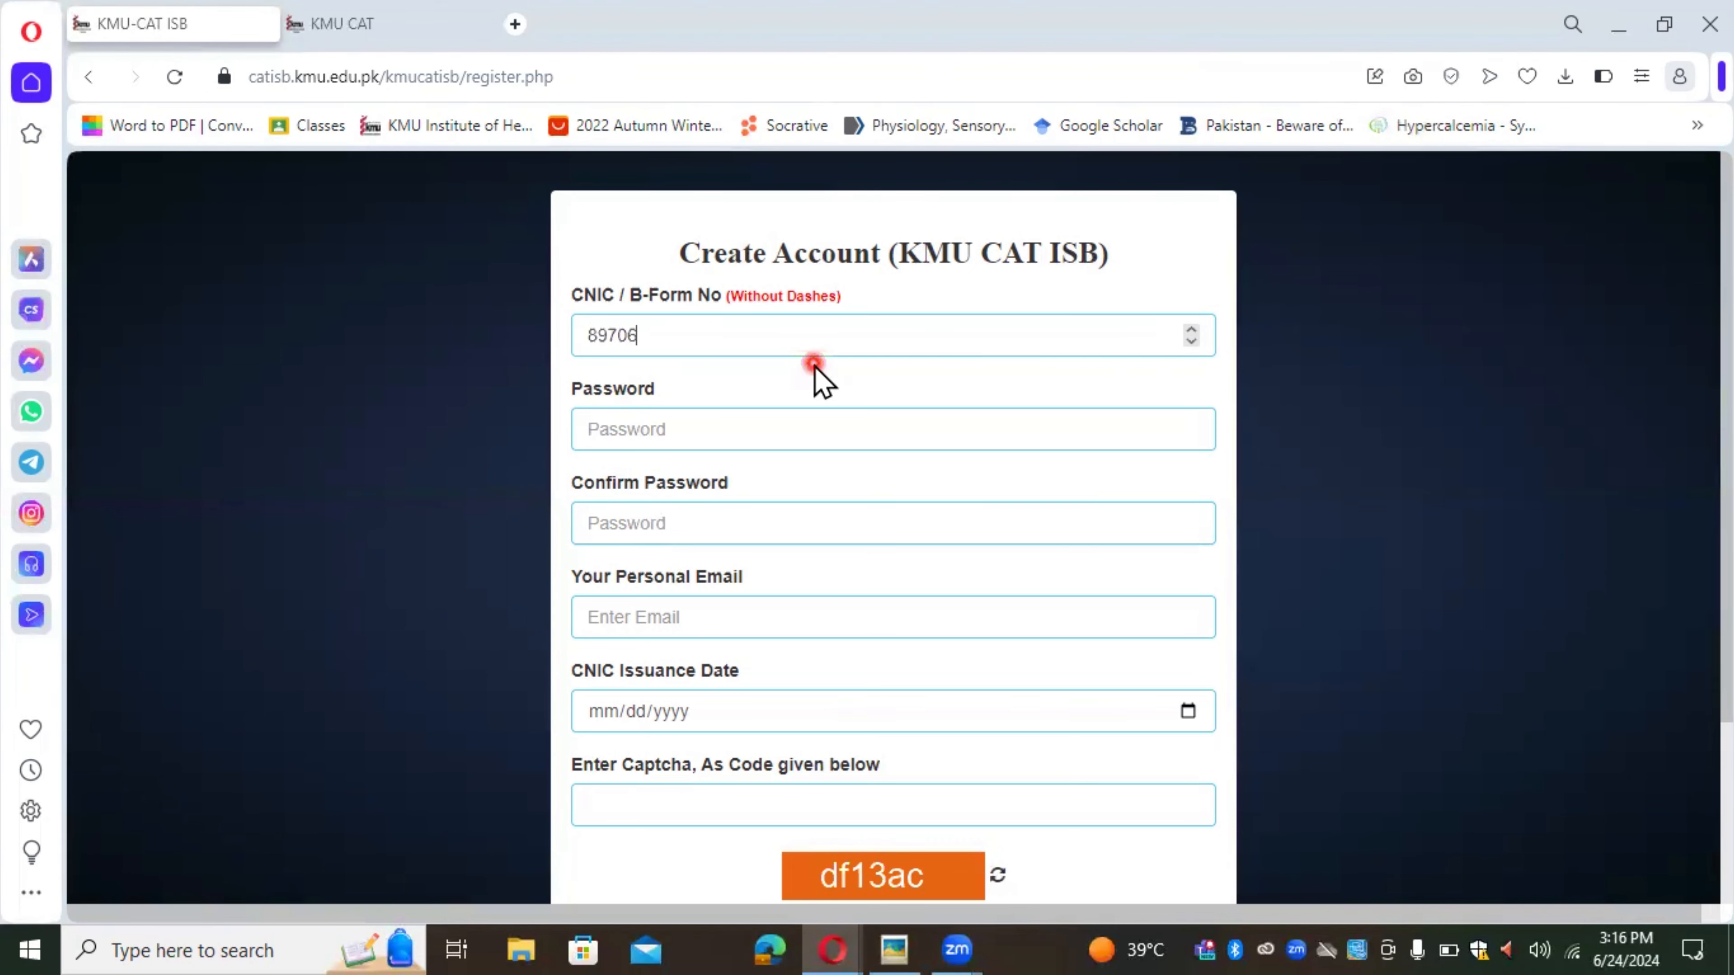
Step: Enter the CNIC number, the password twice, and the personal e-mail address
left_click(740, 441)
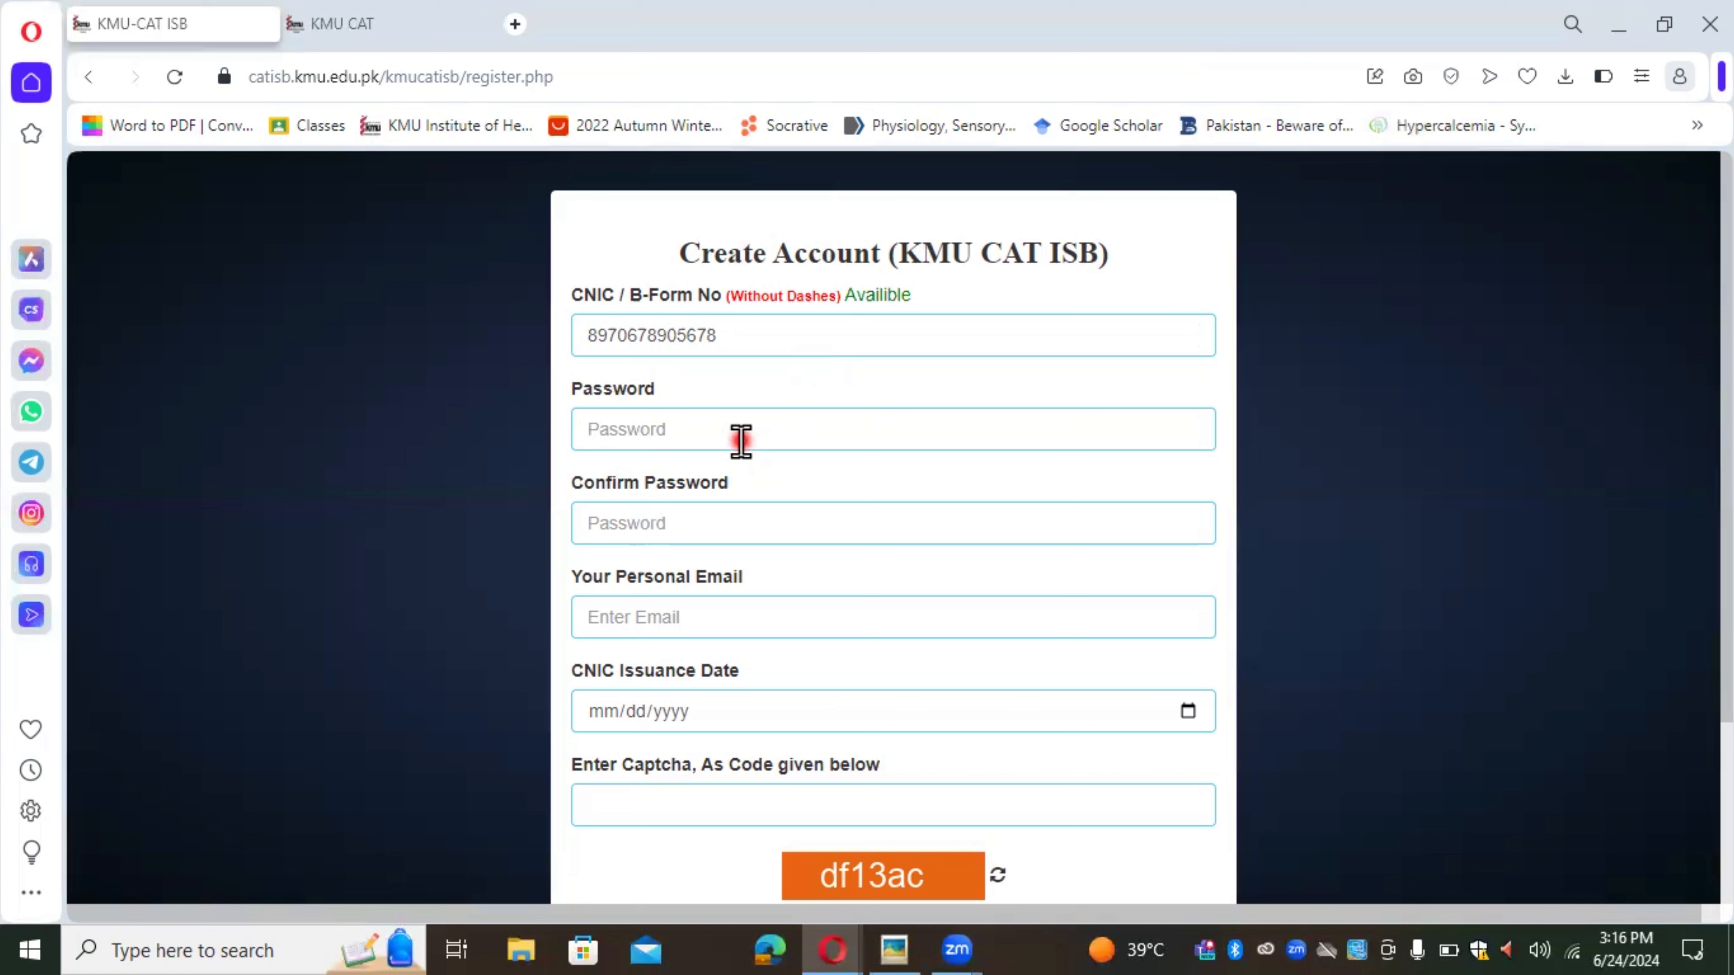
type("••••••")
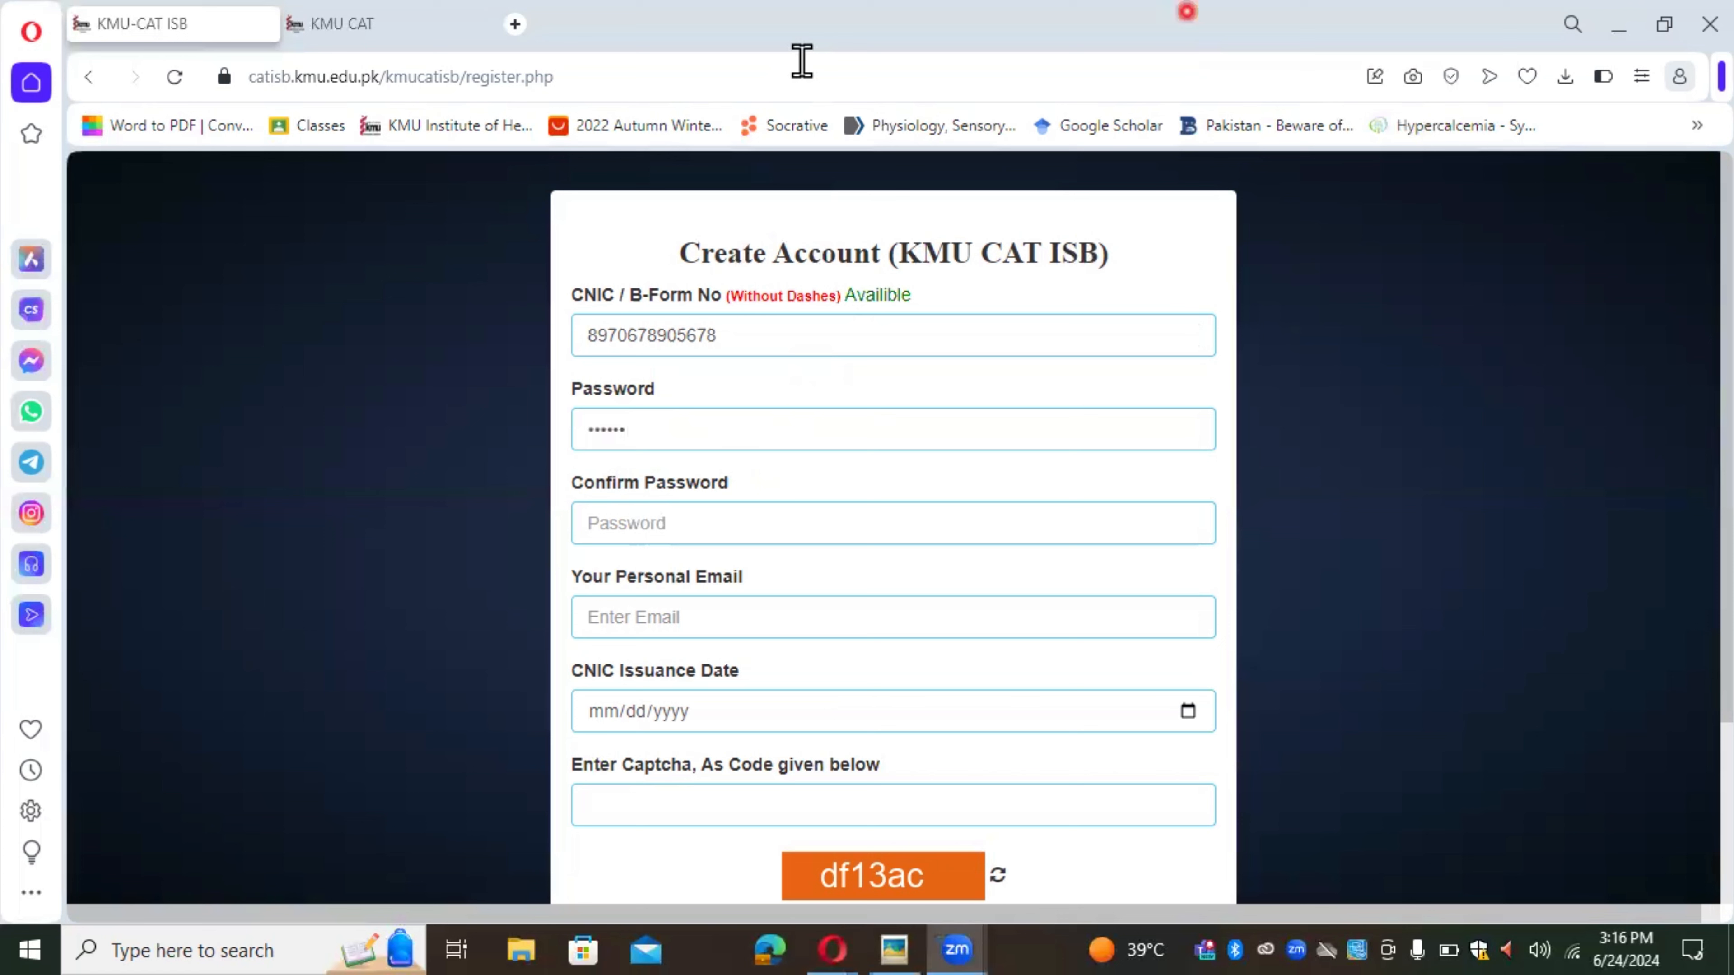
left_click(739, 441)
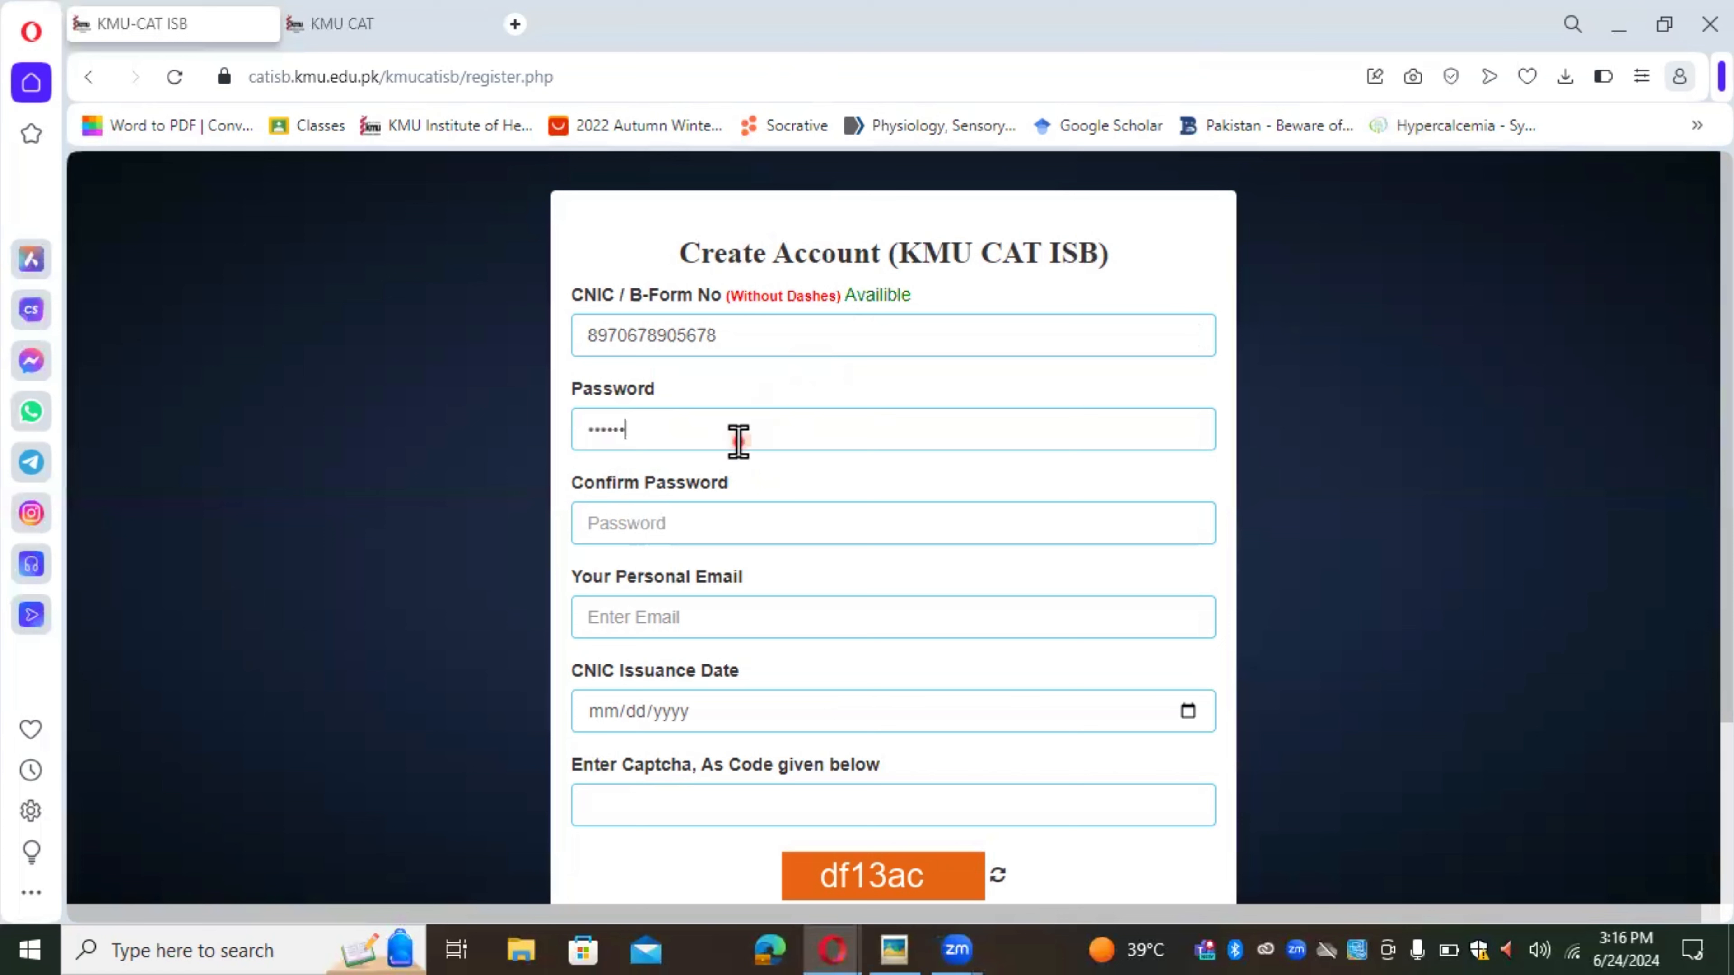
left_click(689, 531)
type("••••••")
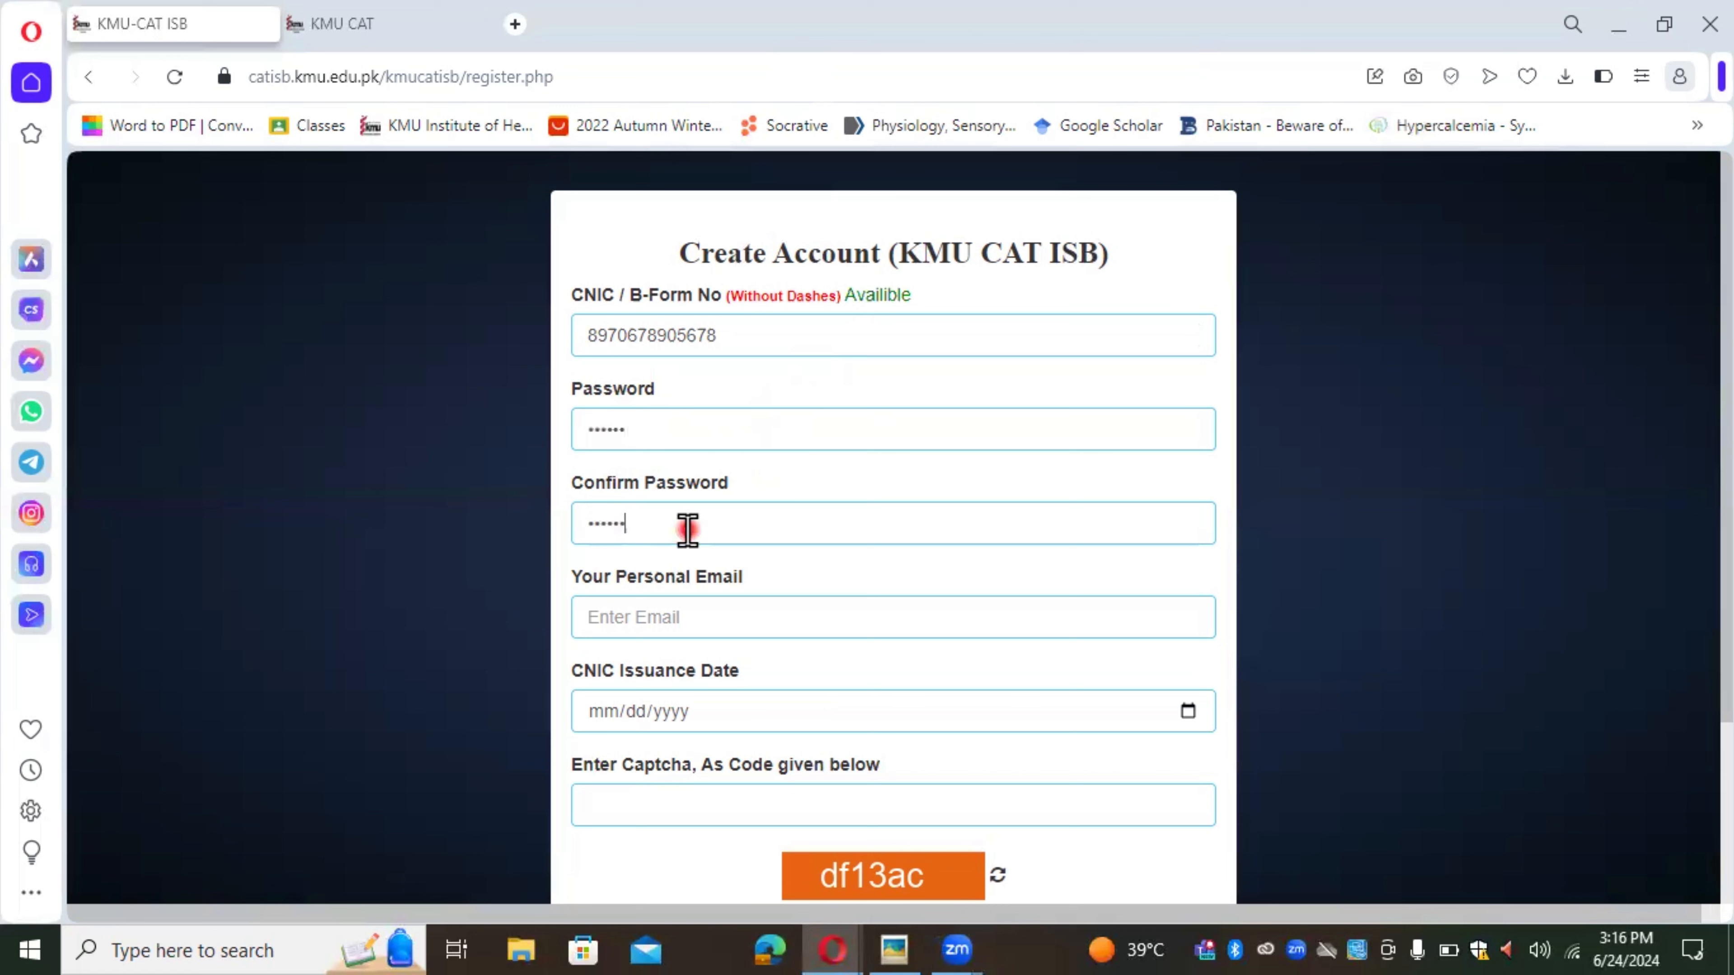
left_click(697, 615)
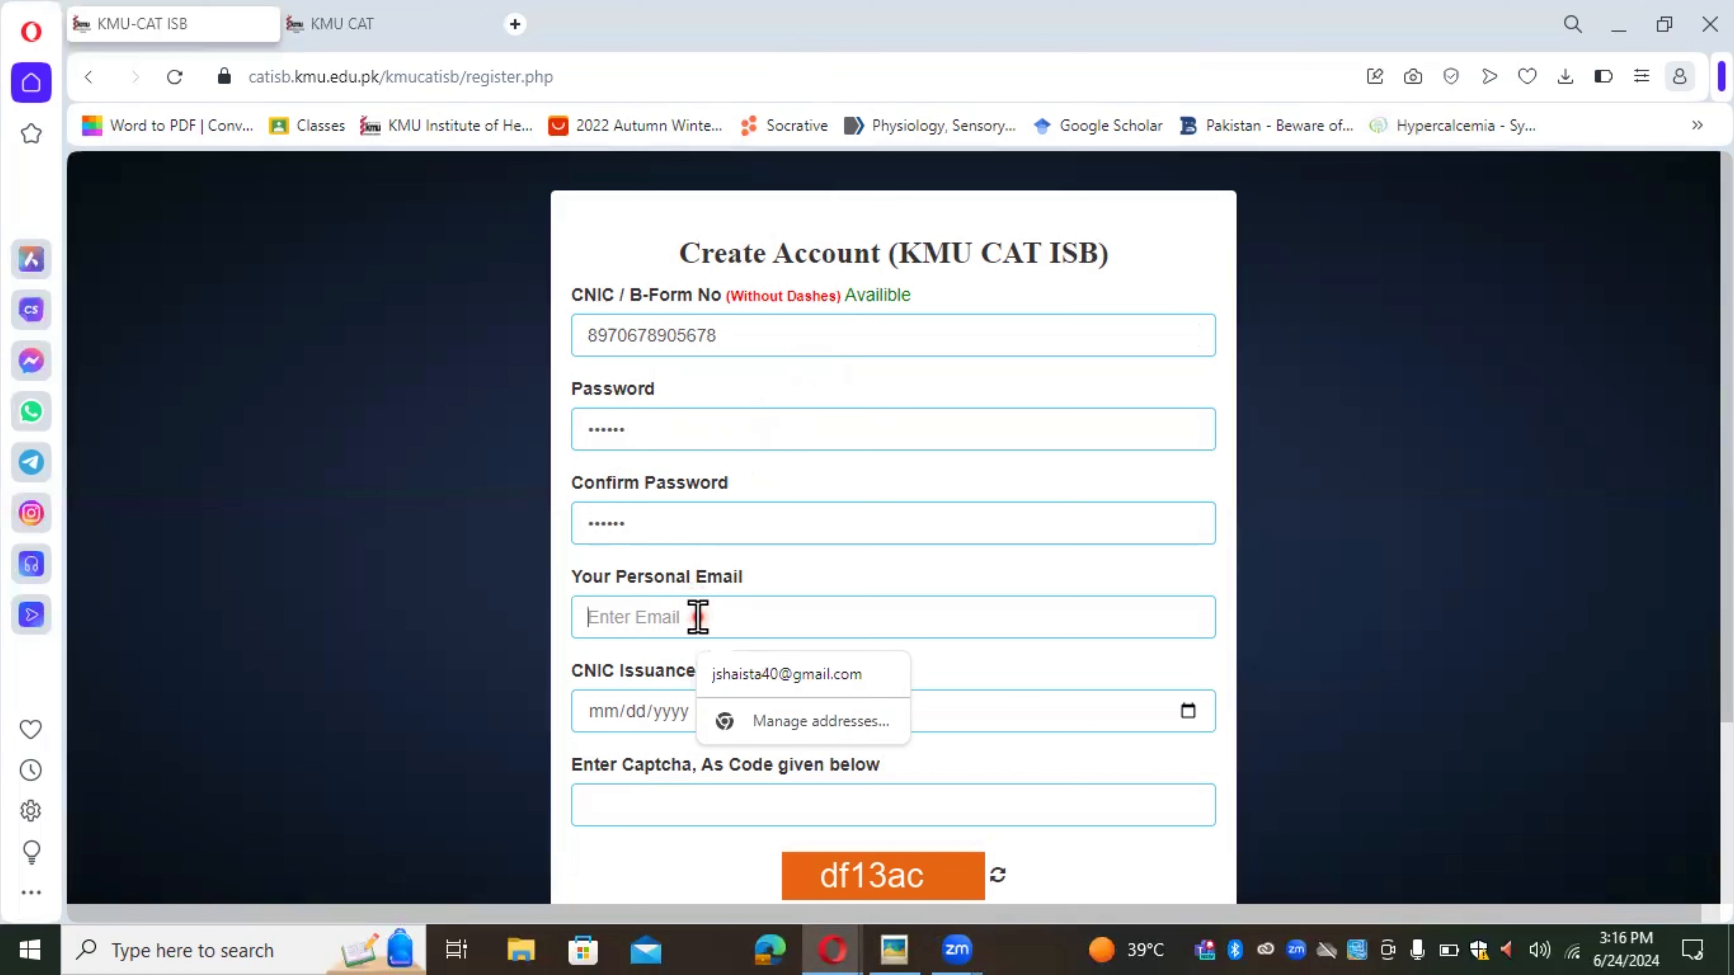
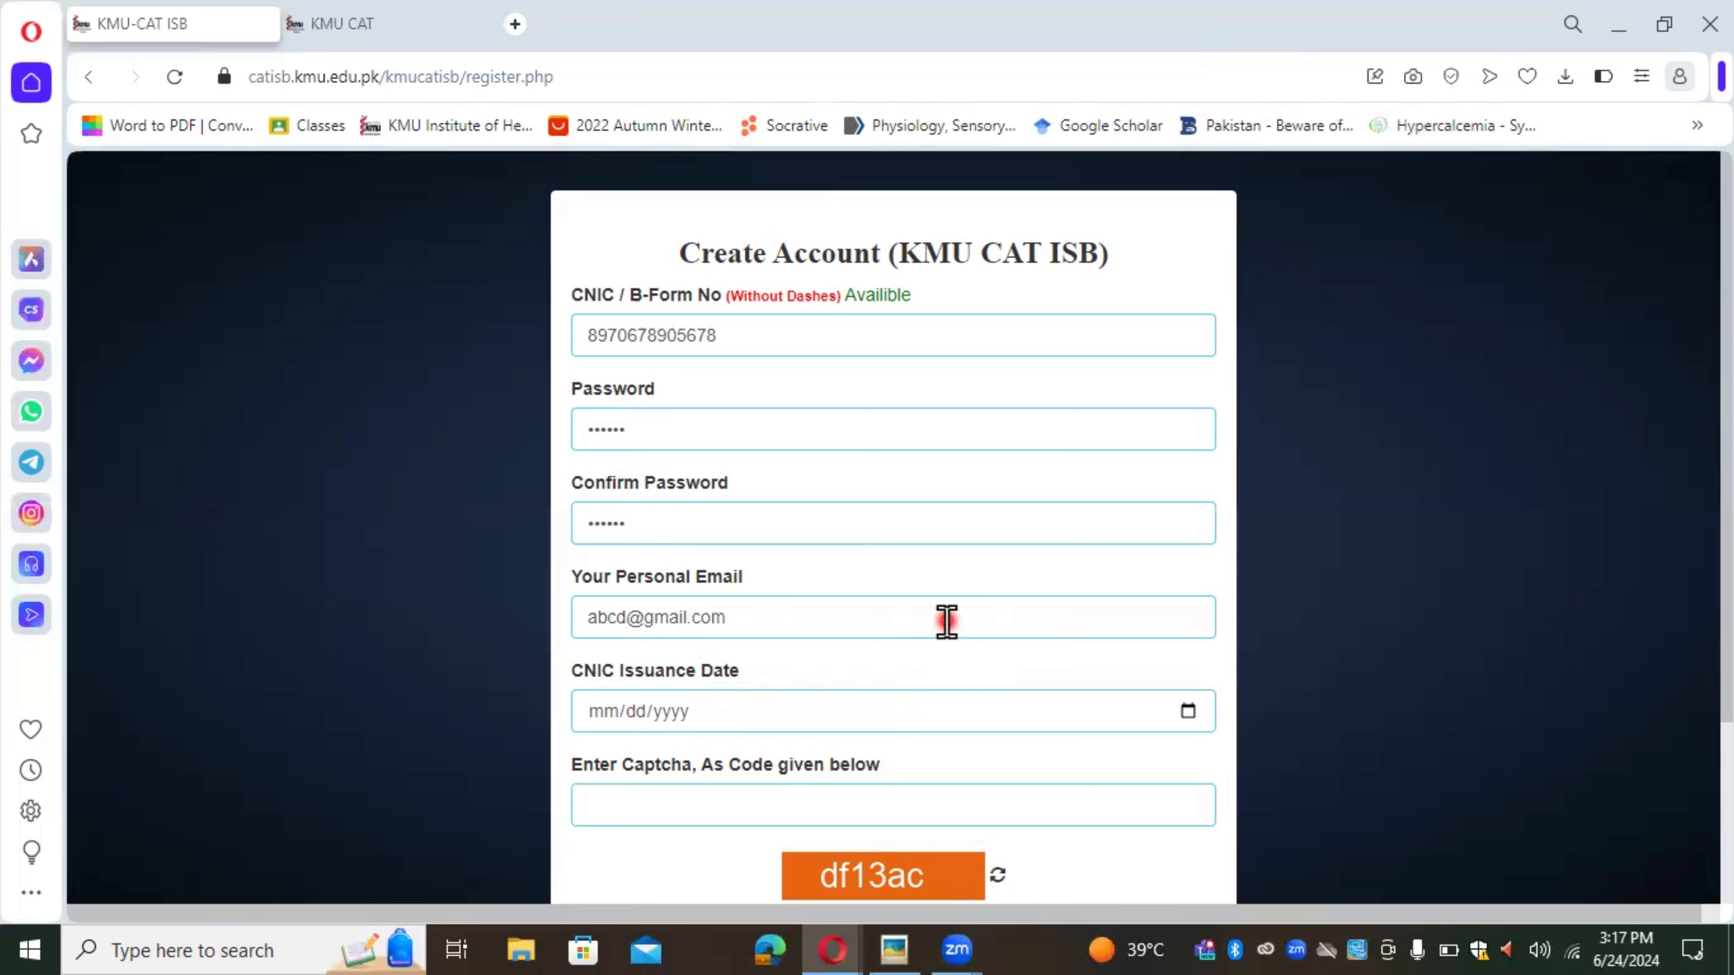
left_click(634, 714)
Step: Pick 10/24/2018 as the CNIC issuance date in the calendar
left_click(1188, 713)
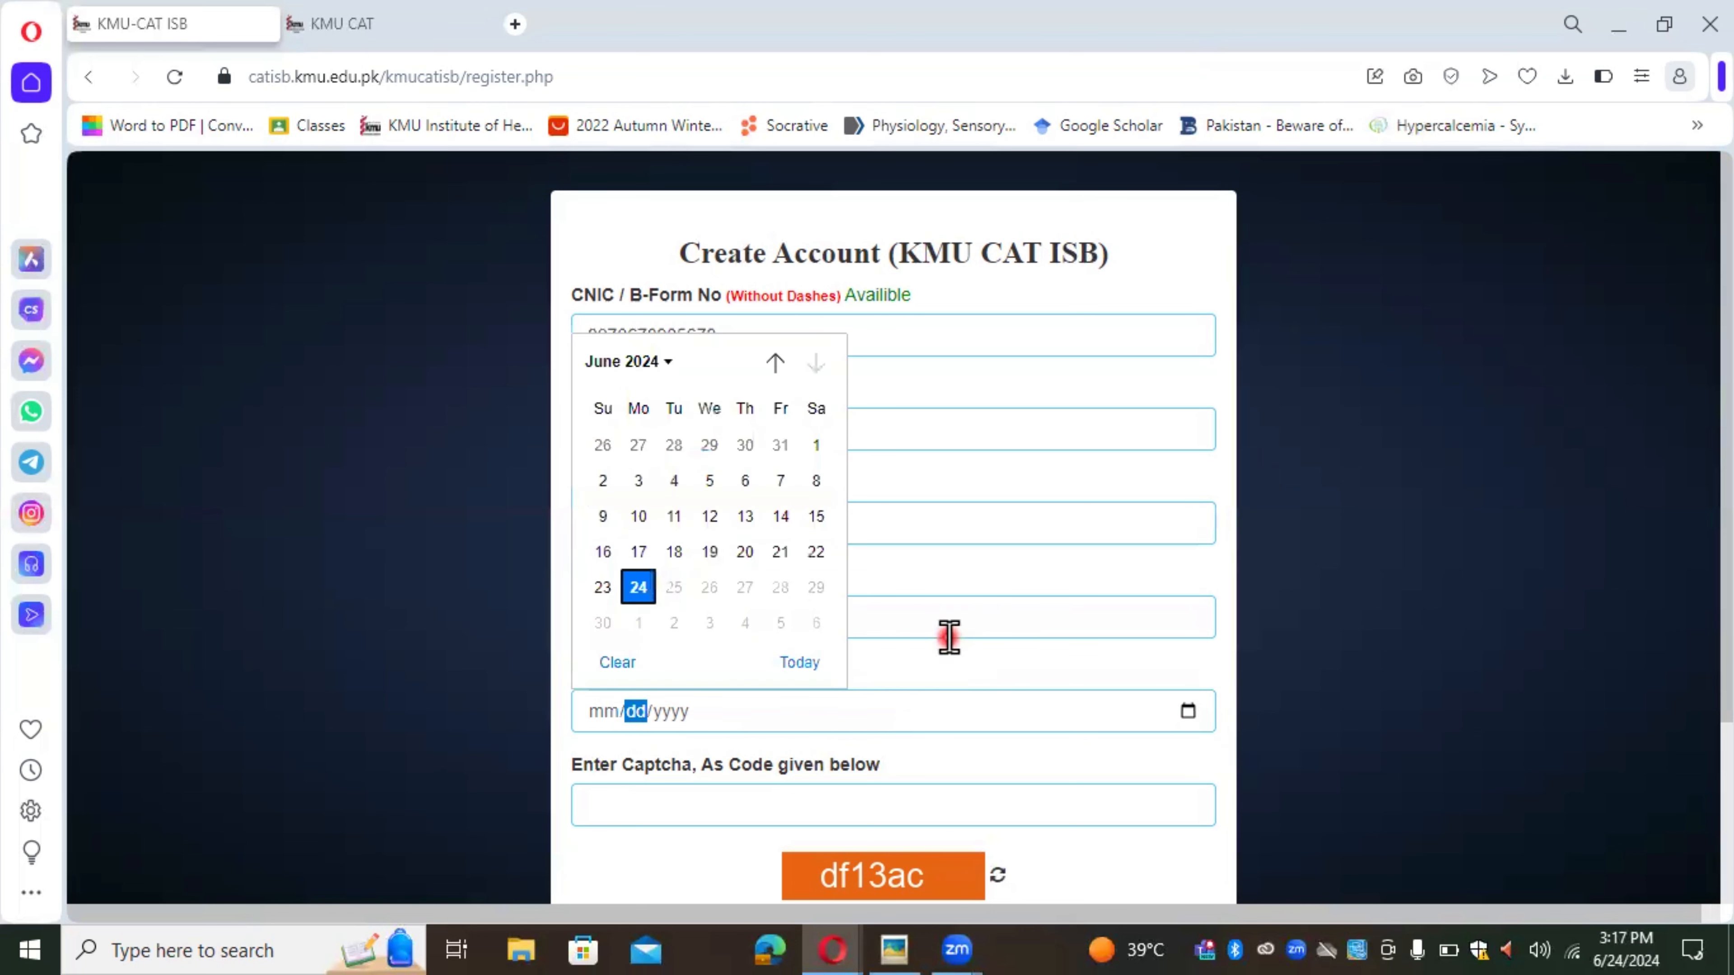
left_click(648, 360)
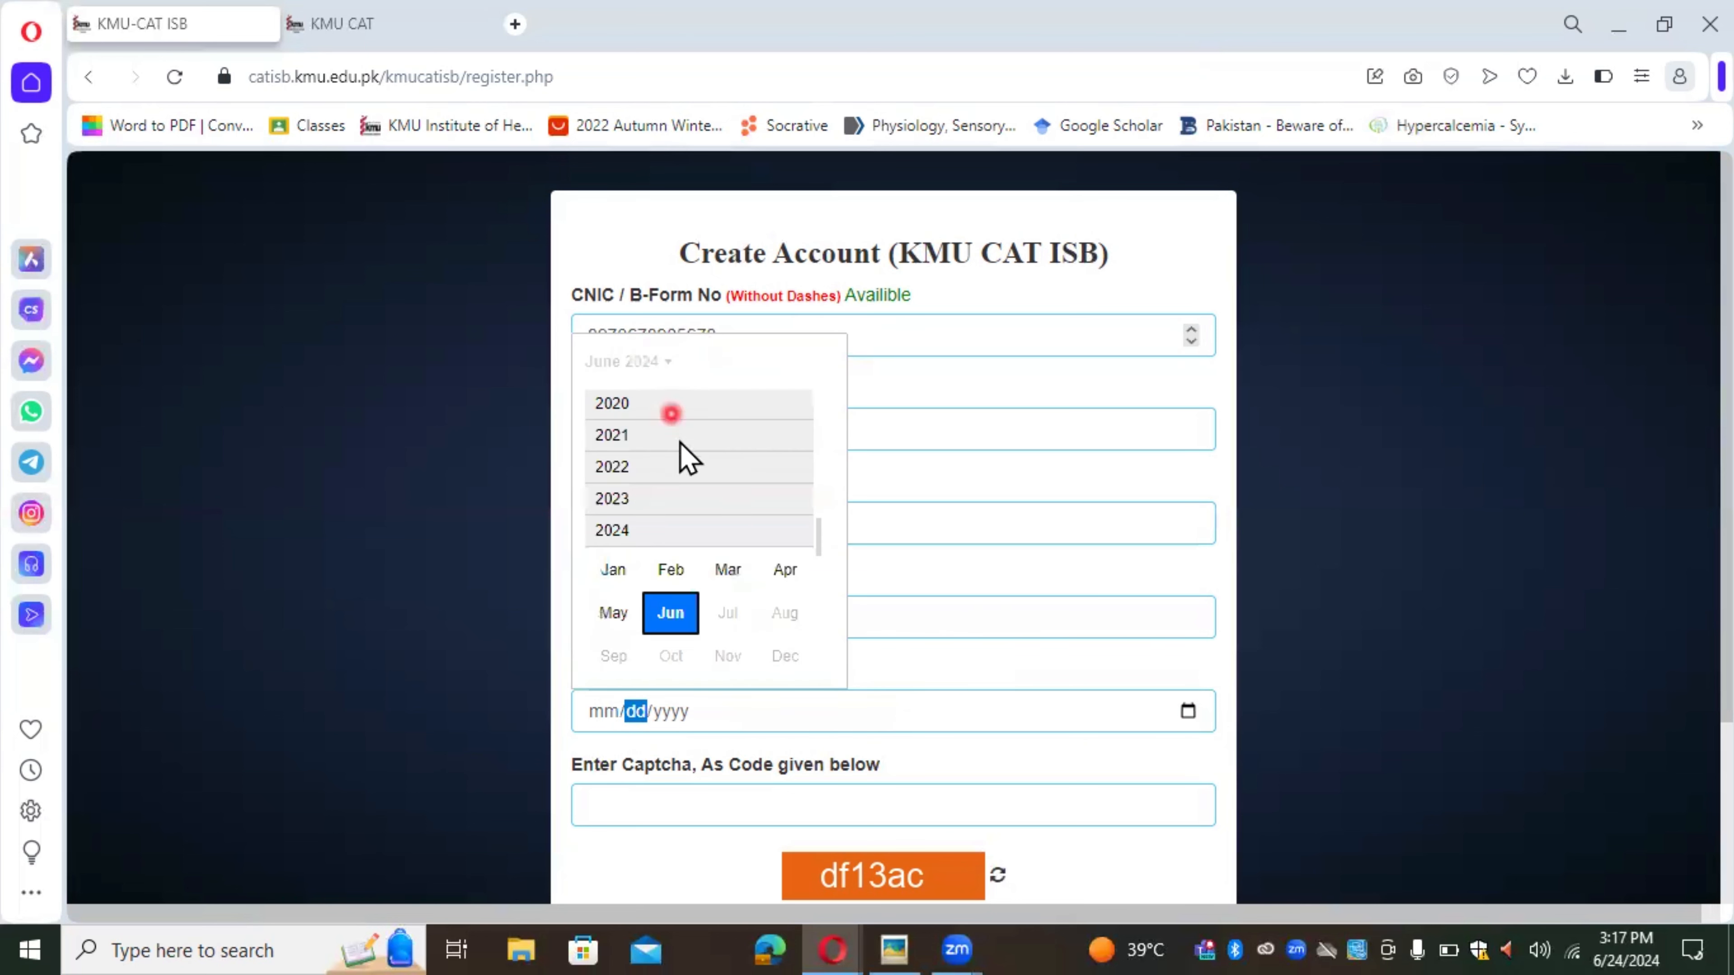
scroll(820, 529, "up", 5)
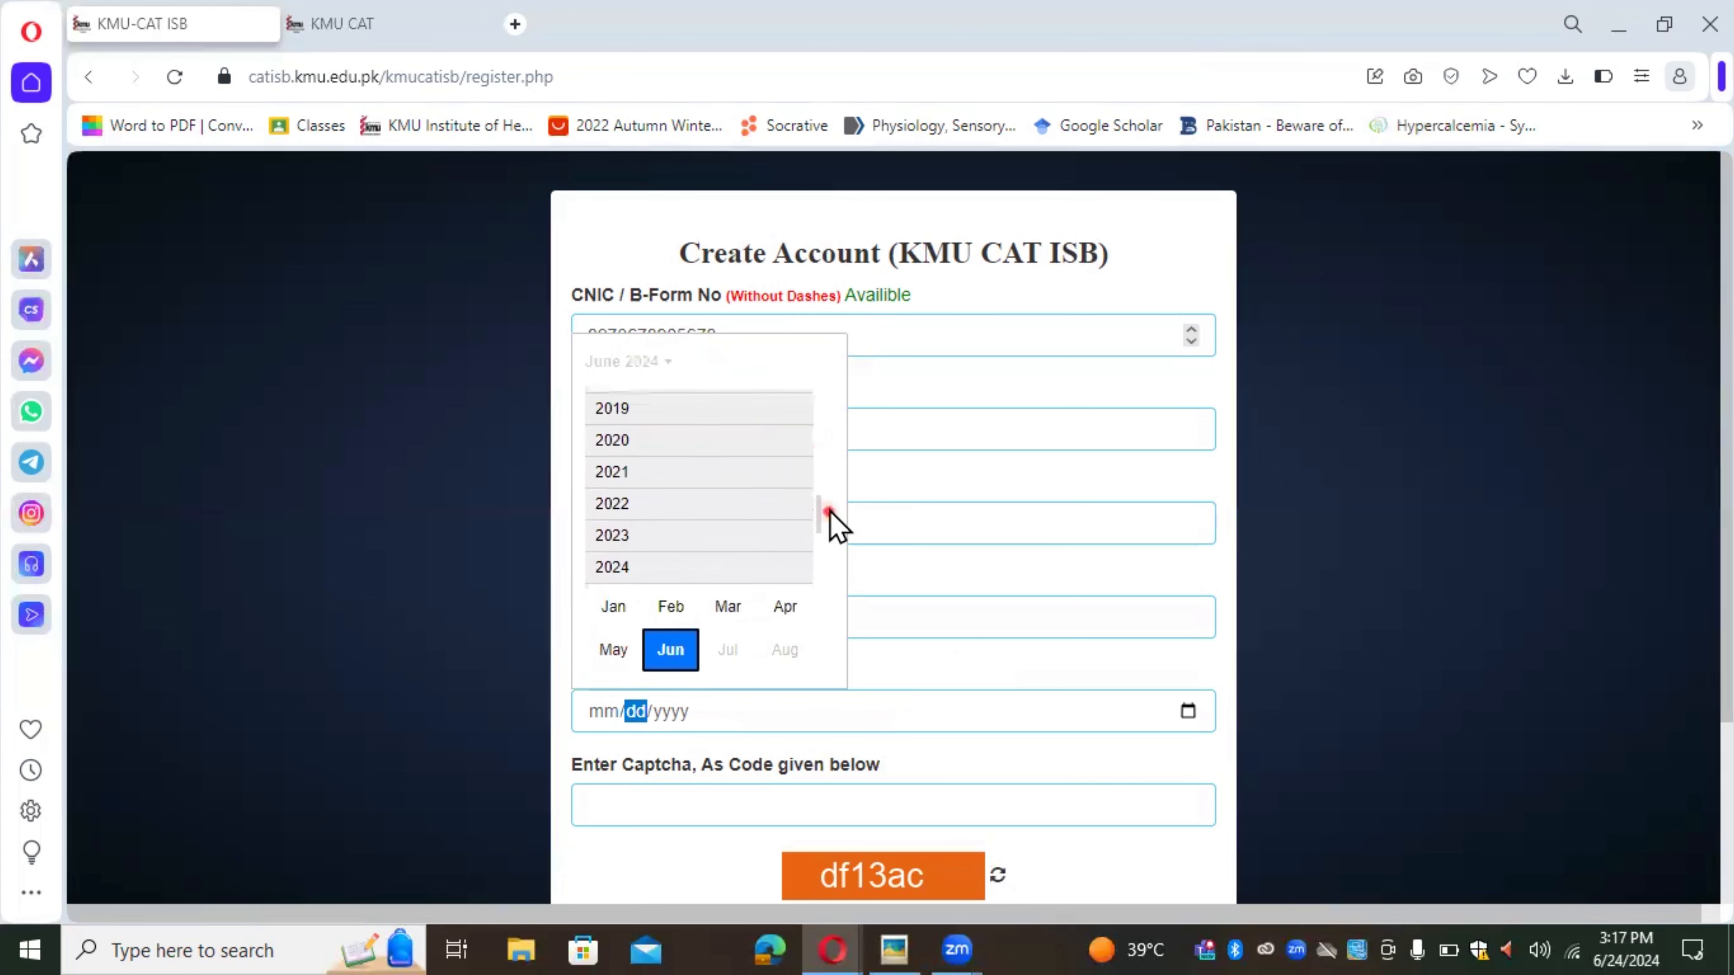
left_click(720, 570)
left_click(671, 532)
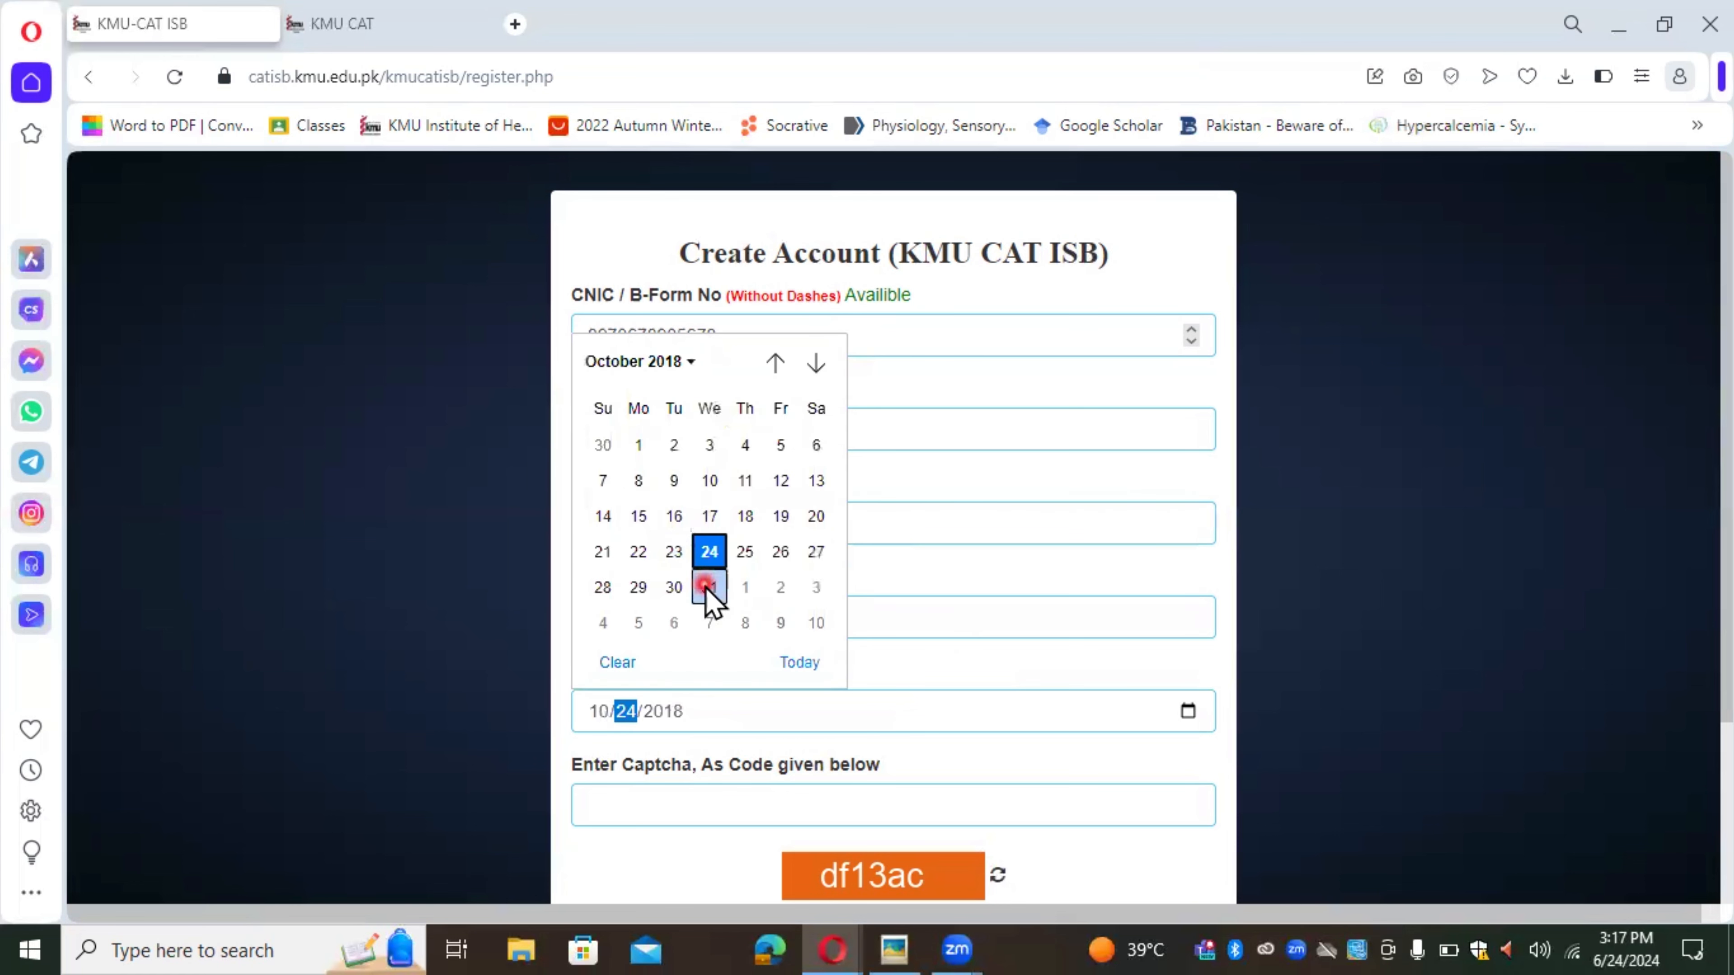
left_click(707, 553)
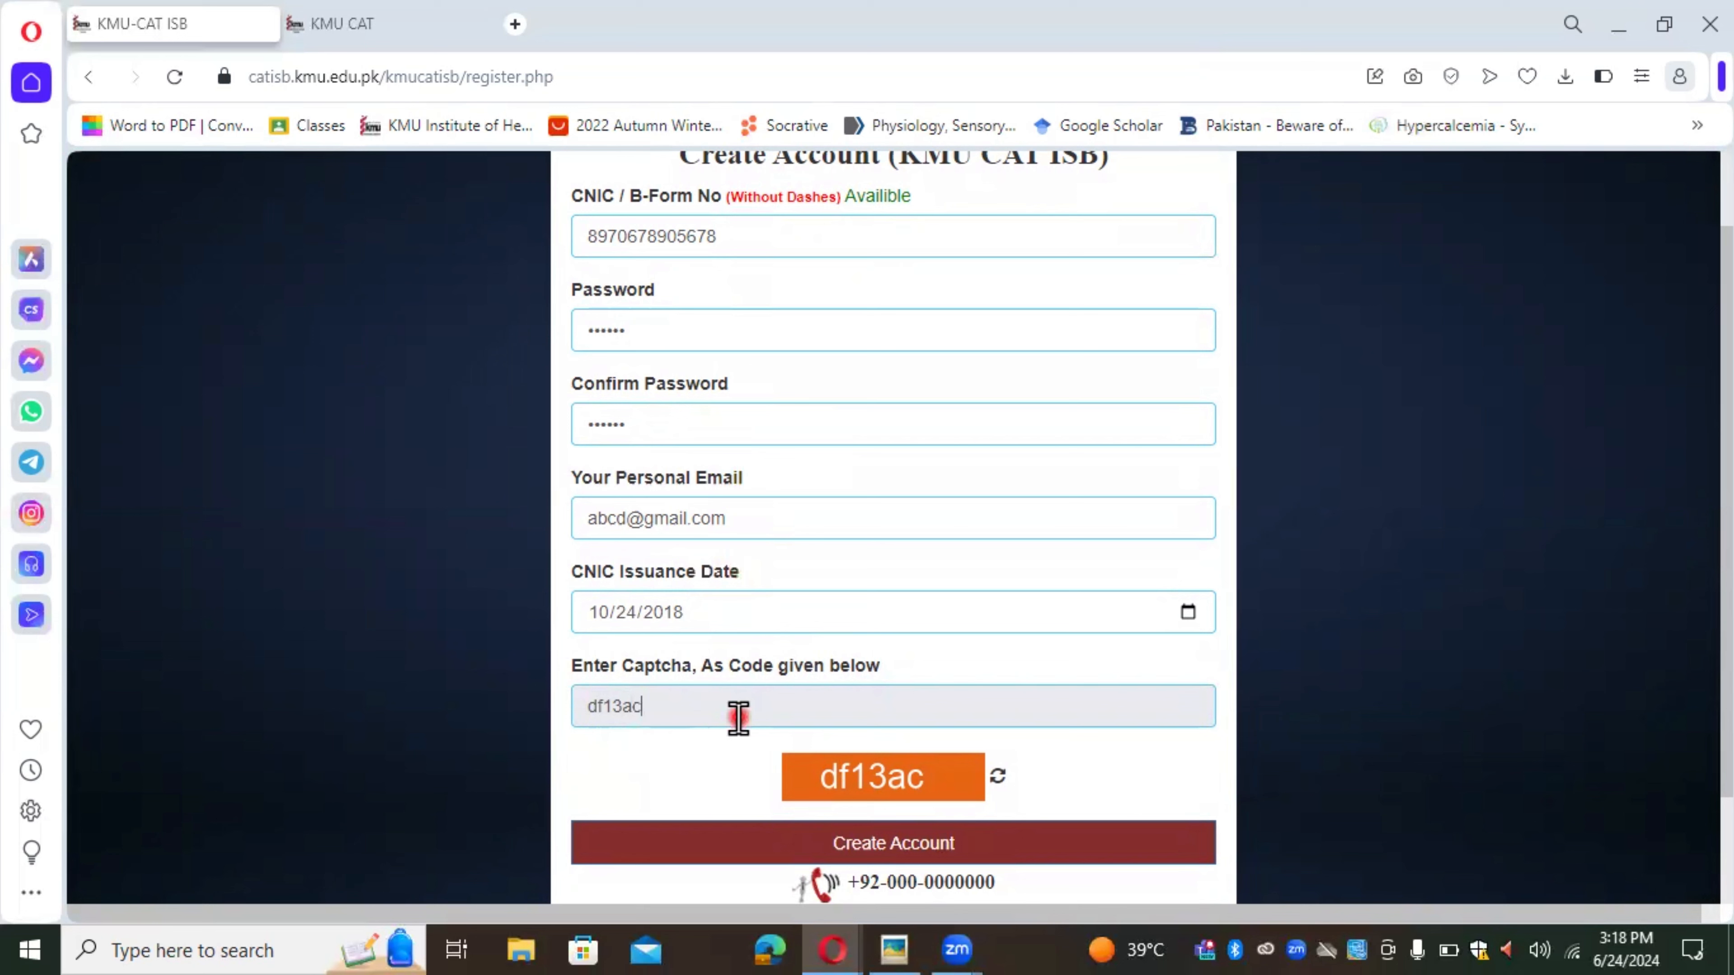
Step: Review the CNIC and password entries, then submit the form to create the account
left_click(764, 238)
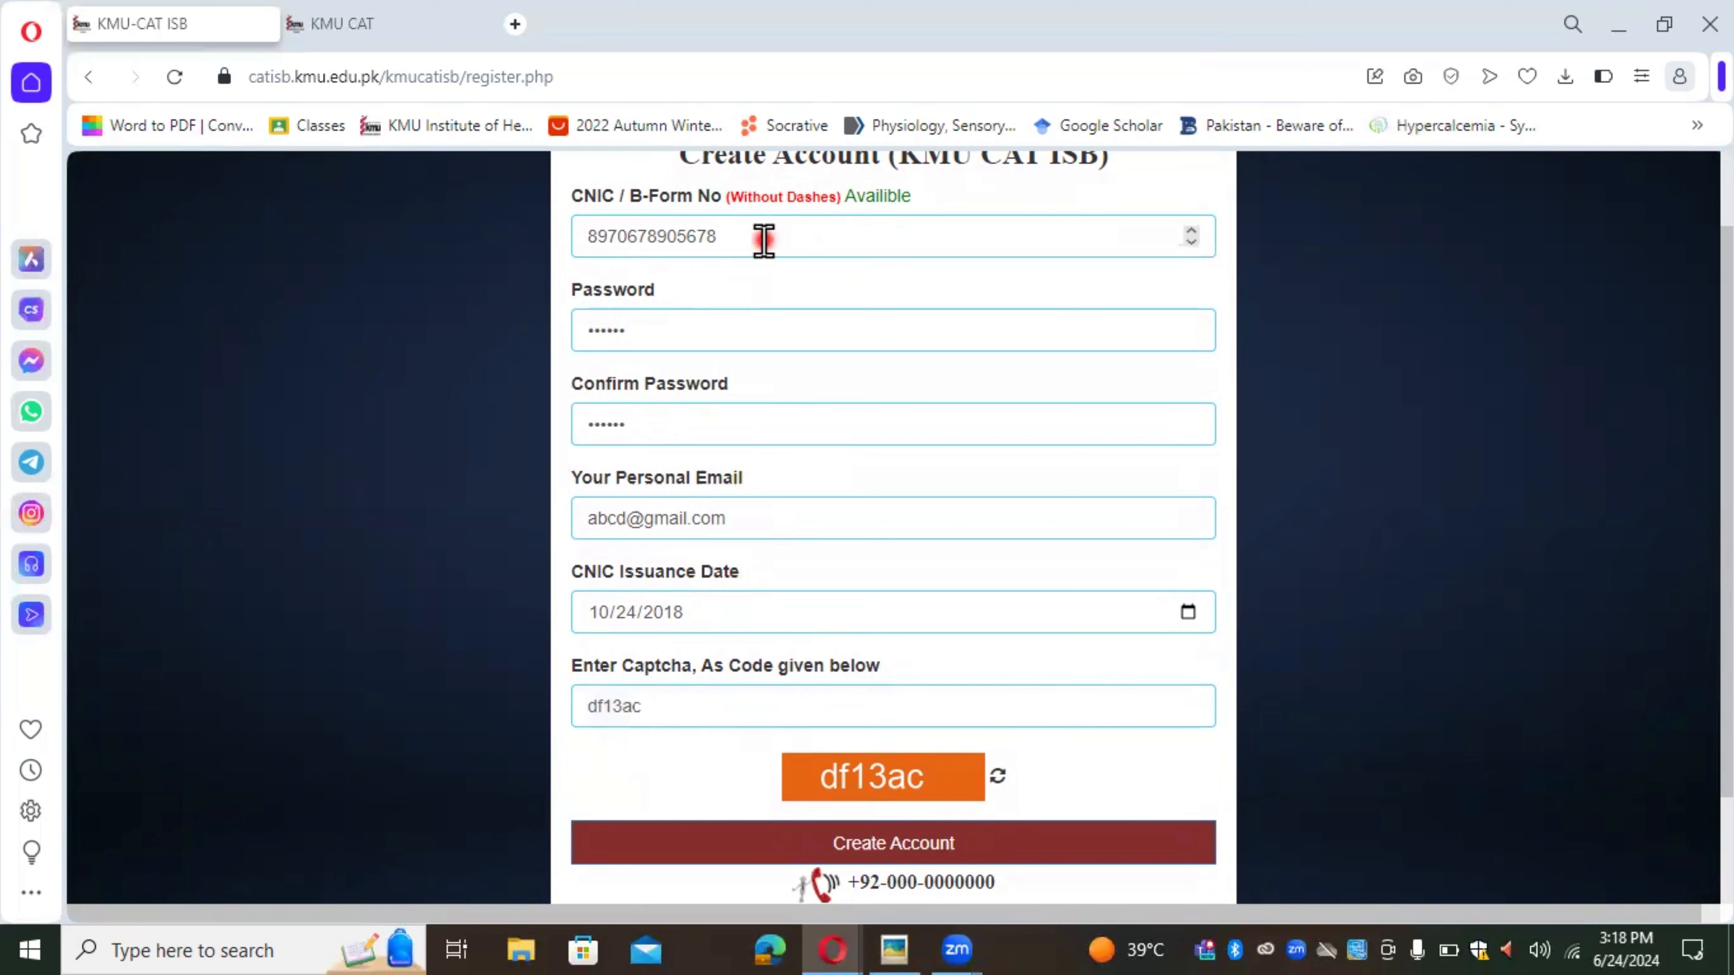
left_click(681, 322)
left_click(942, 837)
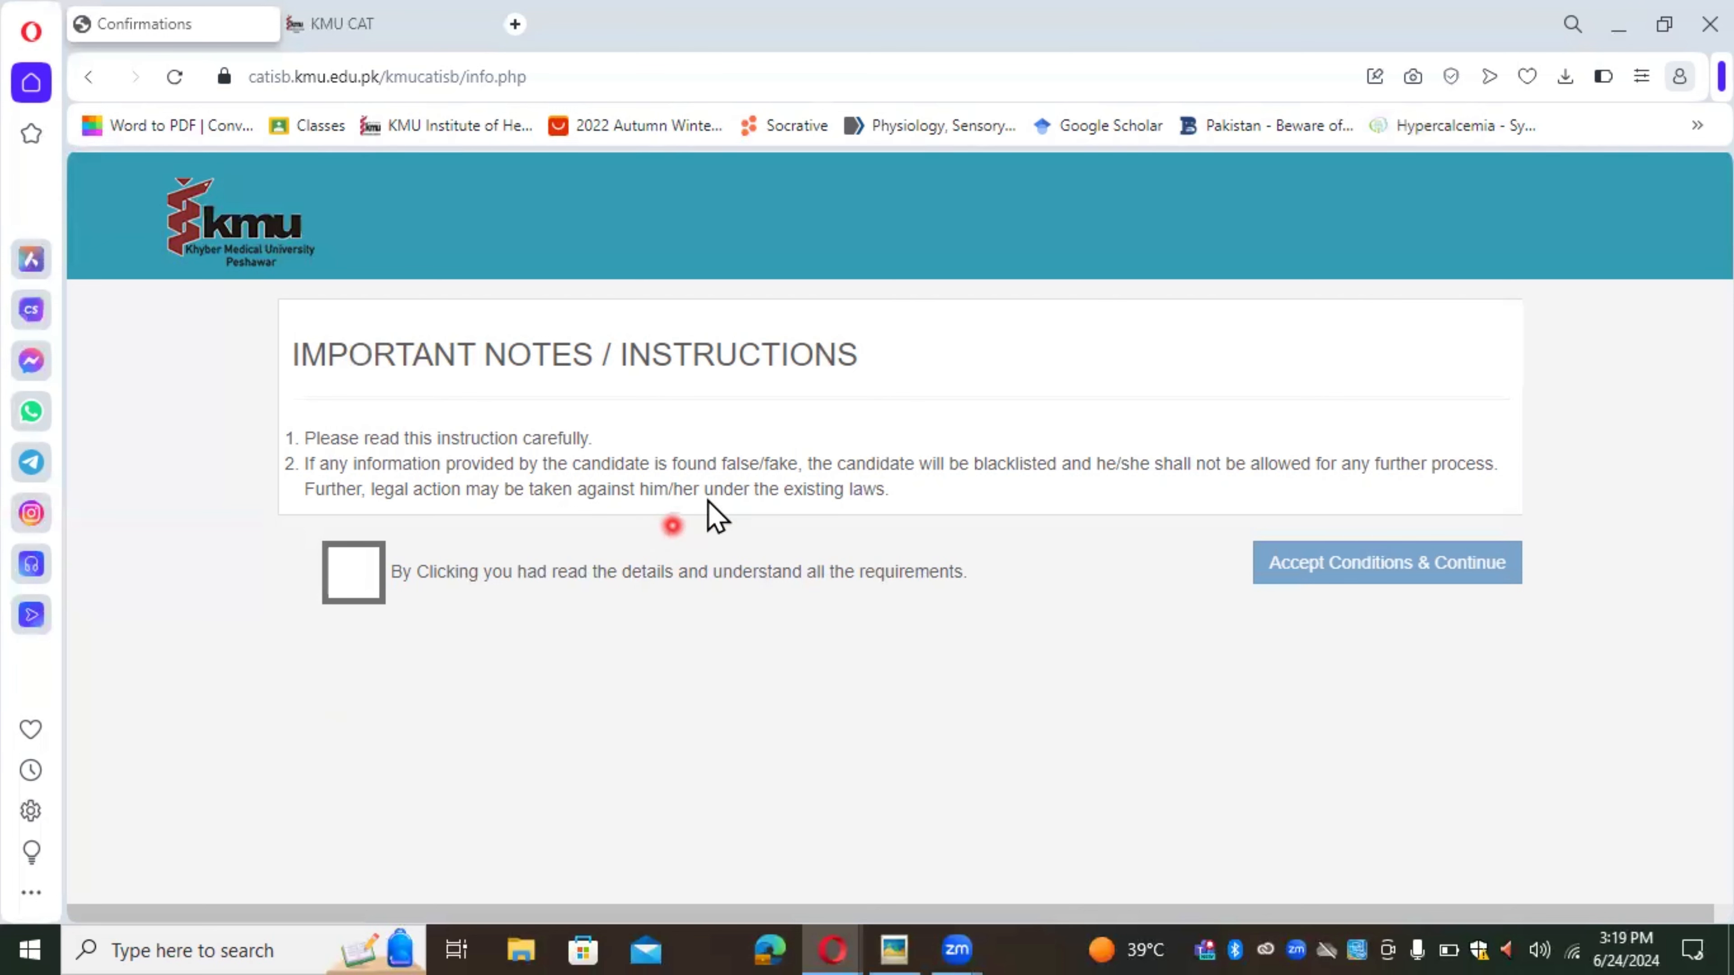
Step: Acknowledge reading the instructions and accept the conditions to continue
left_click_drag(725, 463, 799, 469)
left_click(783, 531)
left_click(353, 577)
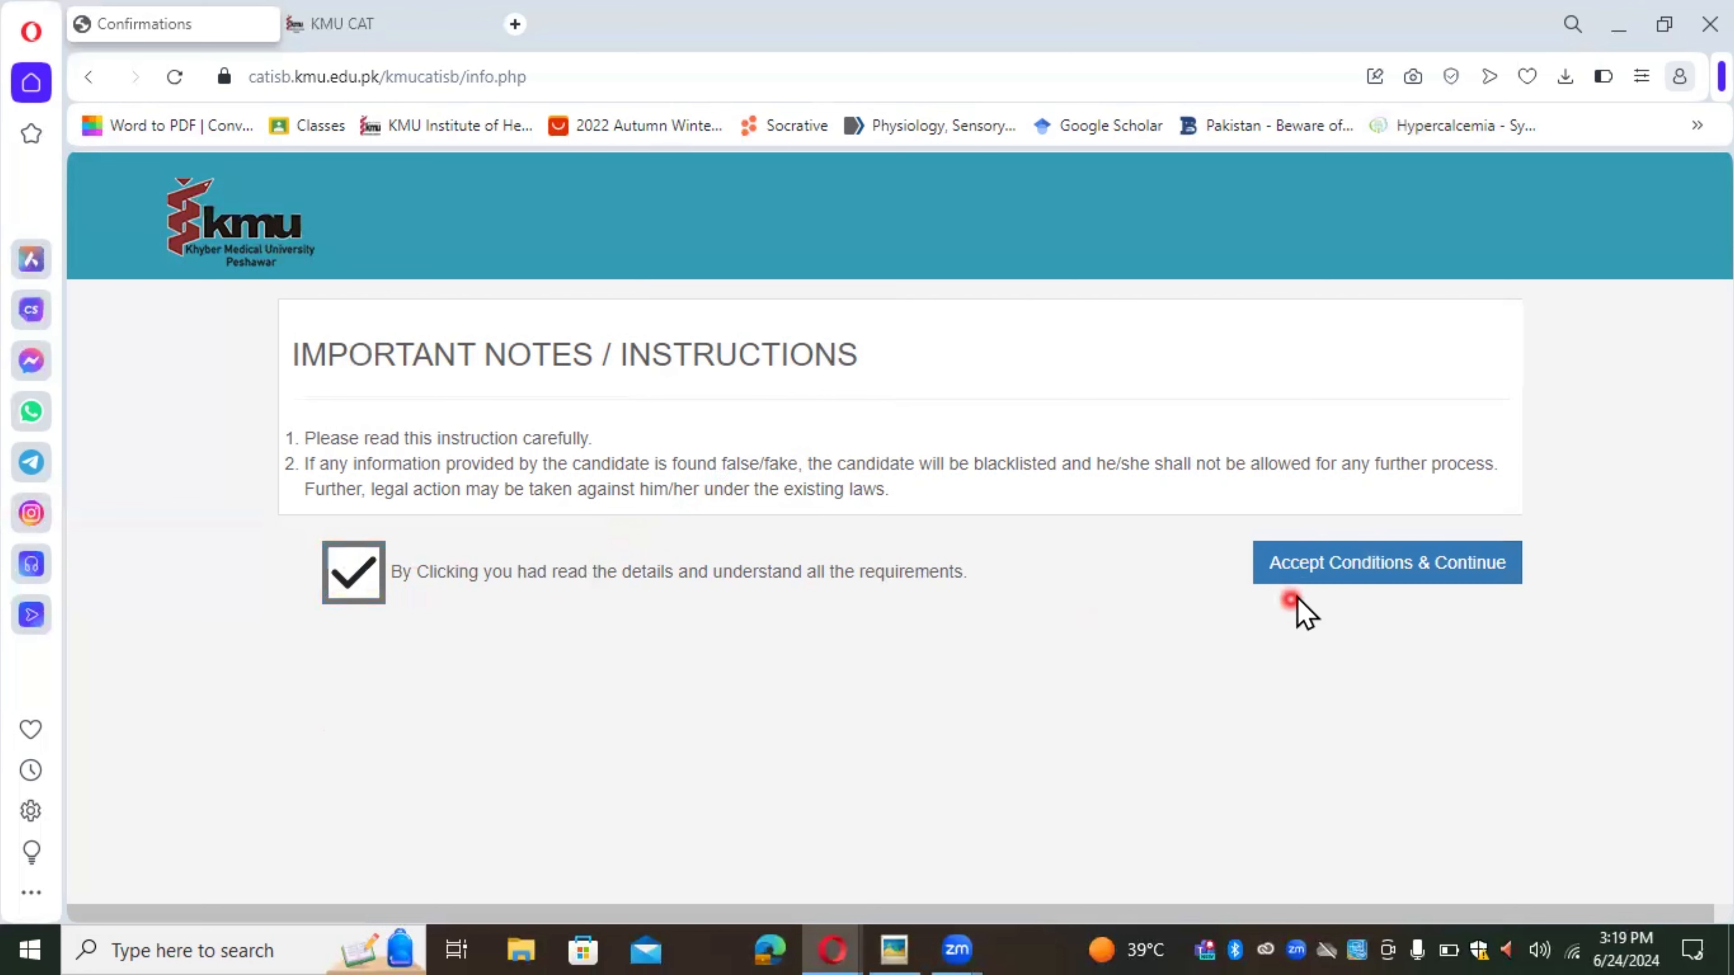
left_click(1348, 581)
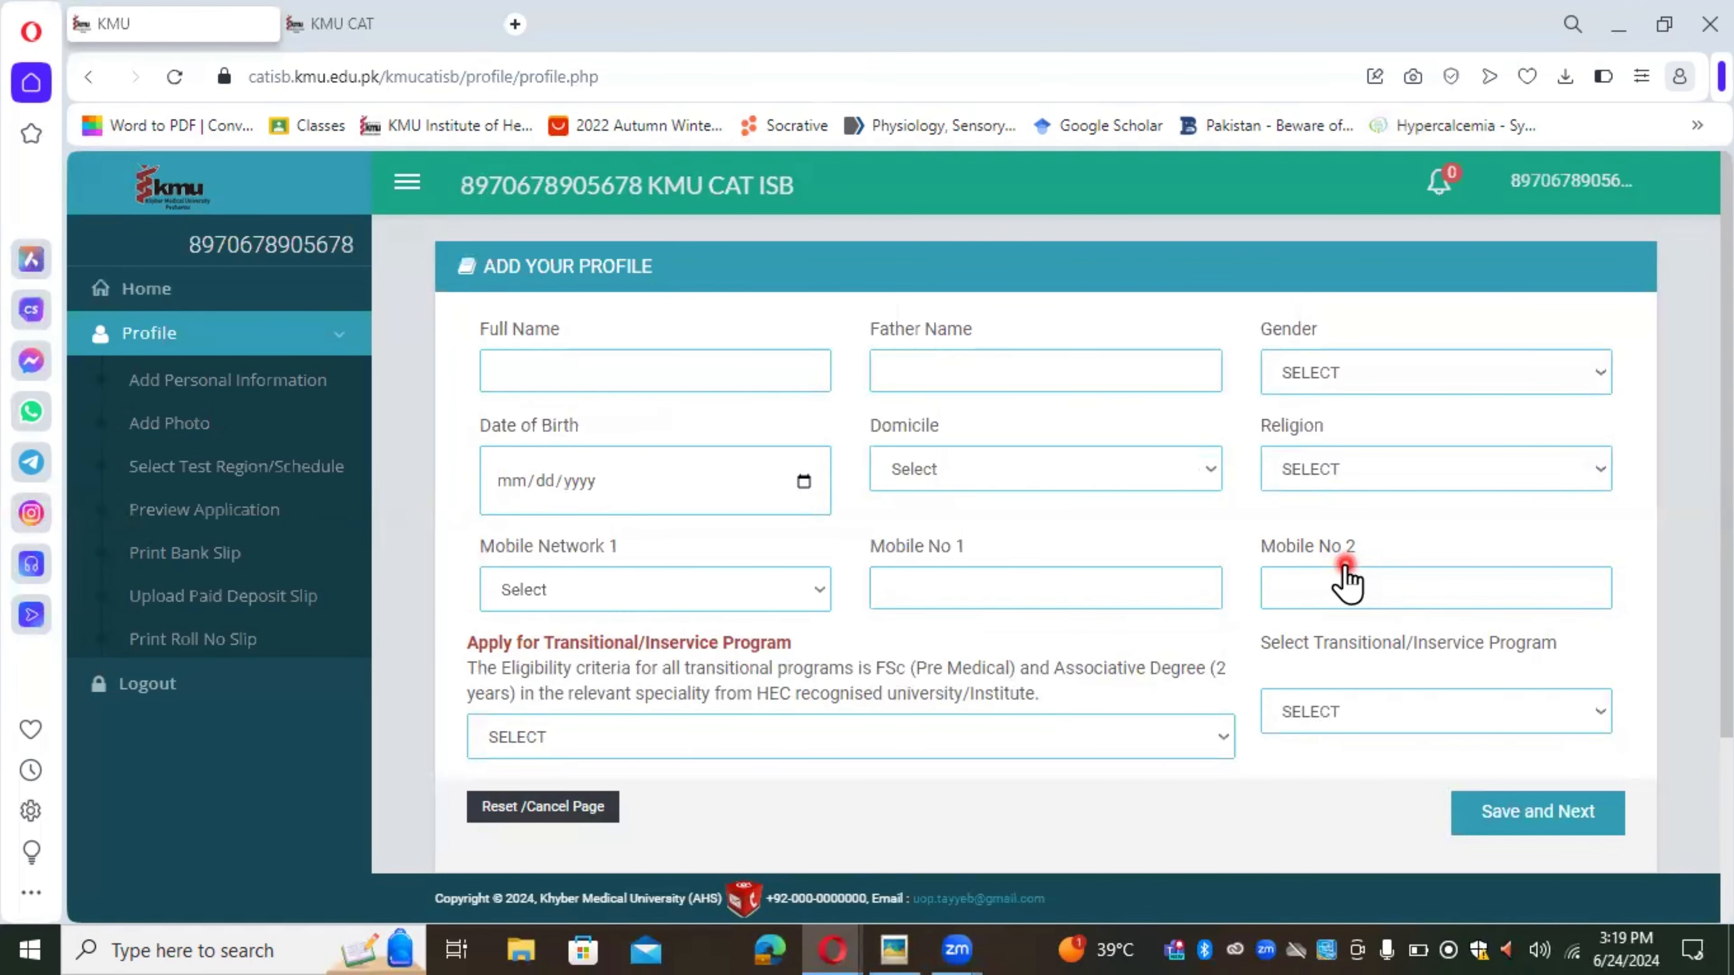
left_click(158, 291)
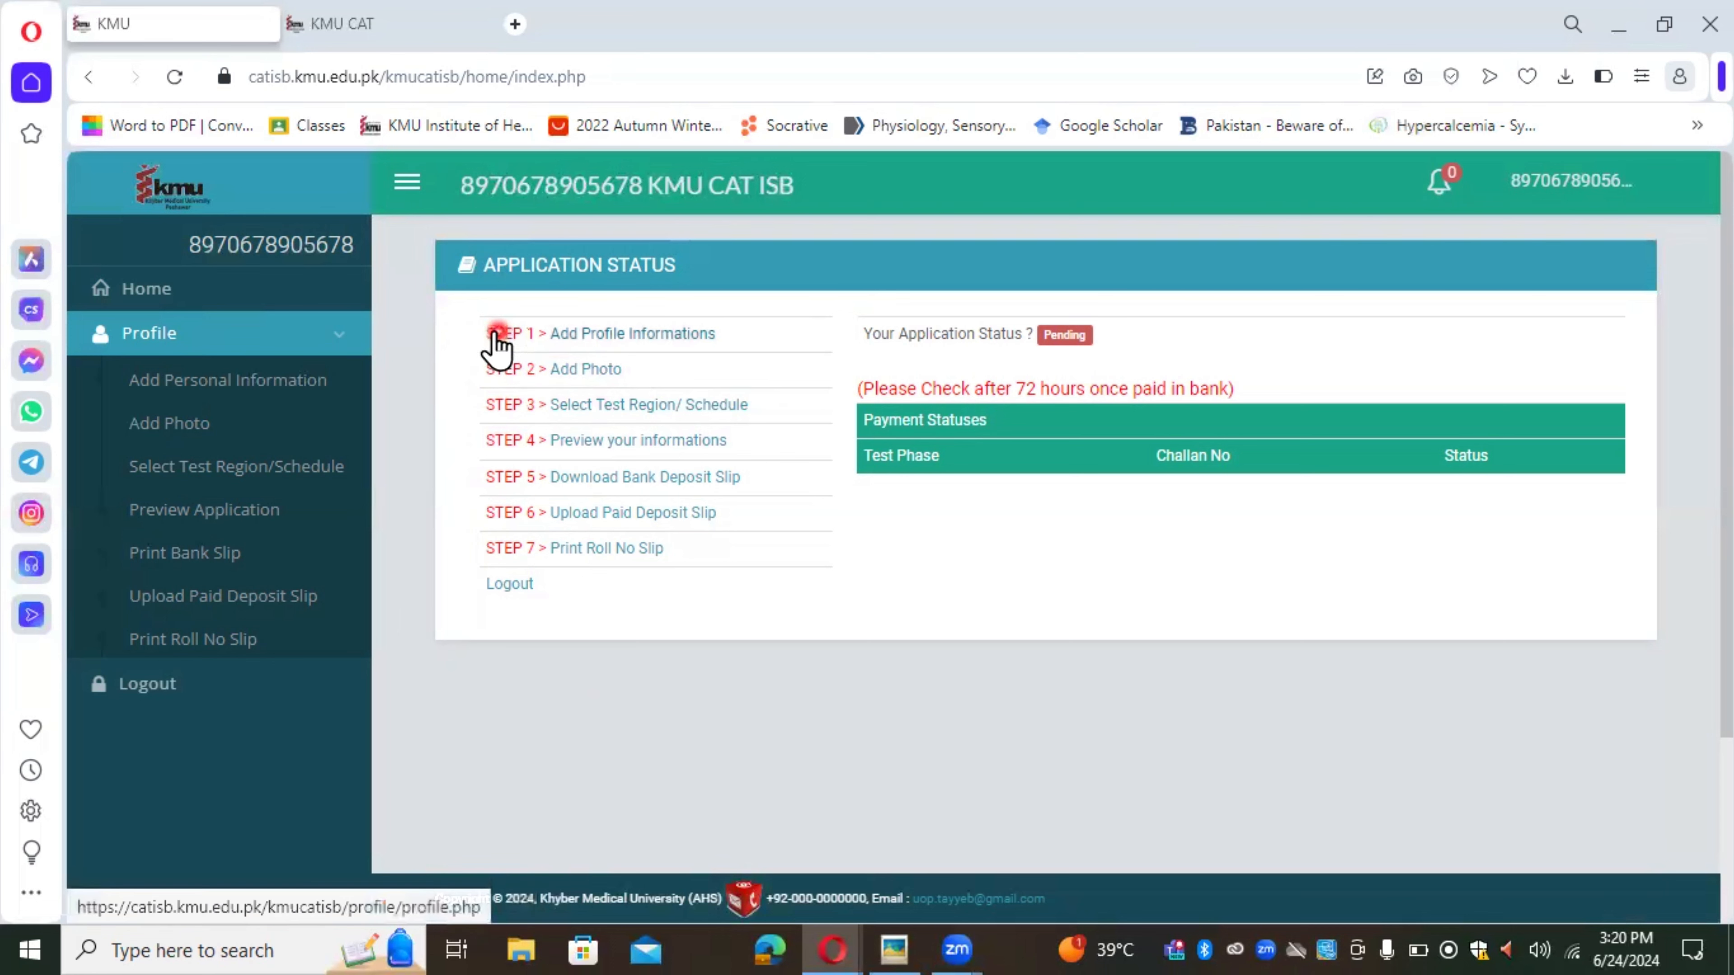
left_click(641, 334)
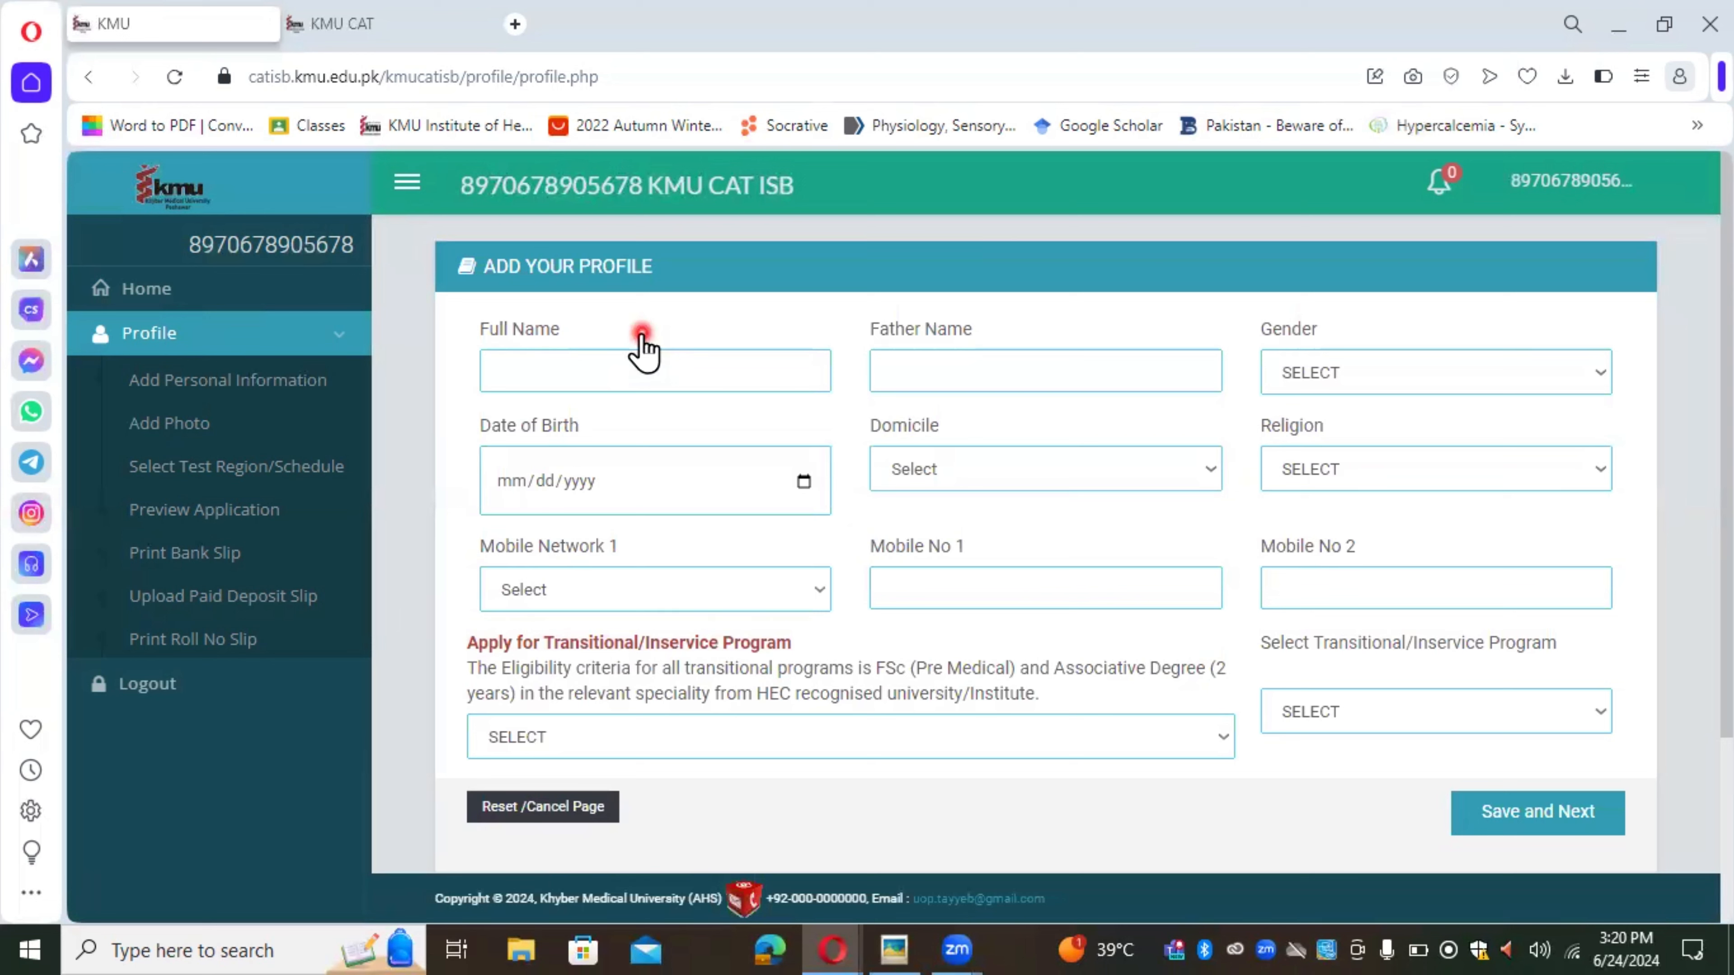
Step: Fill in the full name and father's name from suggestions and set gender to Female
left_click(632, 368)
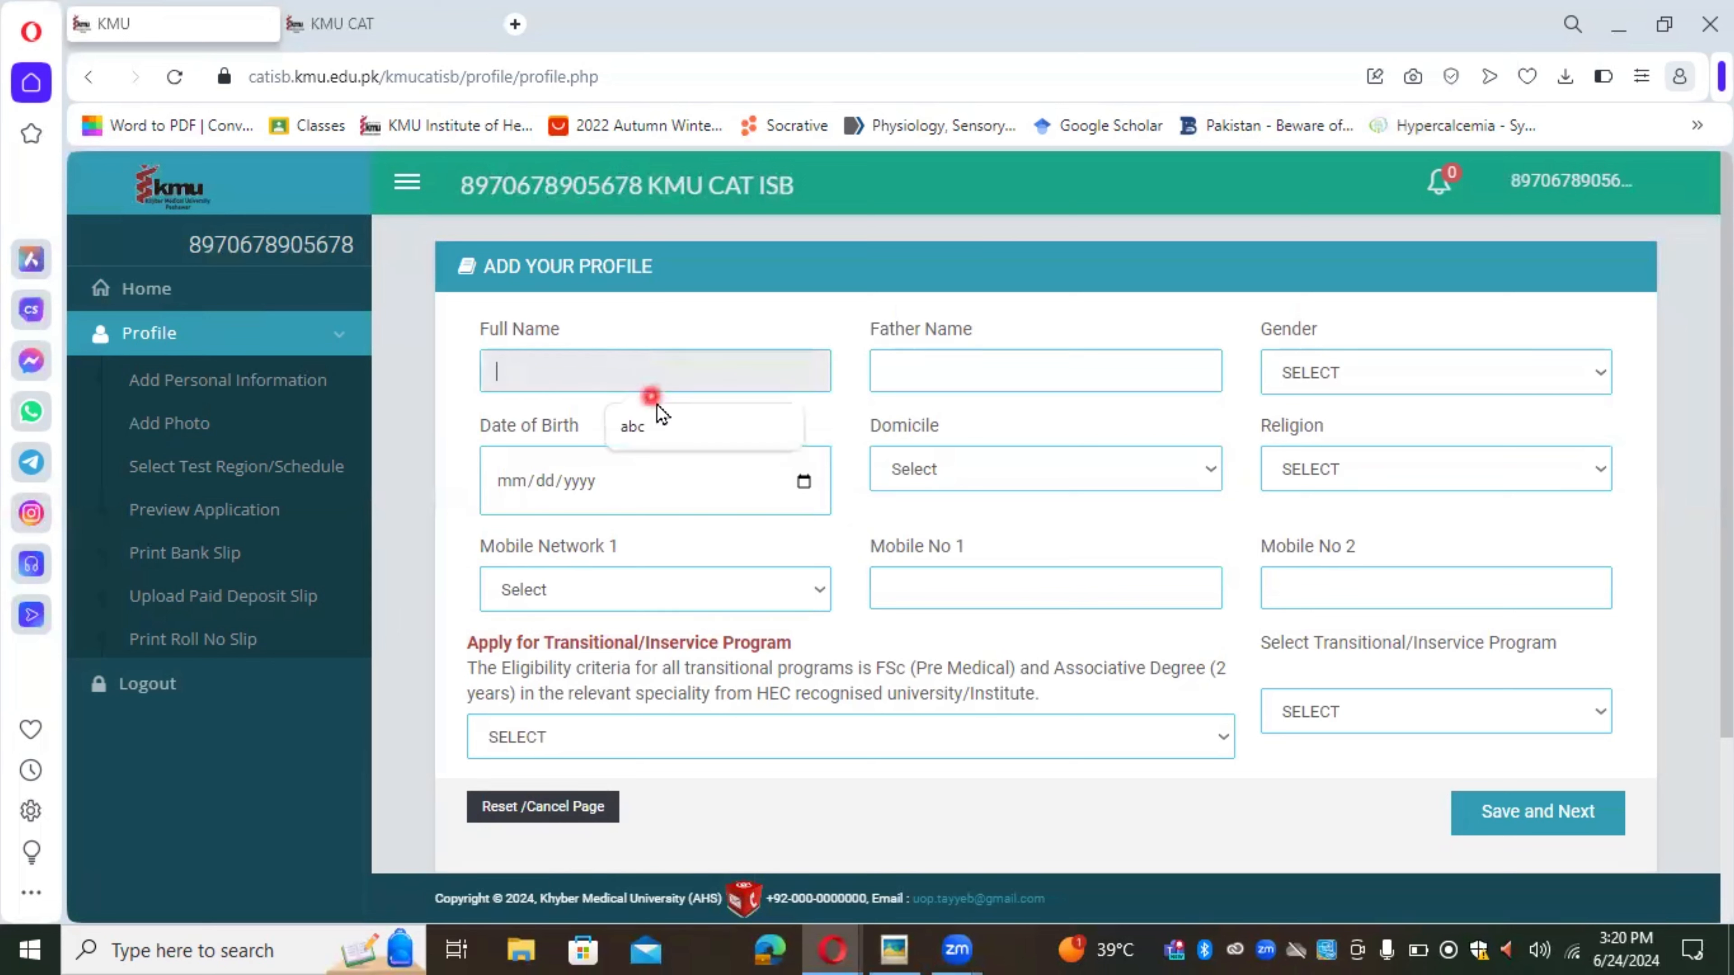
left_click(666, 427)
left_click(1008, 360)
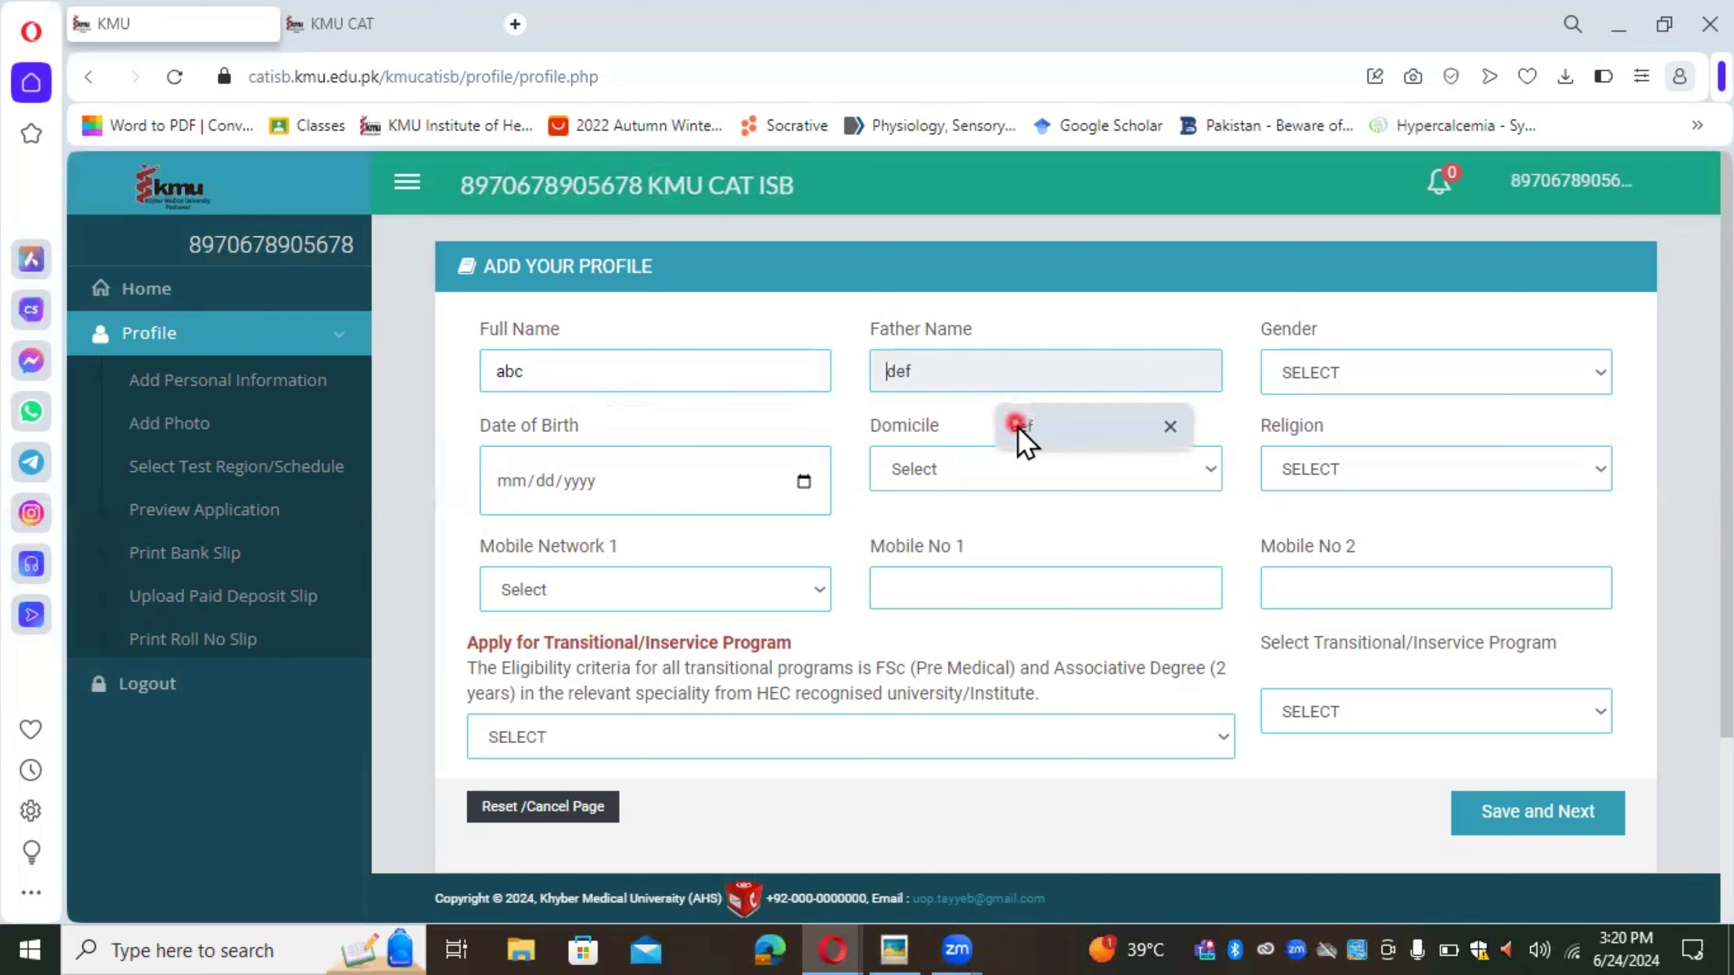
left_click(1018, 436)
left_click(1380, 372)
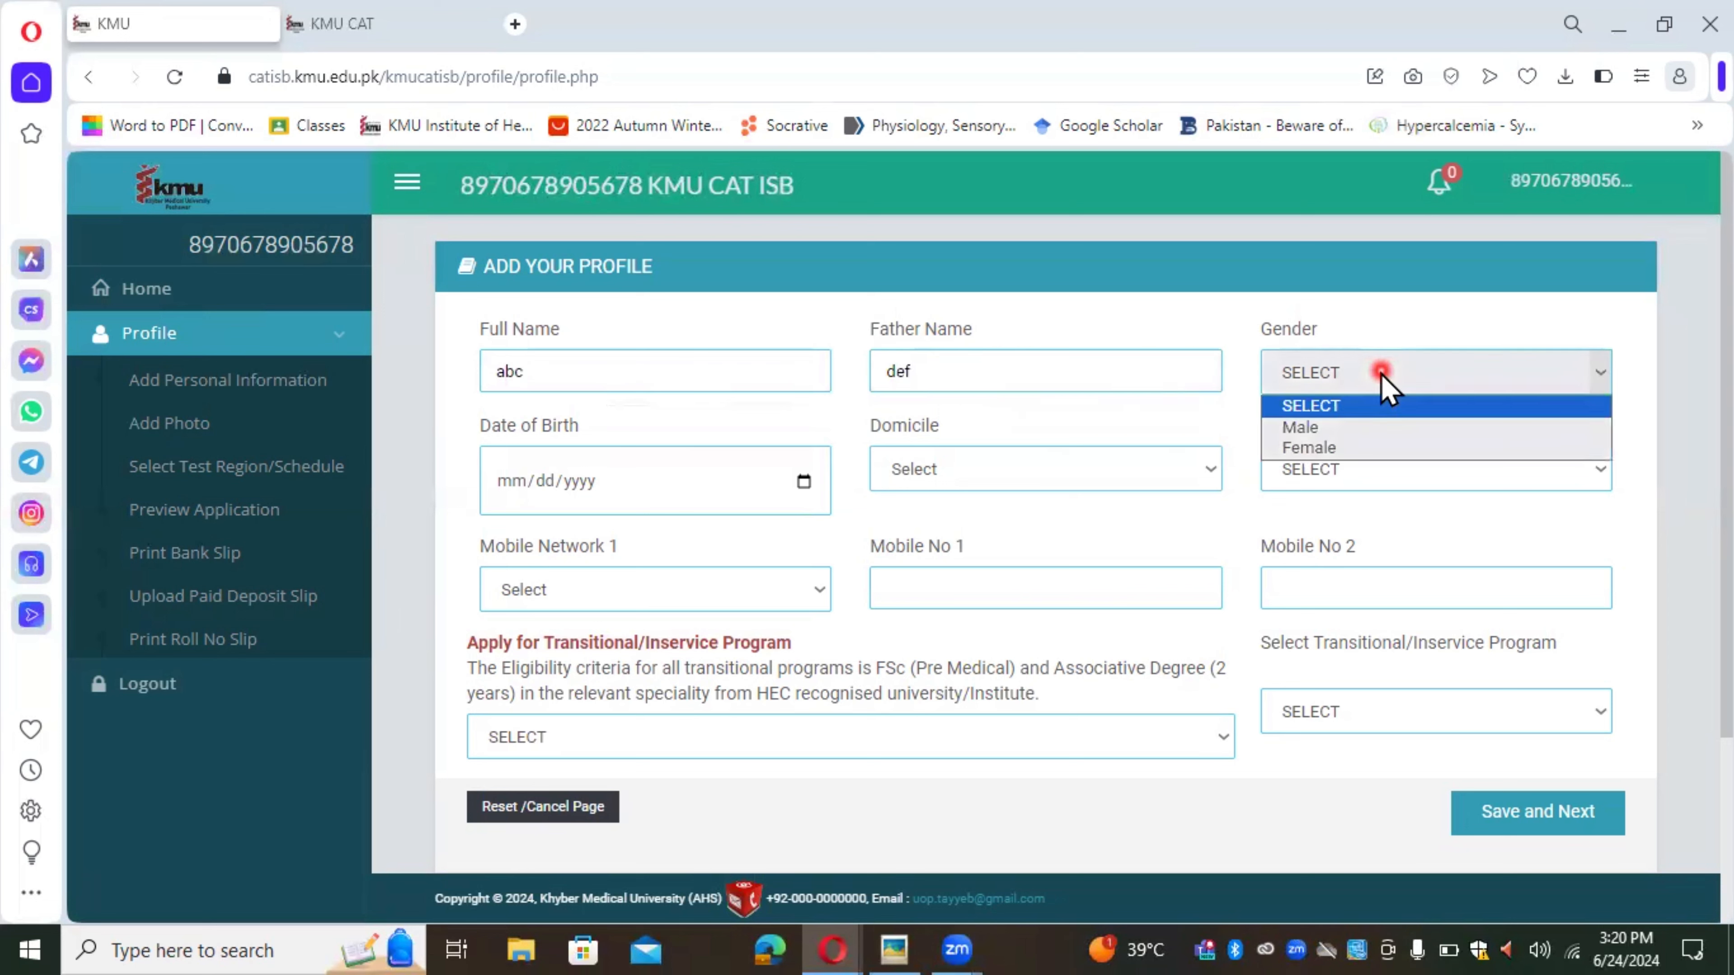
left_click(1360, 450)
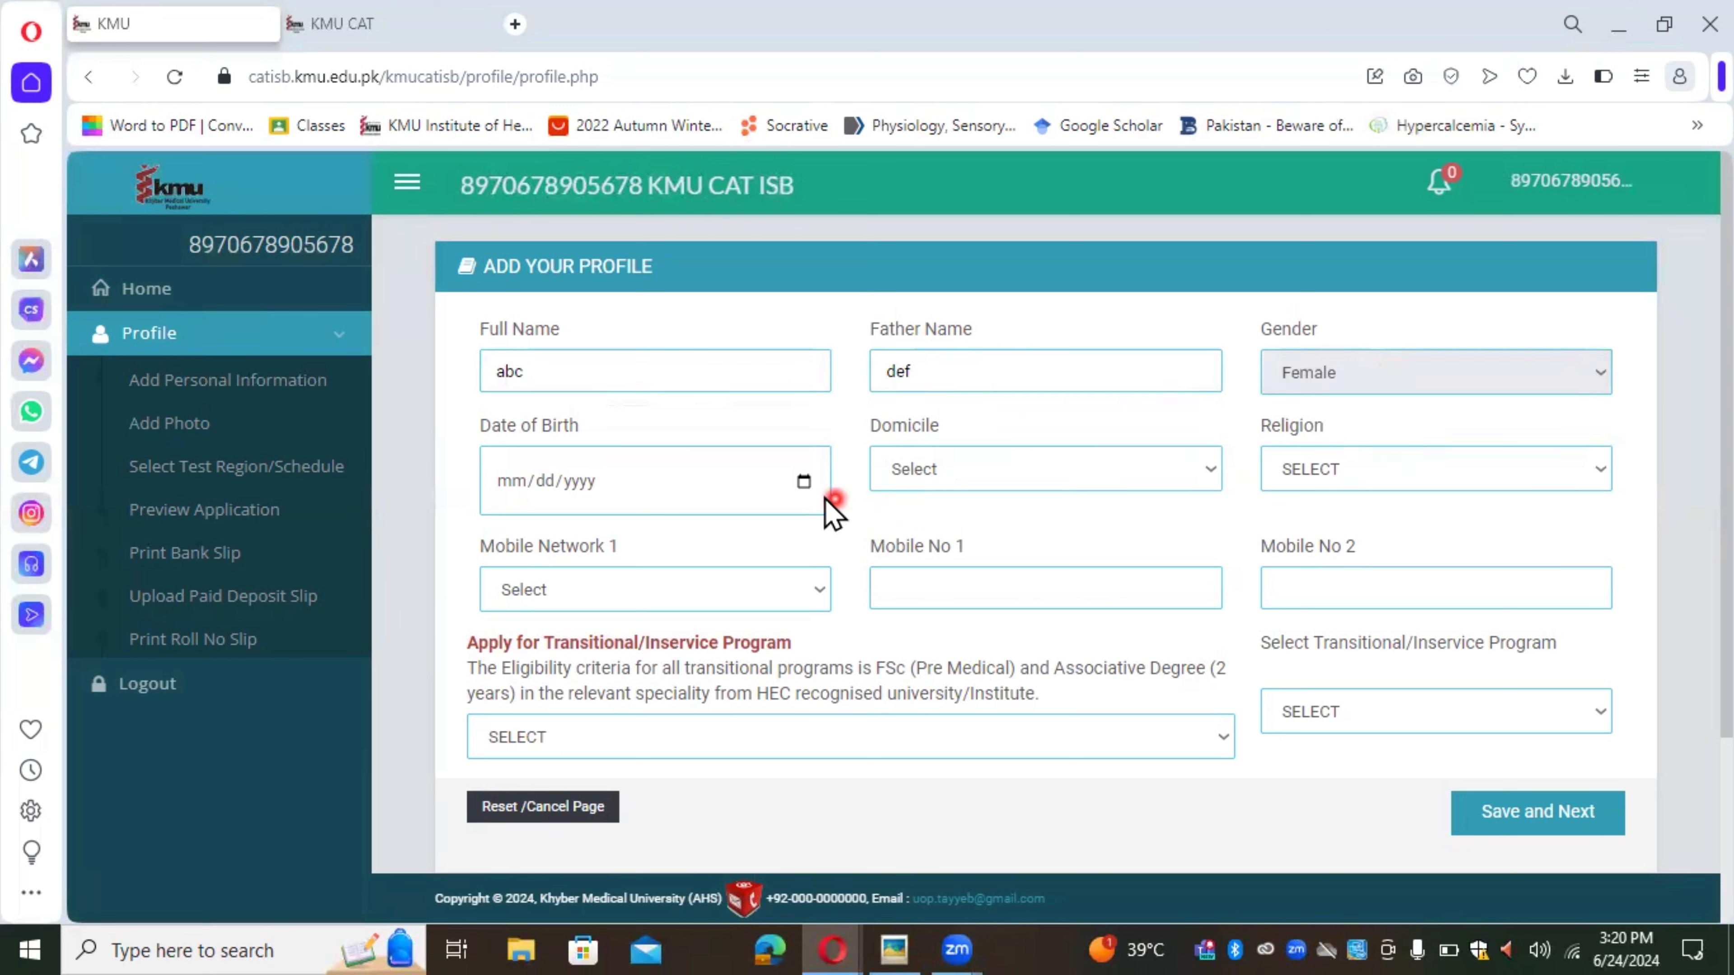
Step: Set the date of birth to 02/10/2009 in the calendar
left_click(800, 480)
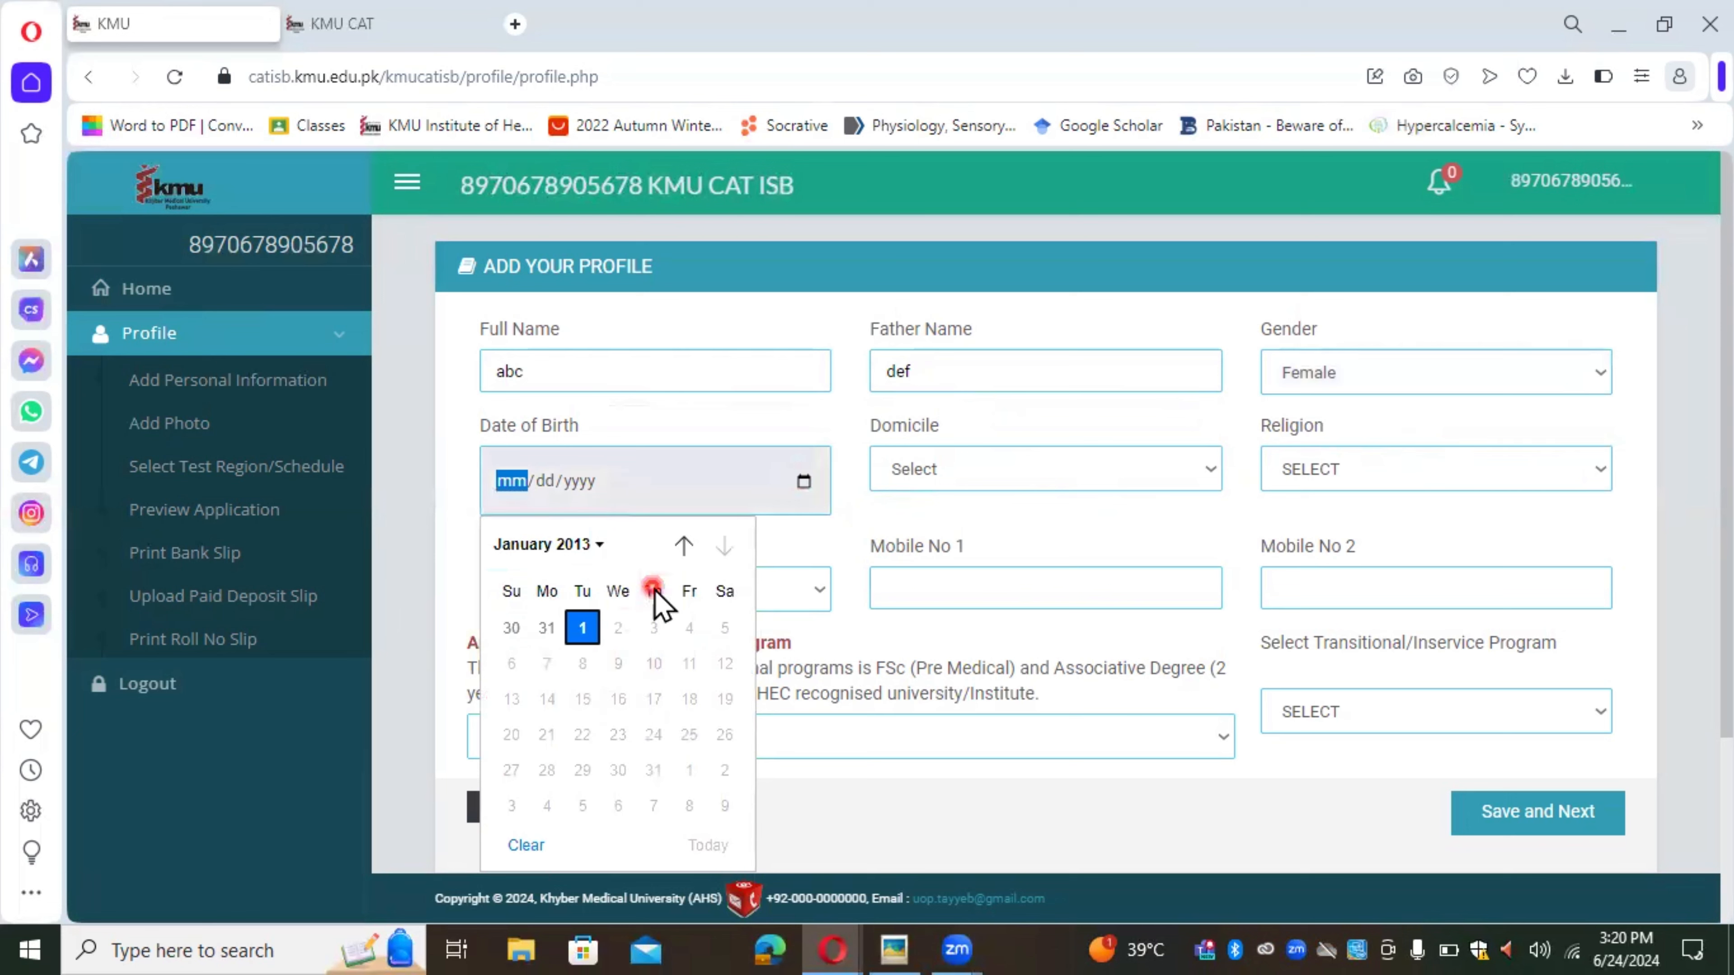
left_click(594, 545)
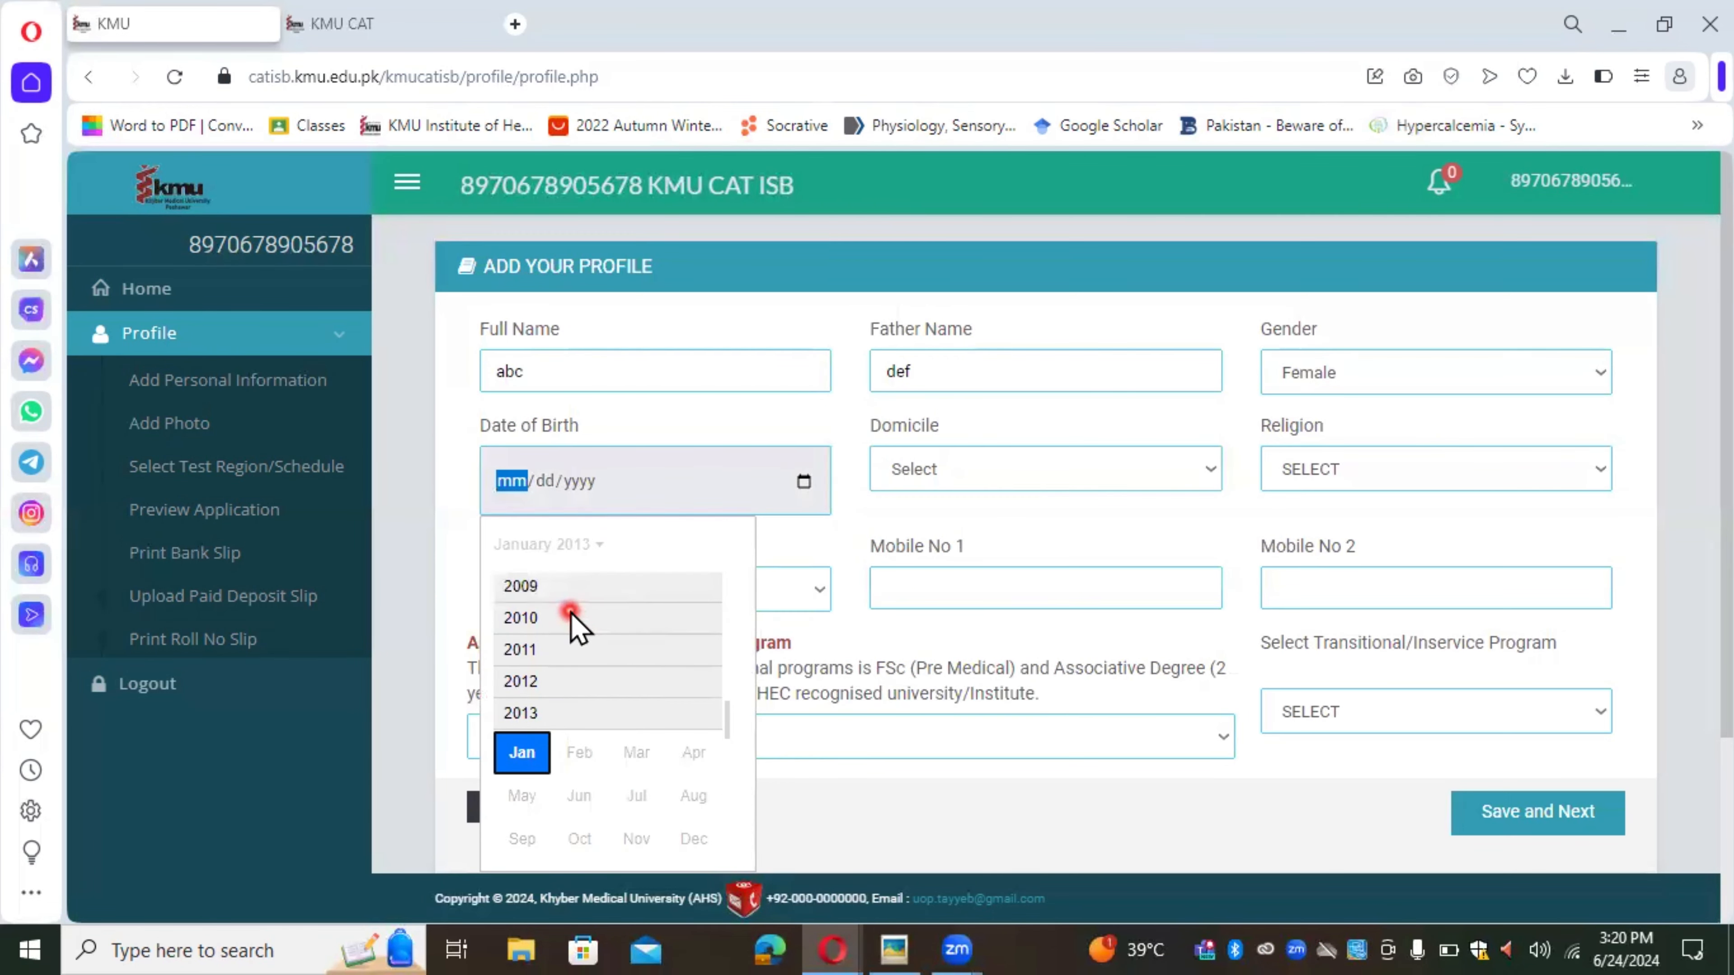
left_click(555, 588)
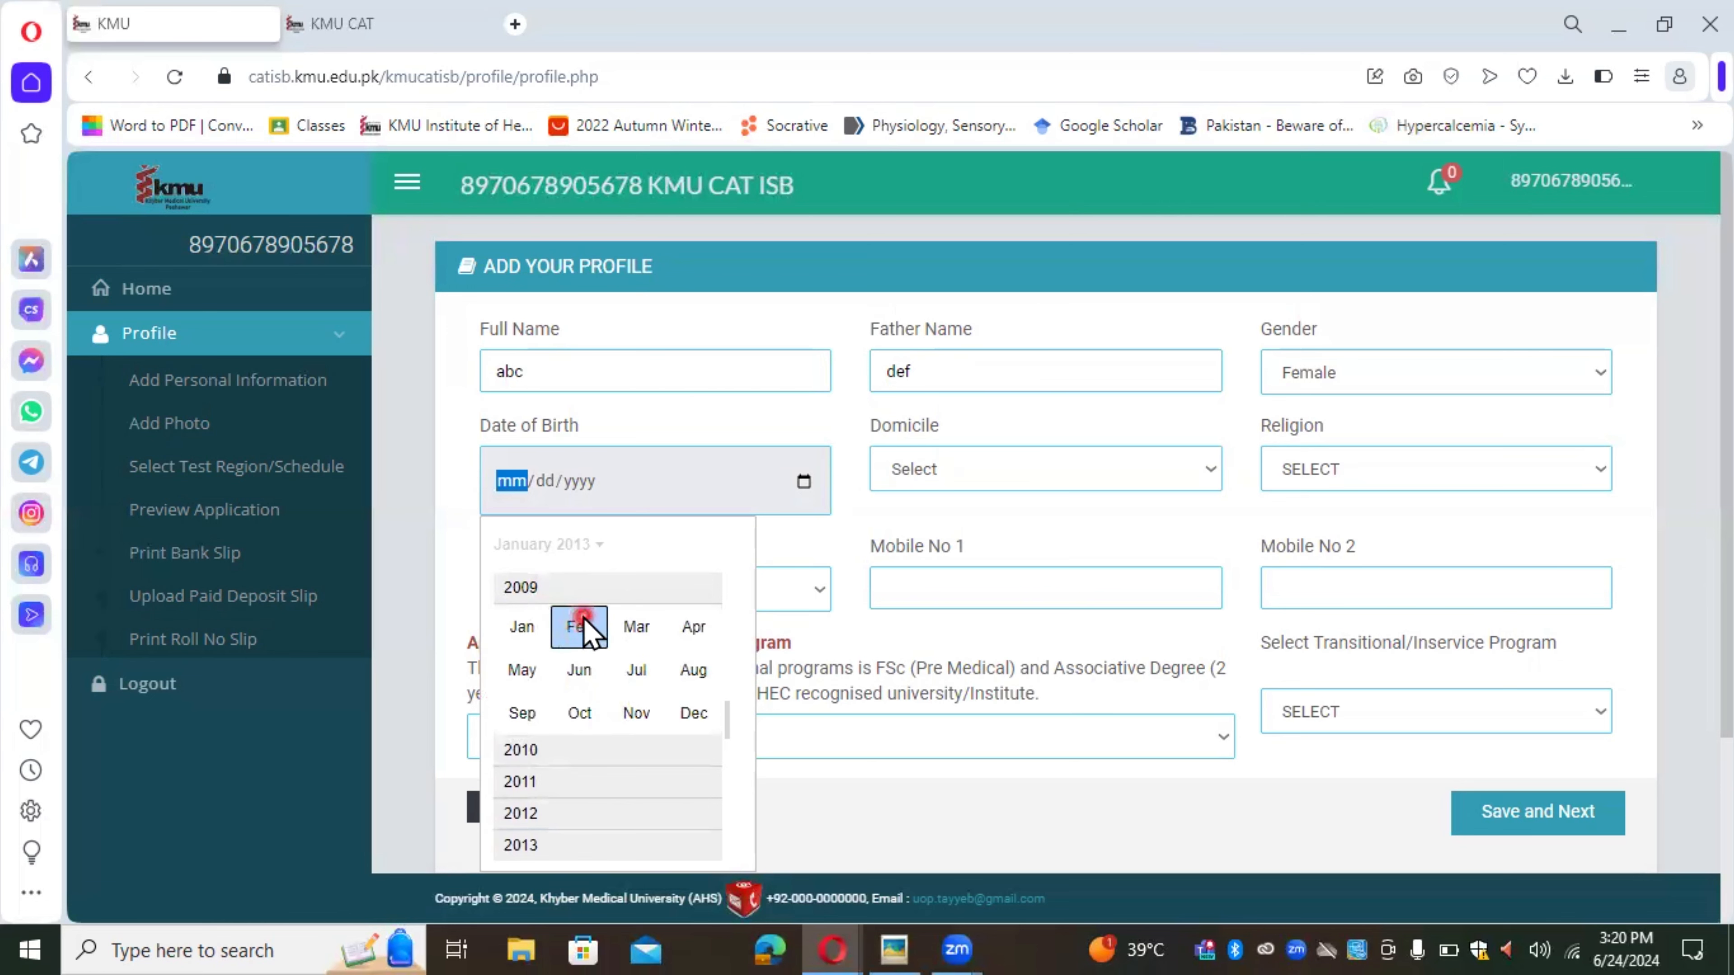
left_click(579, 623)
left_click(582, 664)
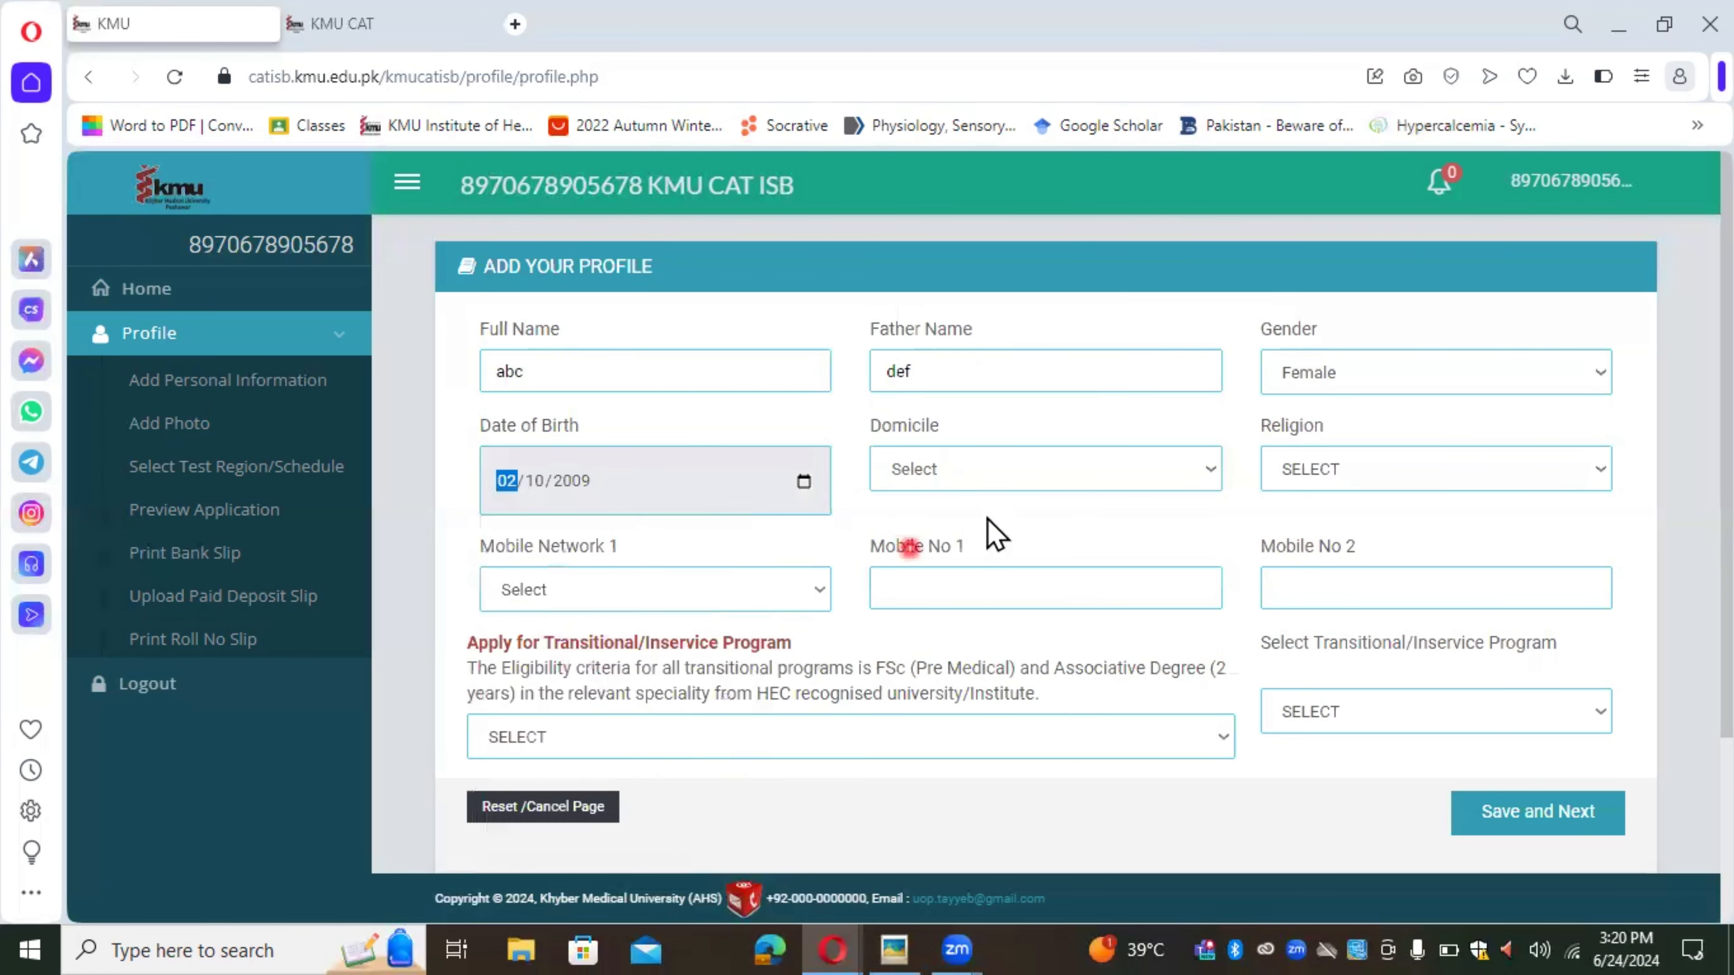
Step: Set domicile to Punjab and religion to MUSLIM
left_click(1001, 489)
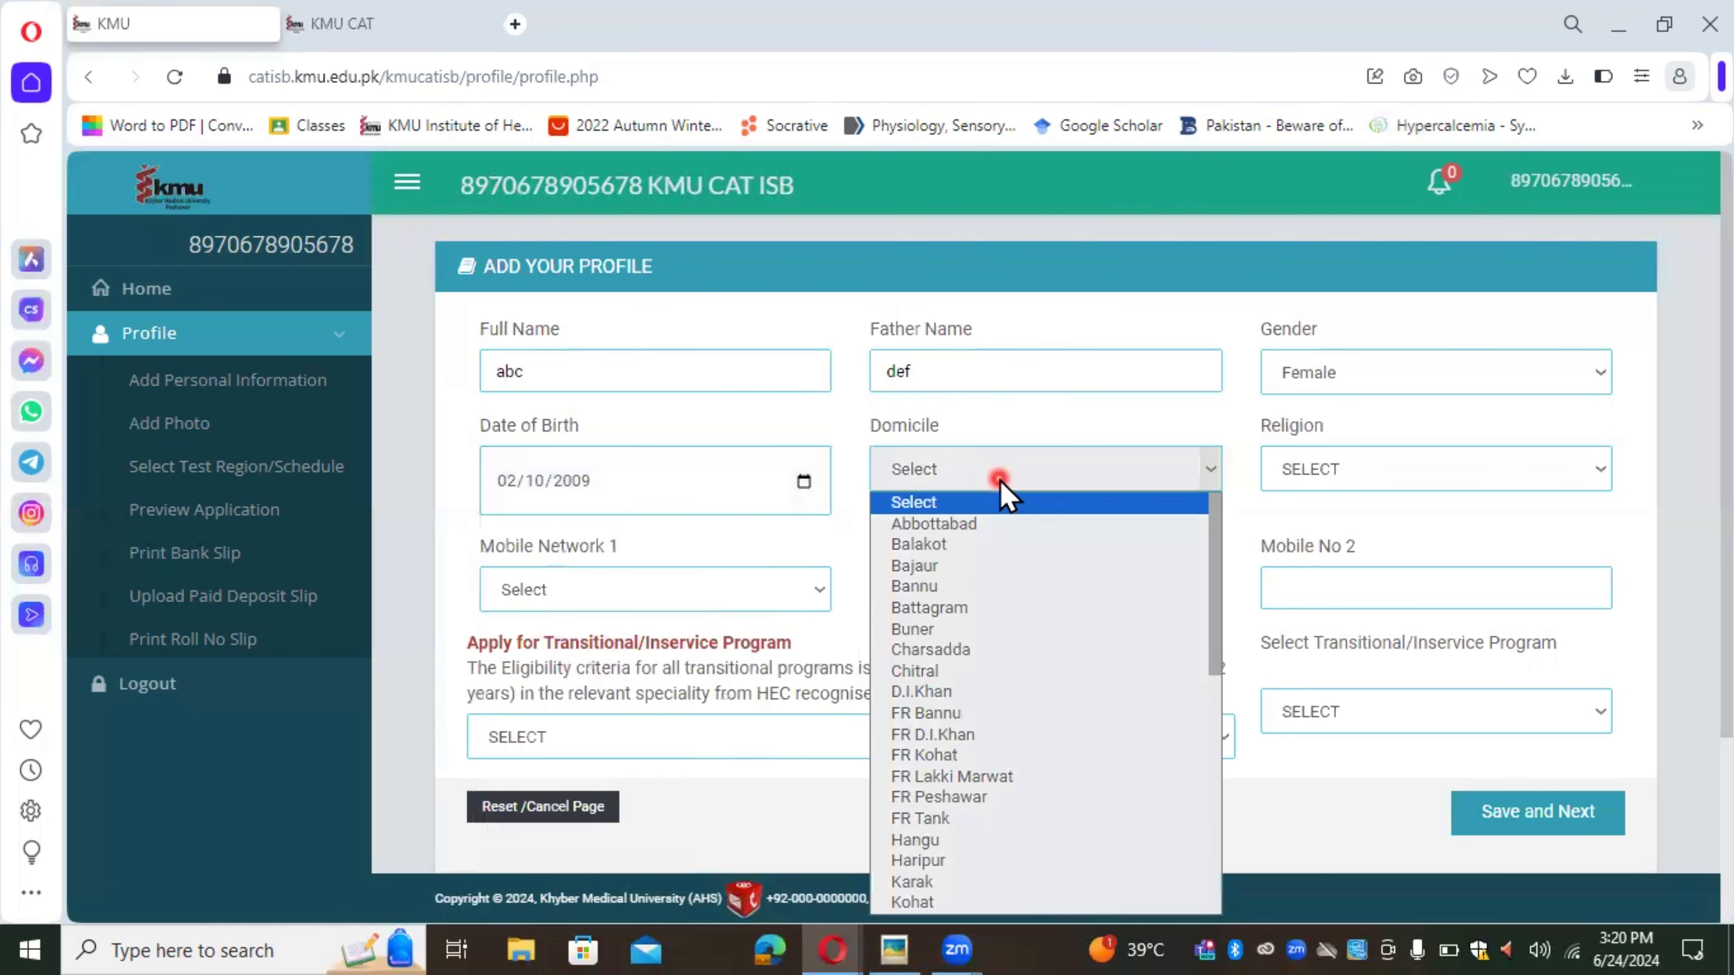
scroll(1007, 805, "down", 5)
left_click(1008, 805)
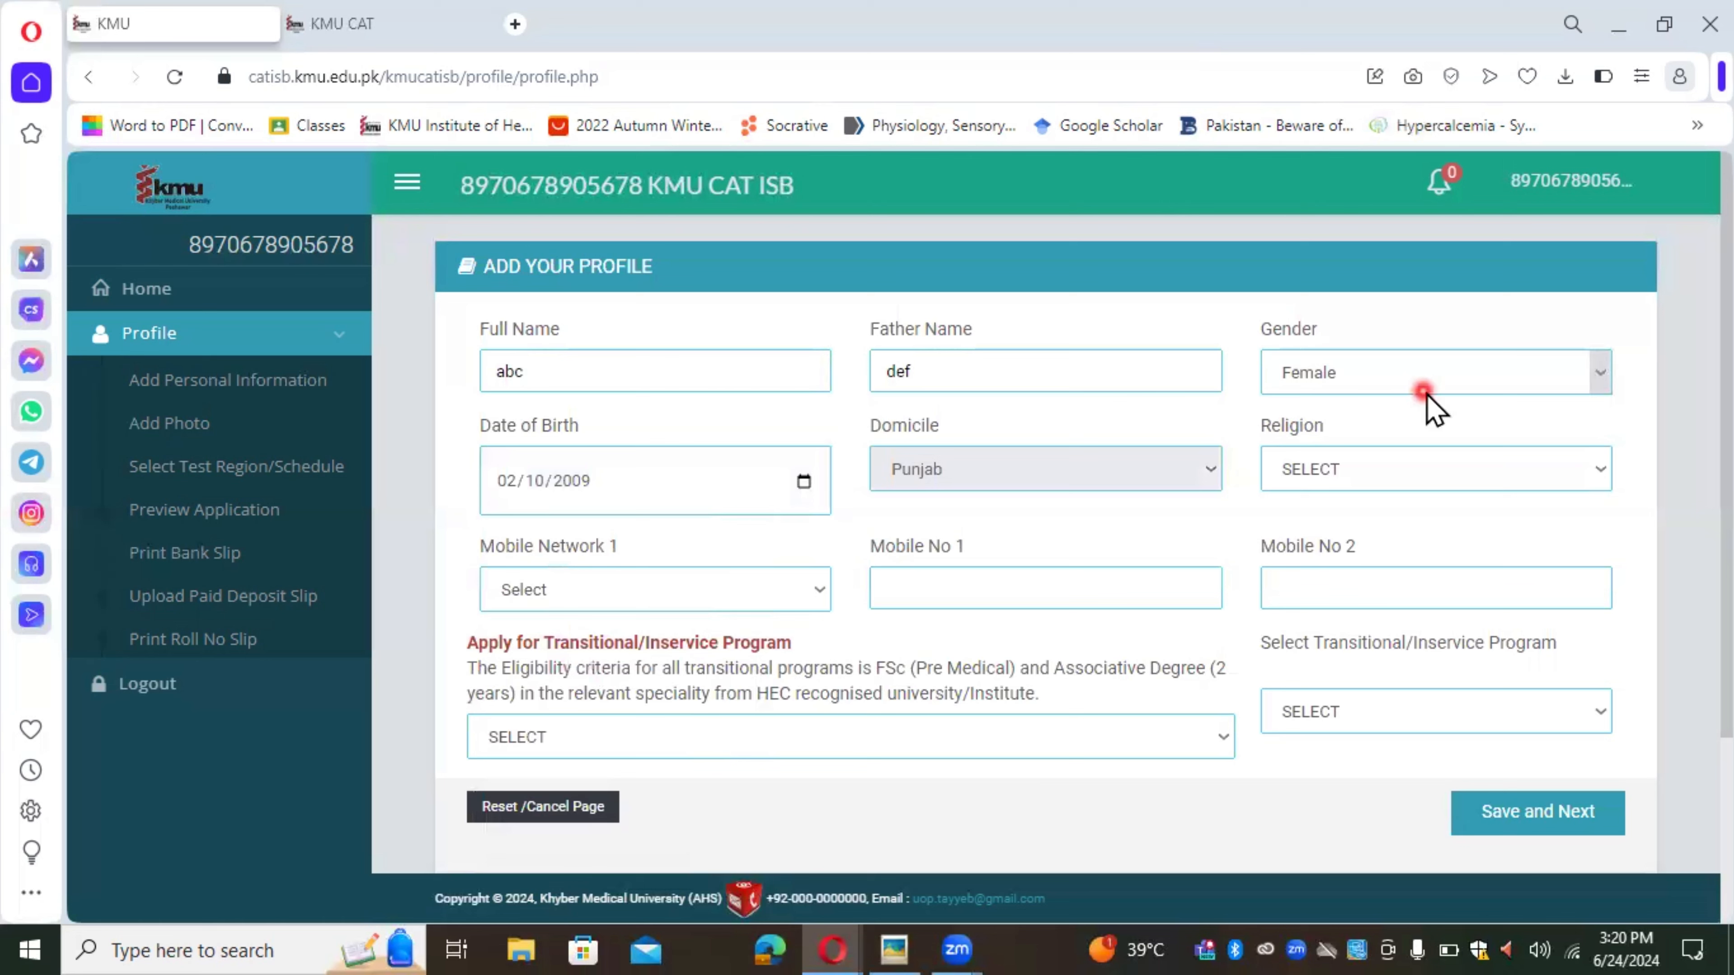
left_click(1434, 470)
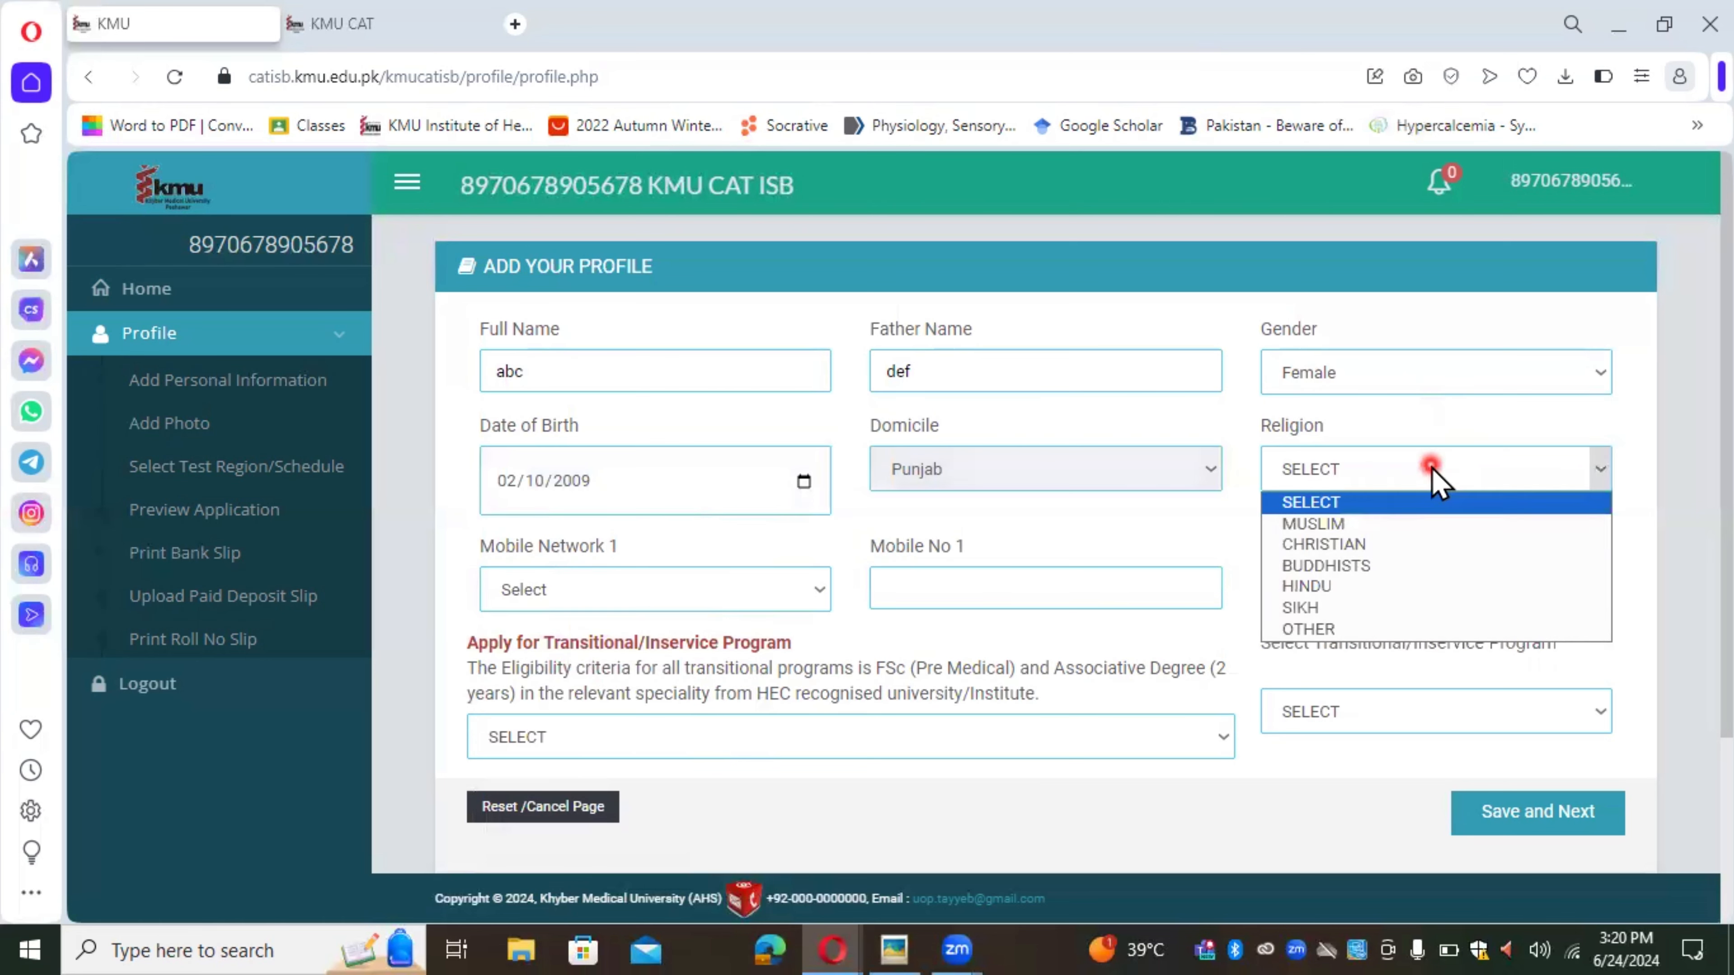
left_click(1421, 525)
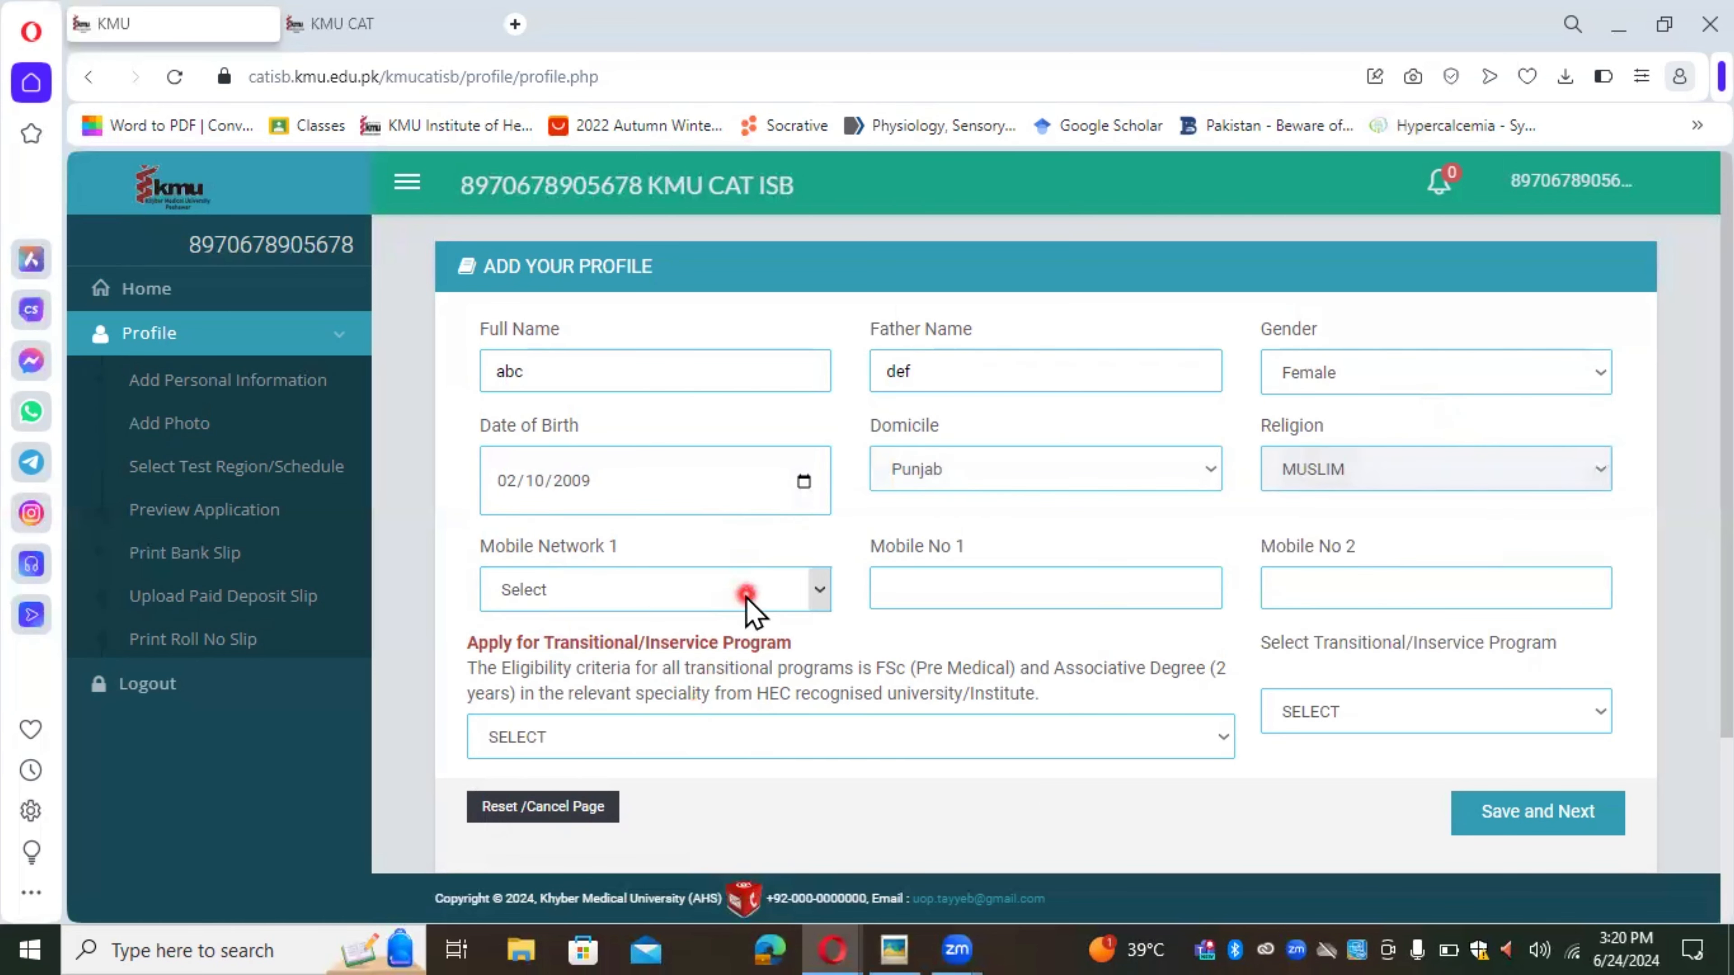
Step: Choose Ufone as the mobile network and enter both mobile numbers
left_click(722, 593)
left_click(680, 645)
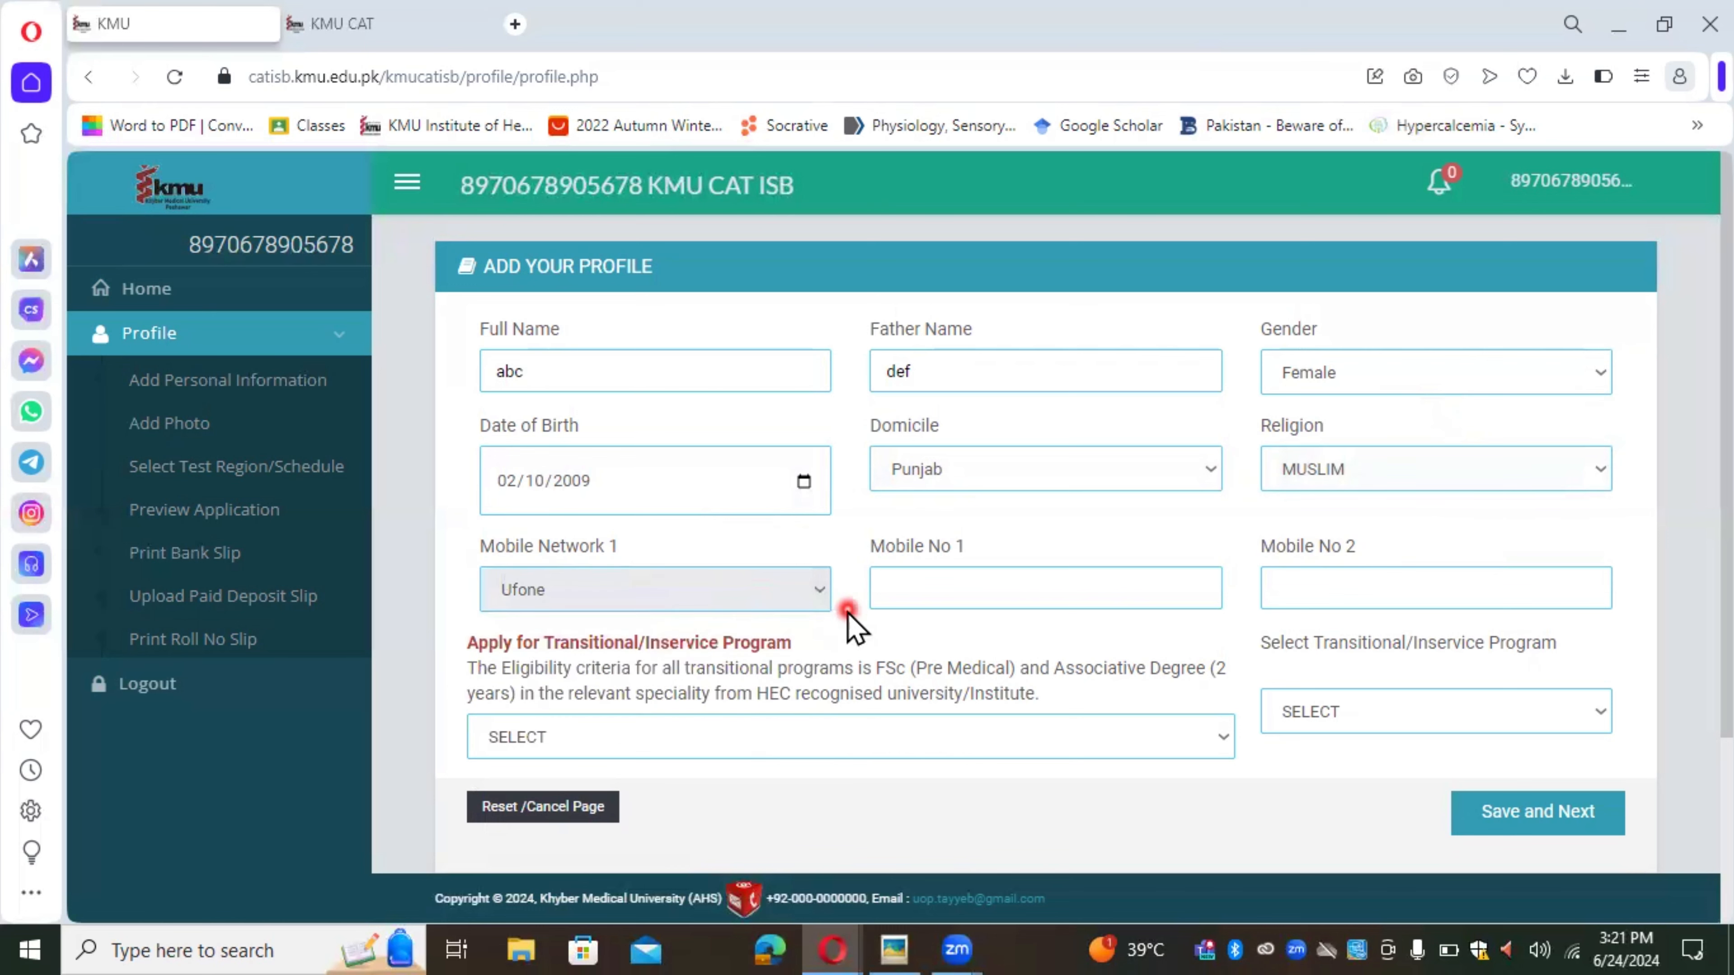
left_click(901, 592)
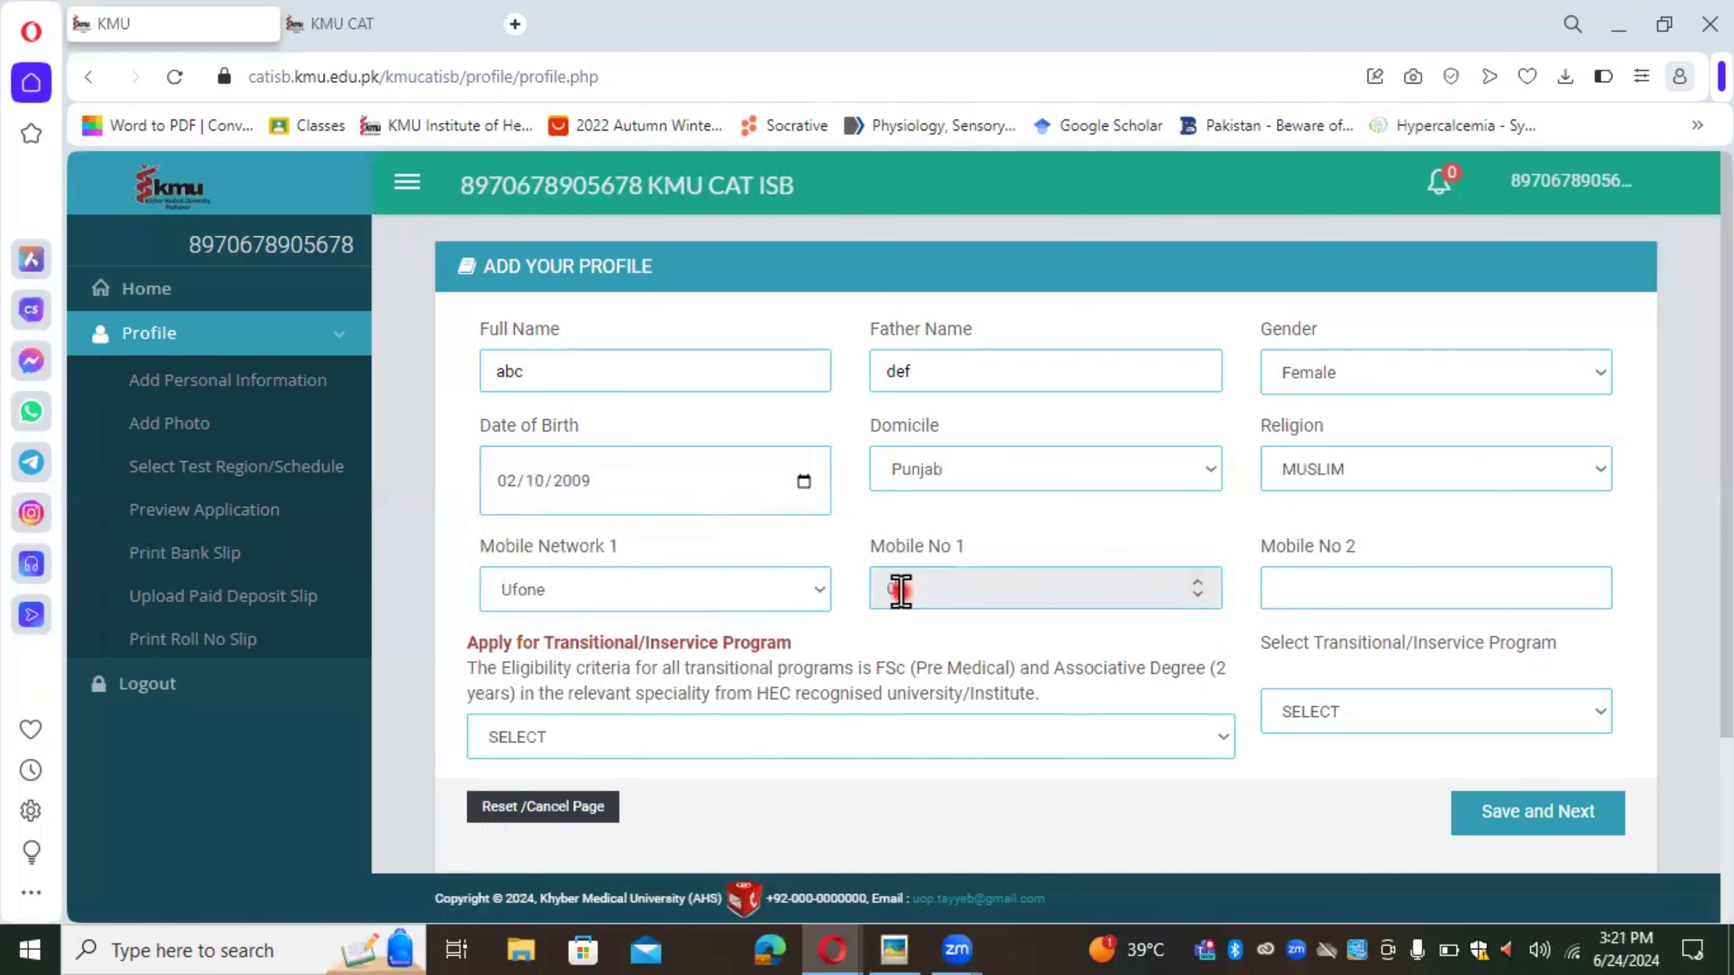
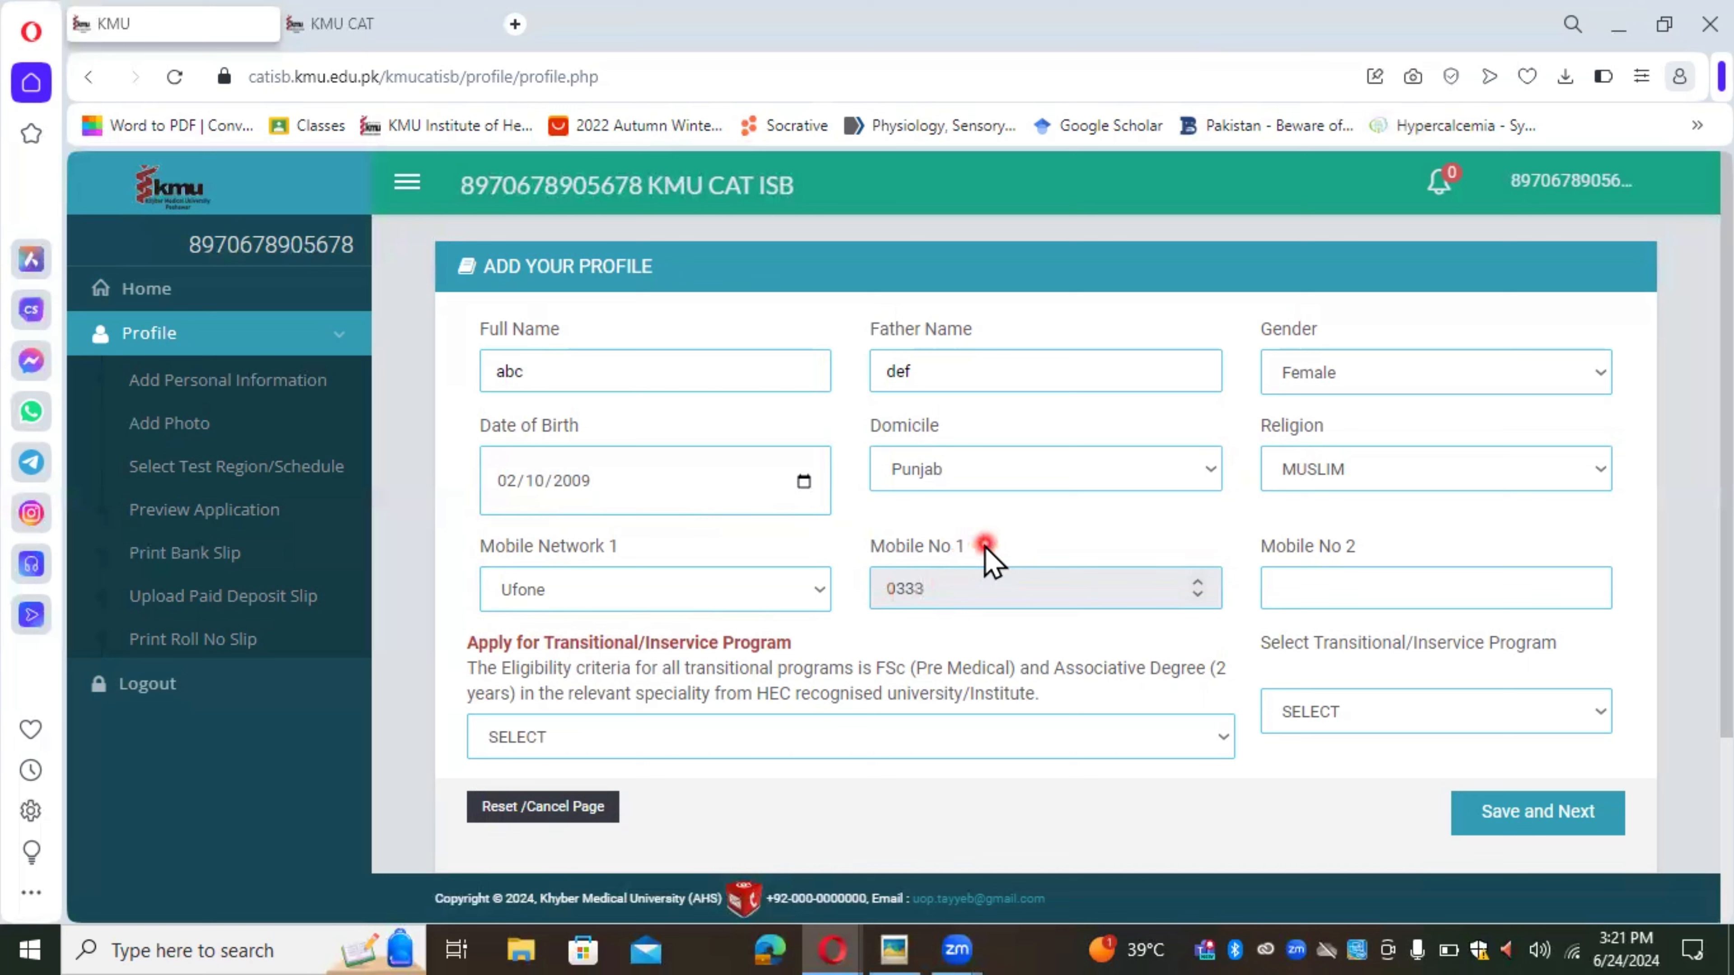
left_click(1307, 592)
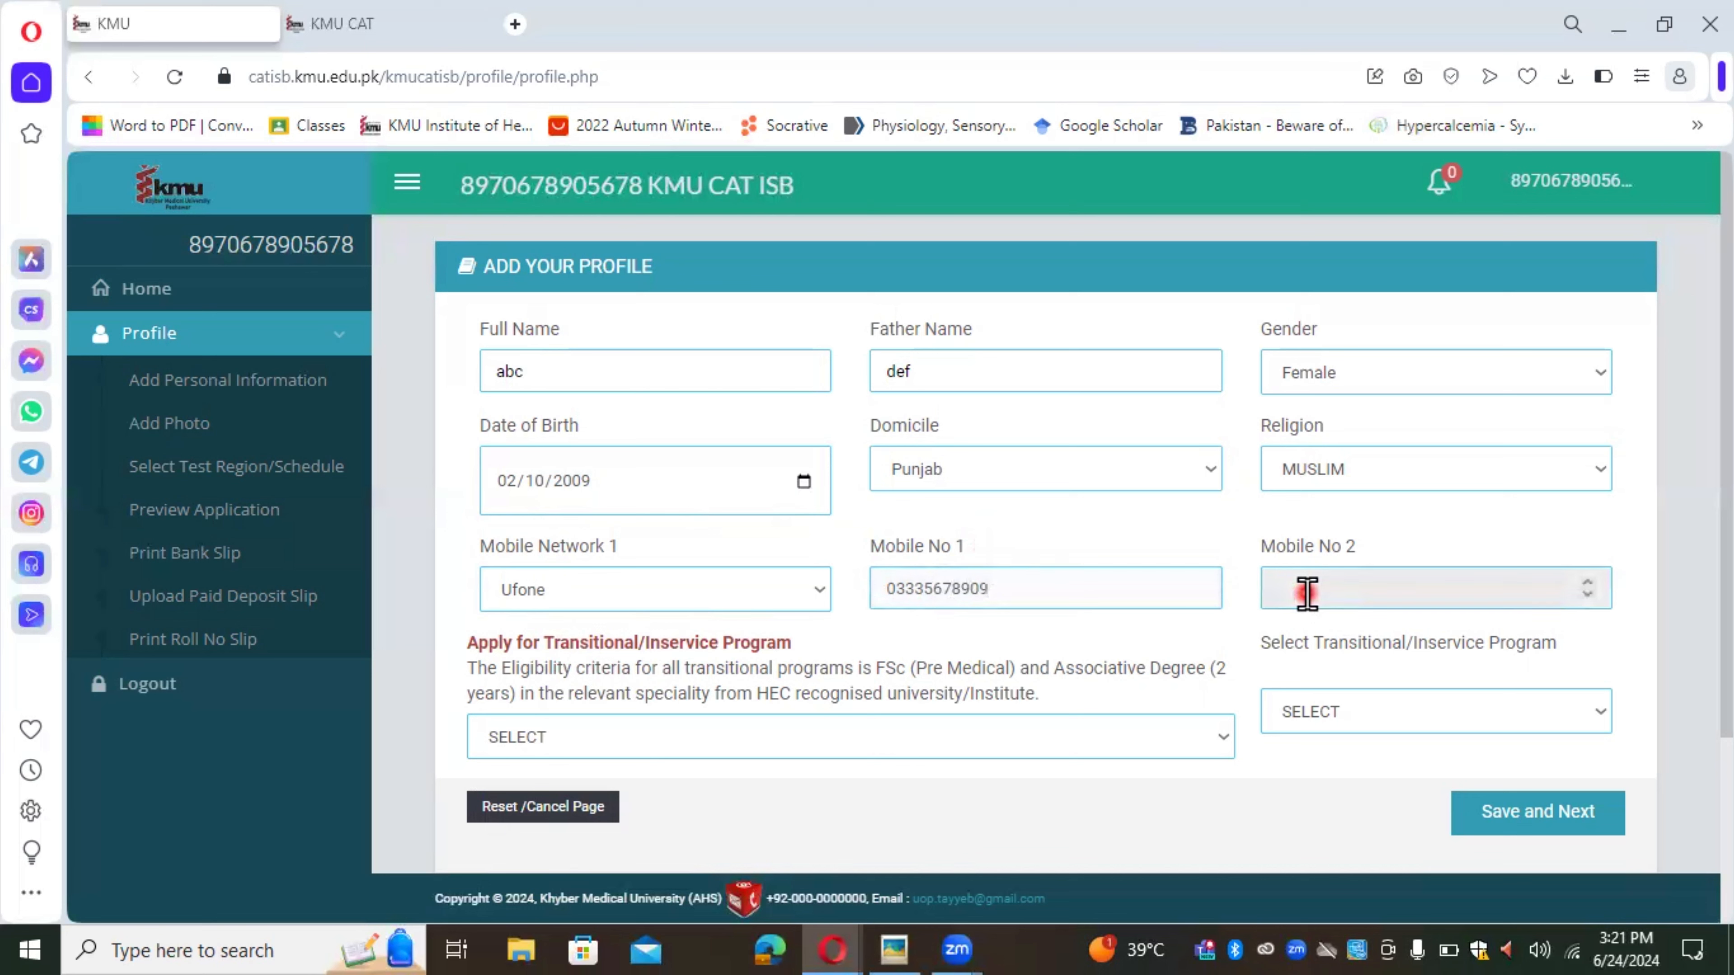
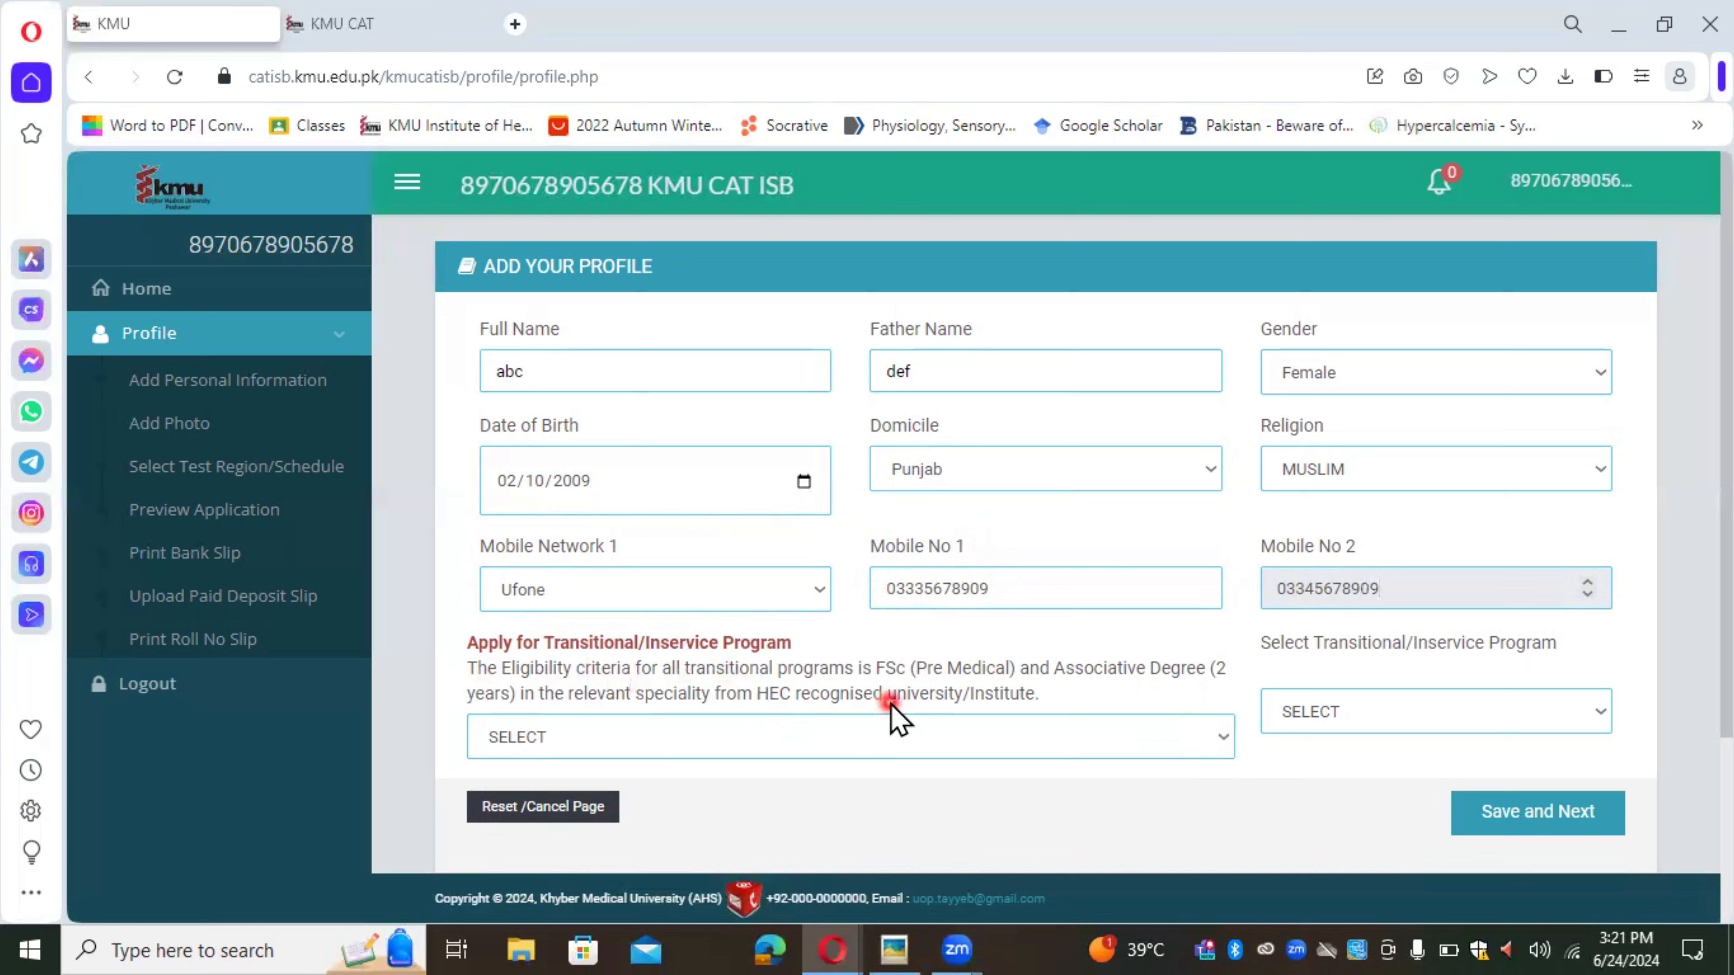
left_click(958, 739)
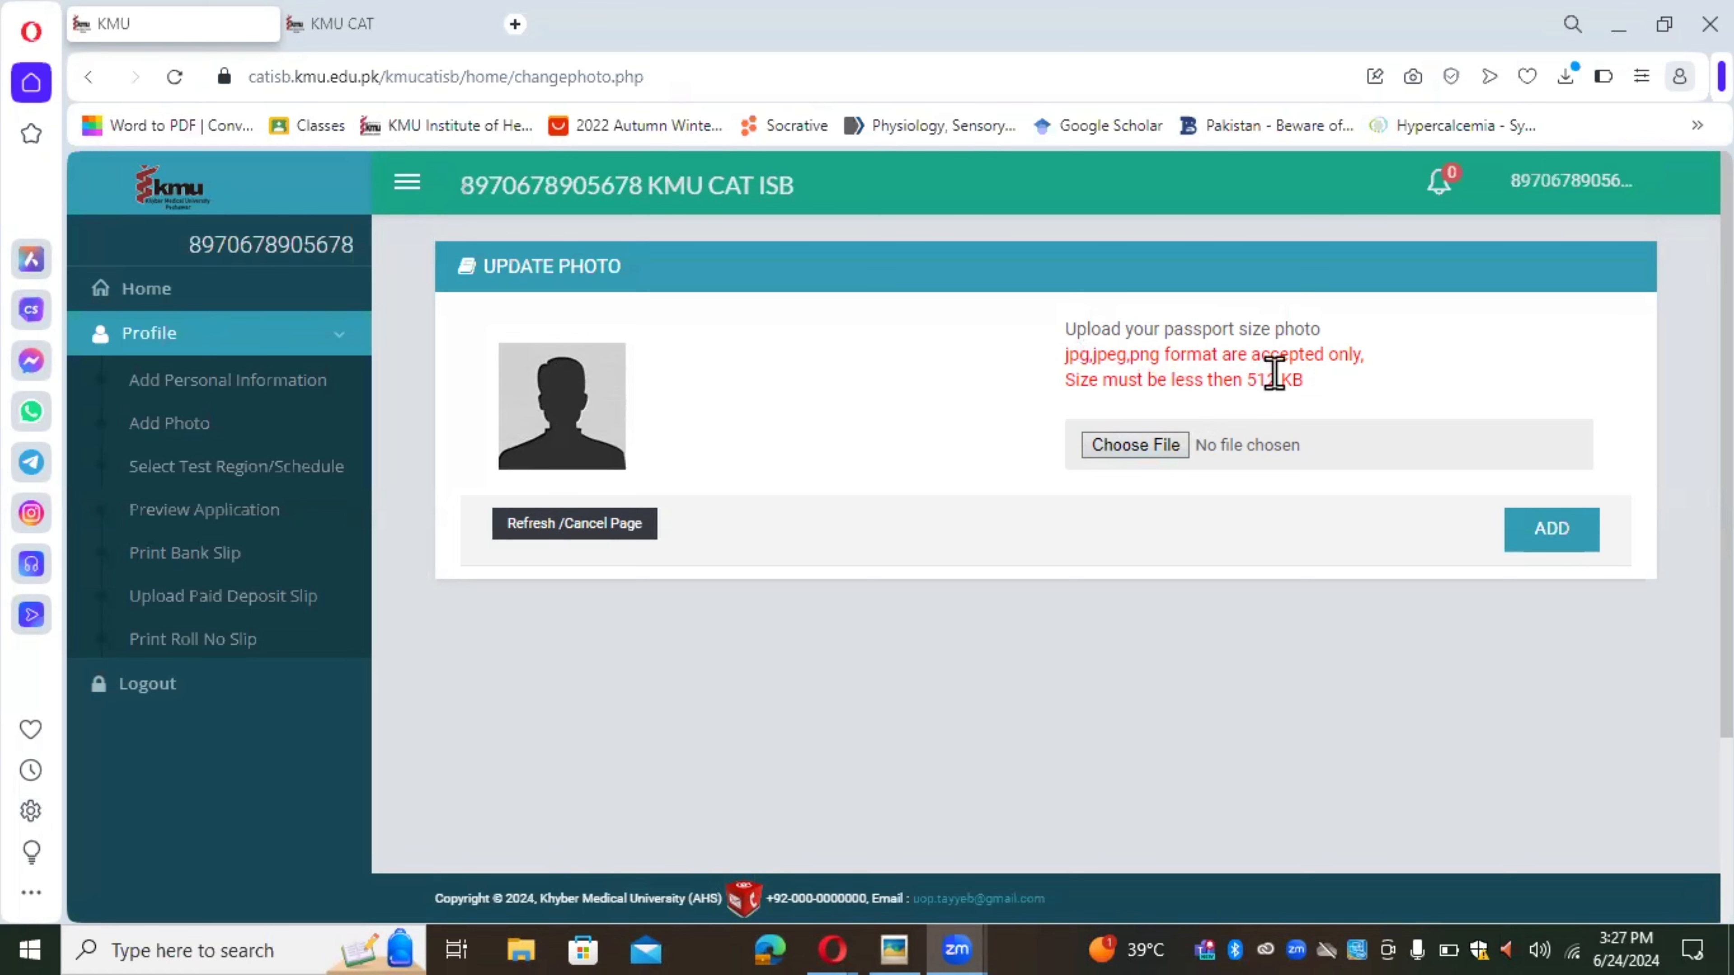
Step: Upload the cartoon doctor picture as the applicant photo and add it
left_click(1148, 445)
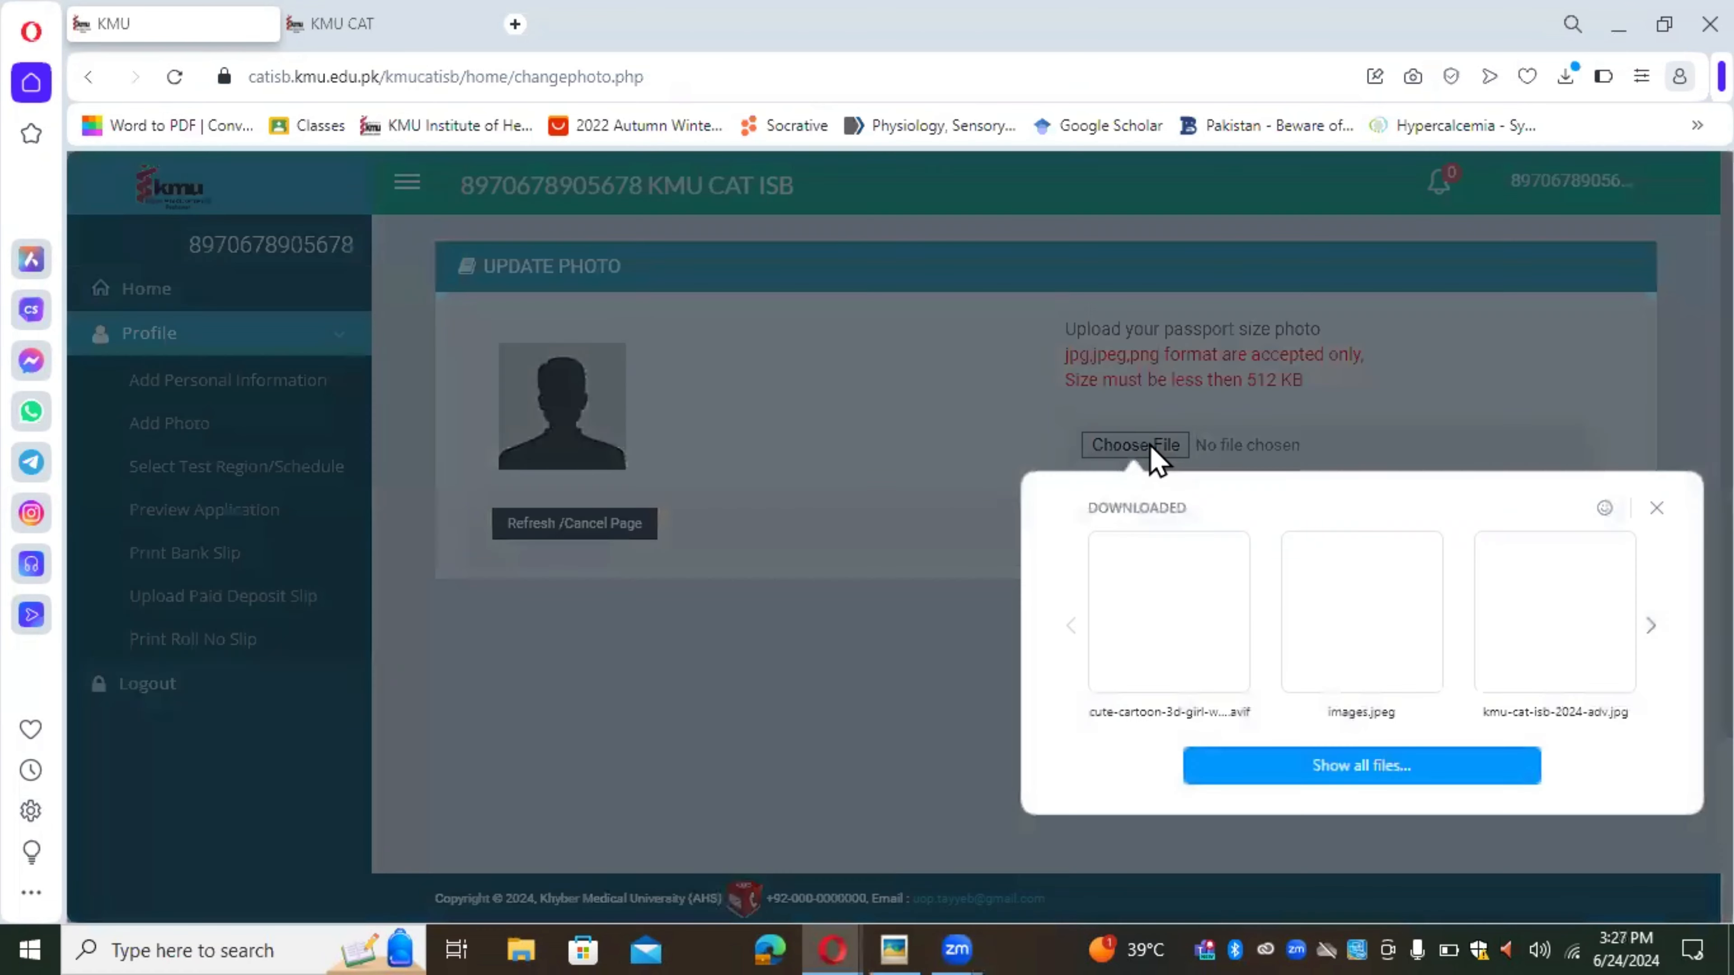
left_click(1259, 773)
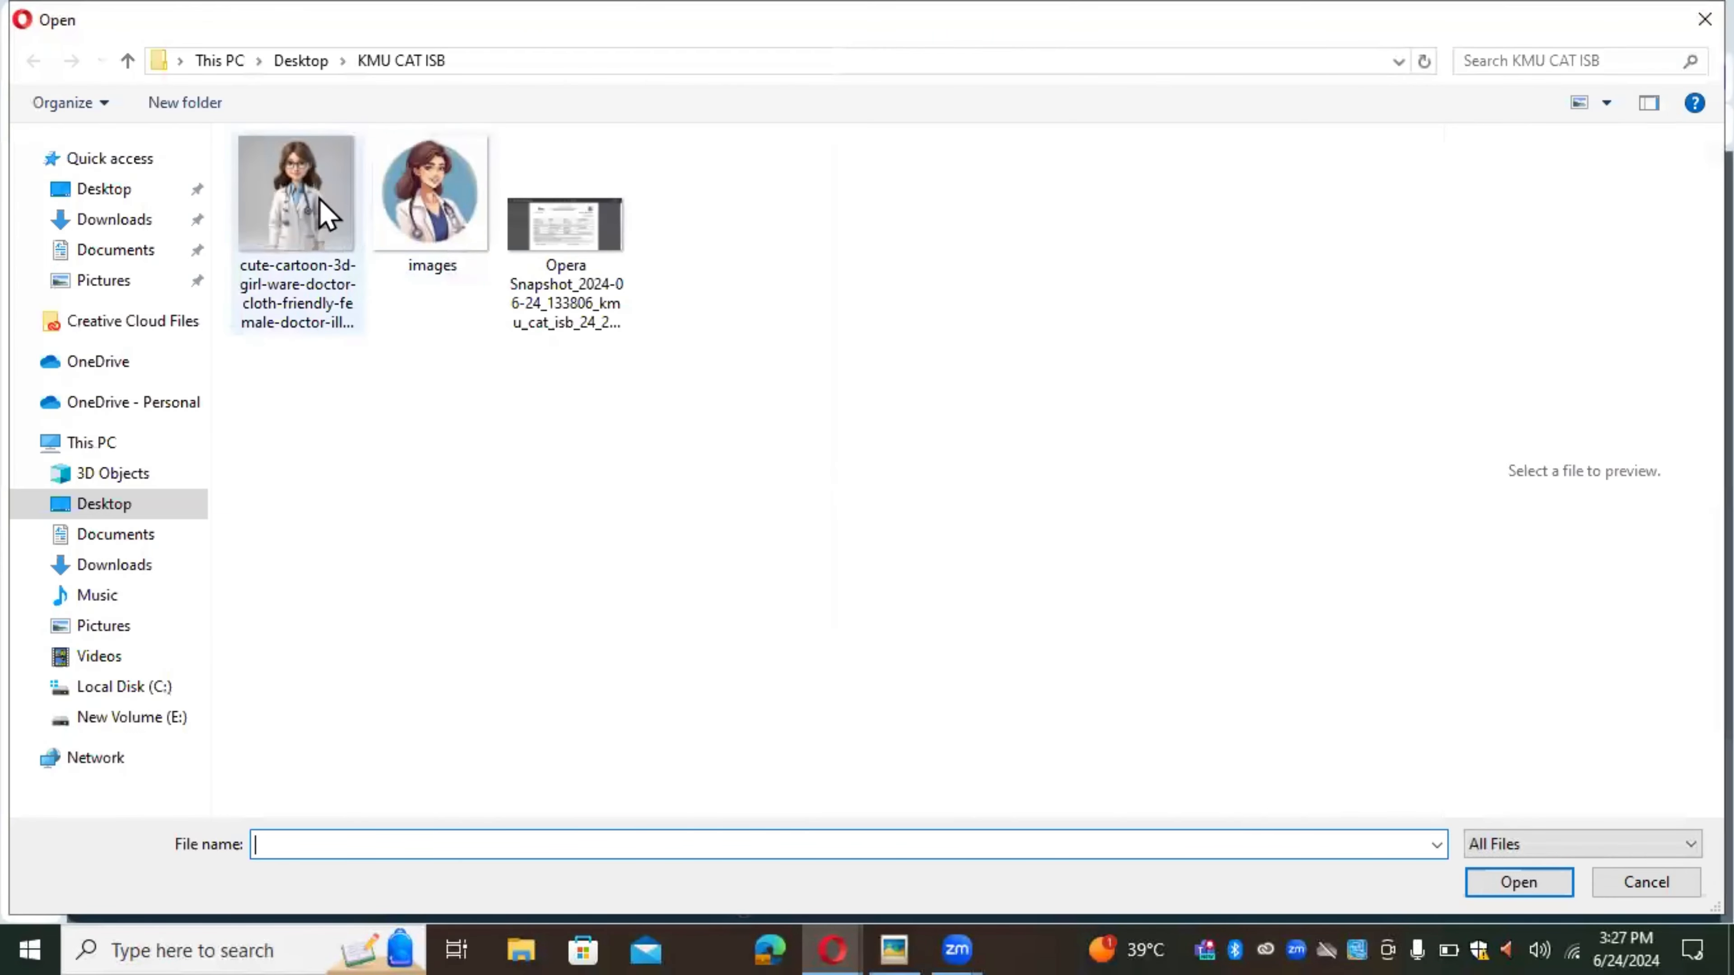
double_click(327, 216)
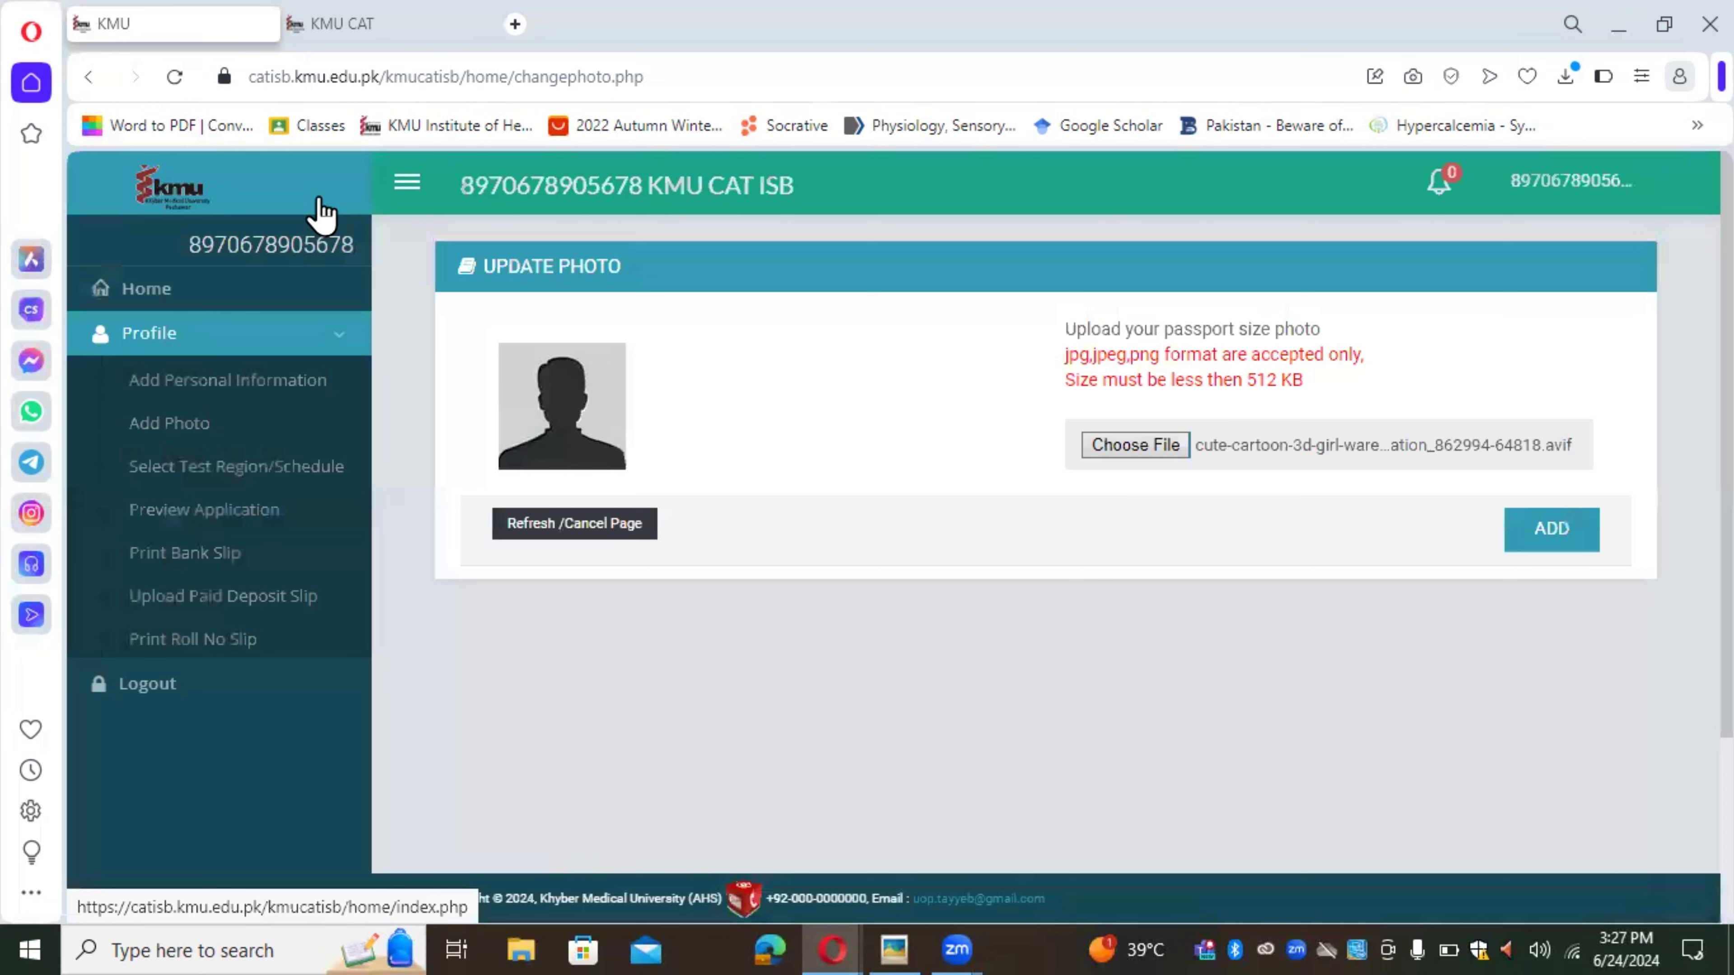
left_click(1521, 534)
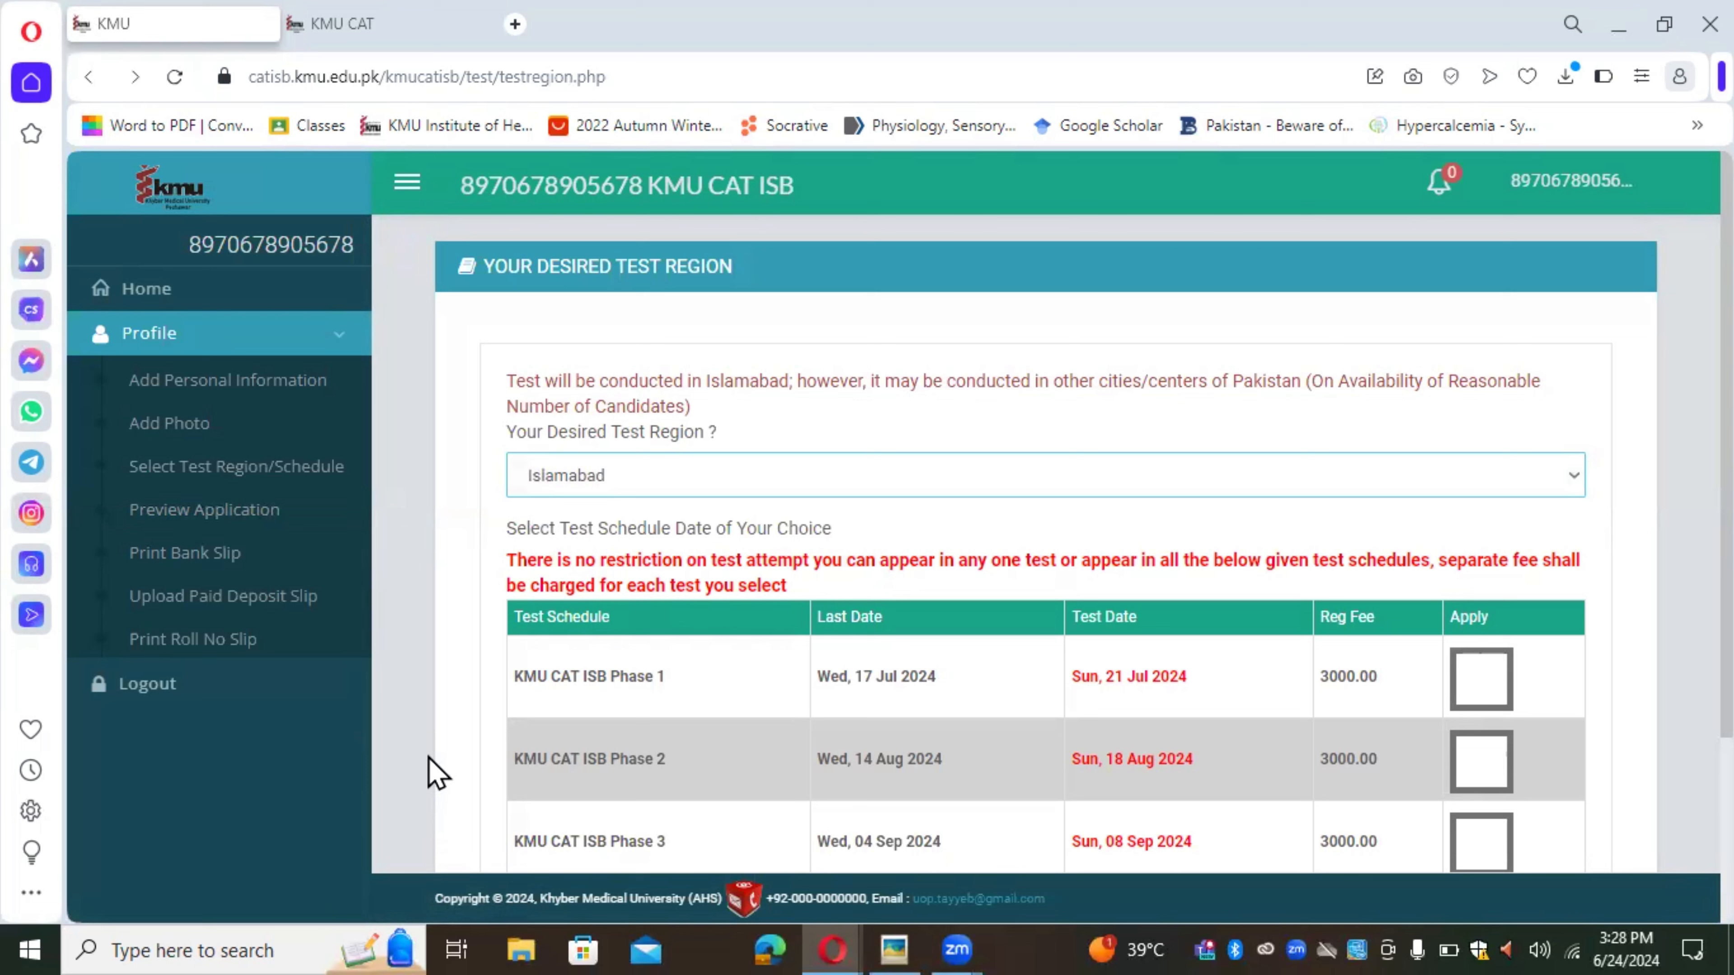
Step: Keep Islamabad as test region, apply for KMU CAT ISB Phase 1, and save
left_click(798, 478)
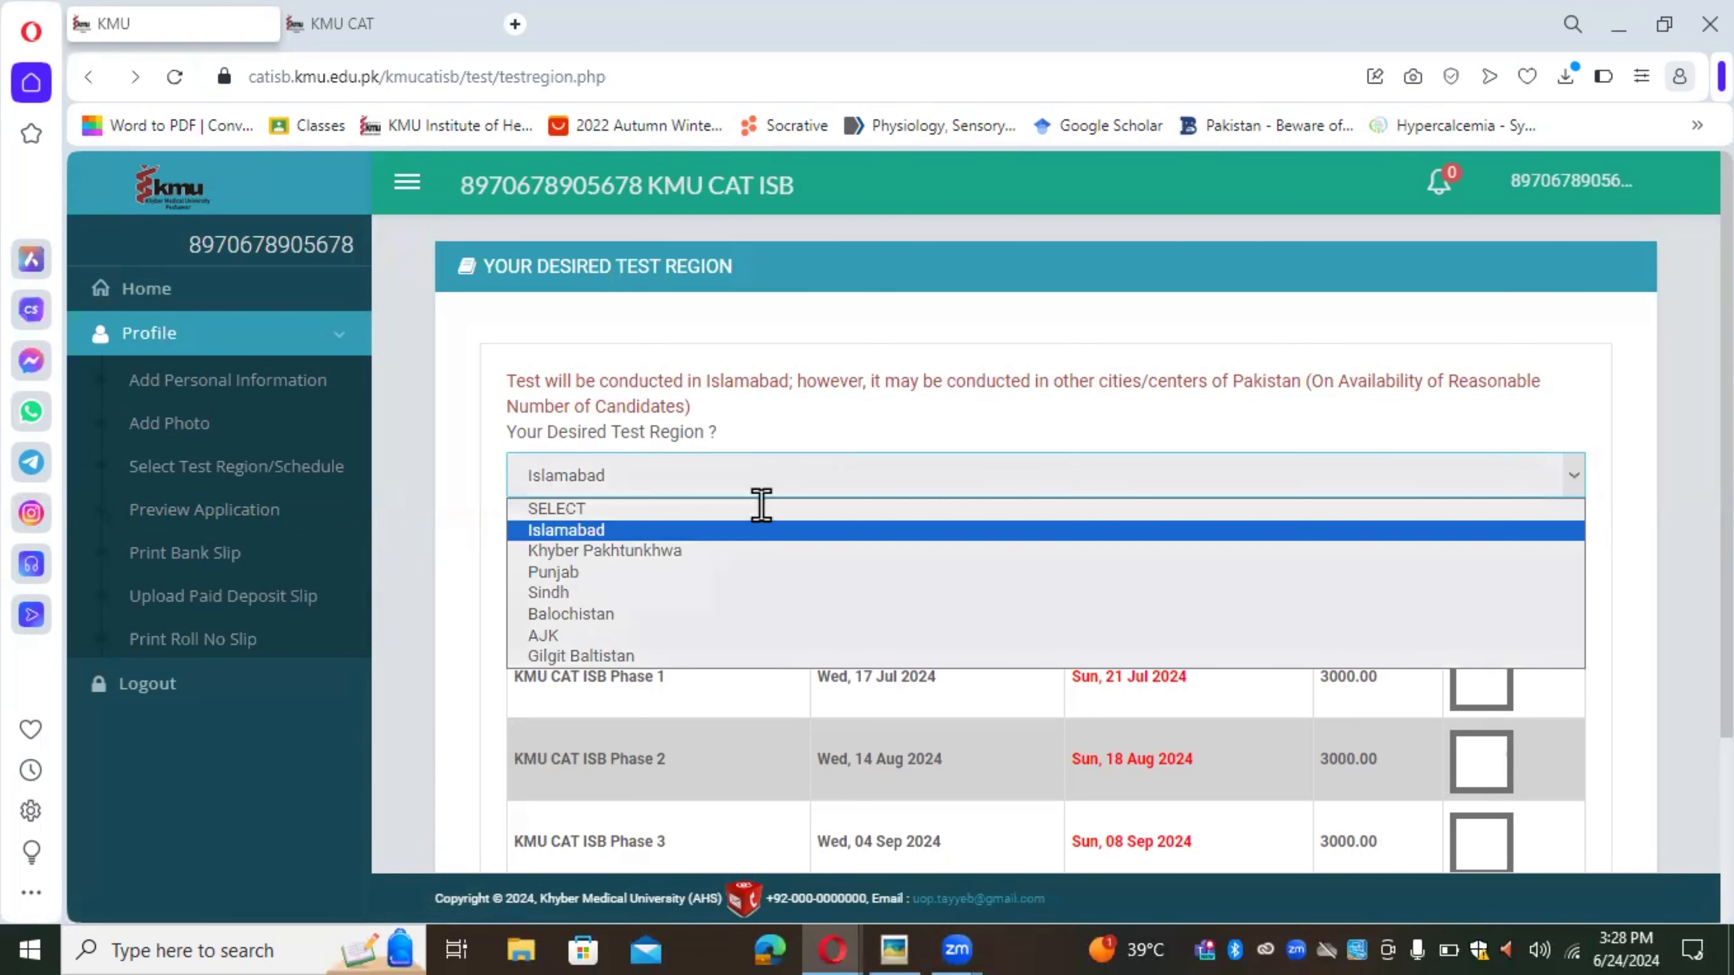
left_click(751, 530)
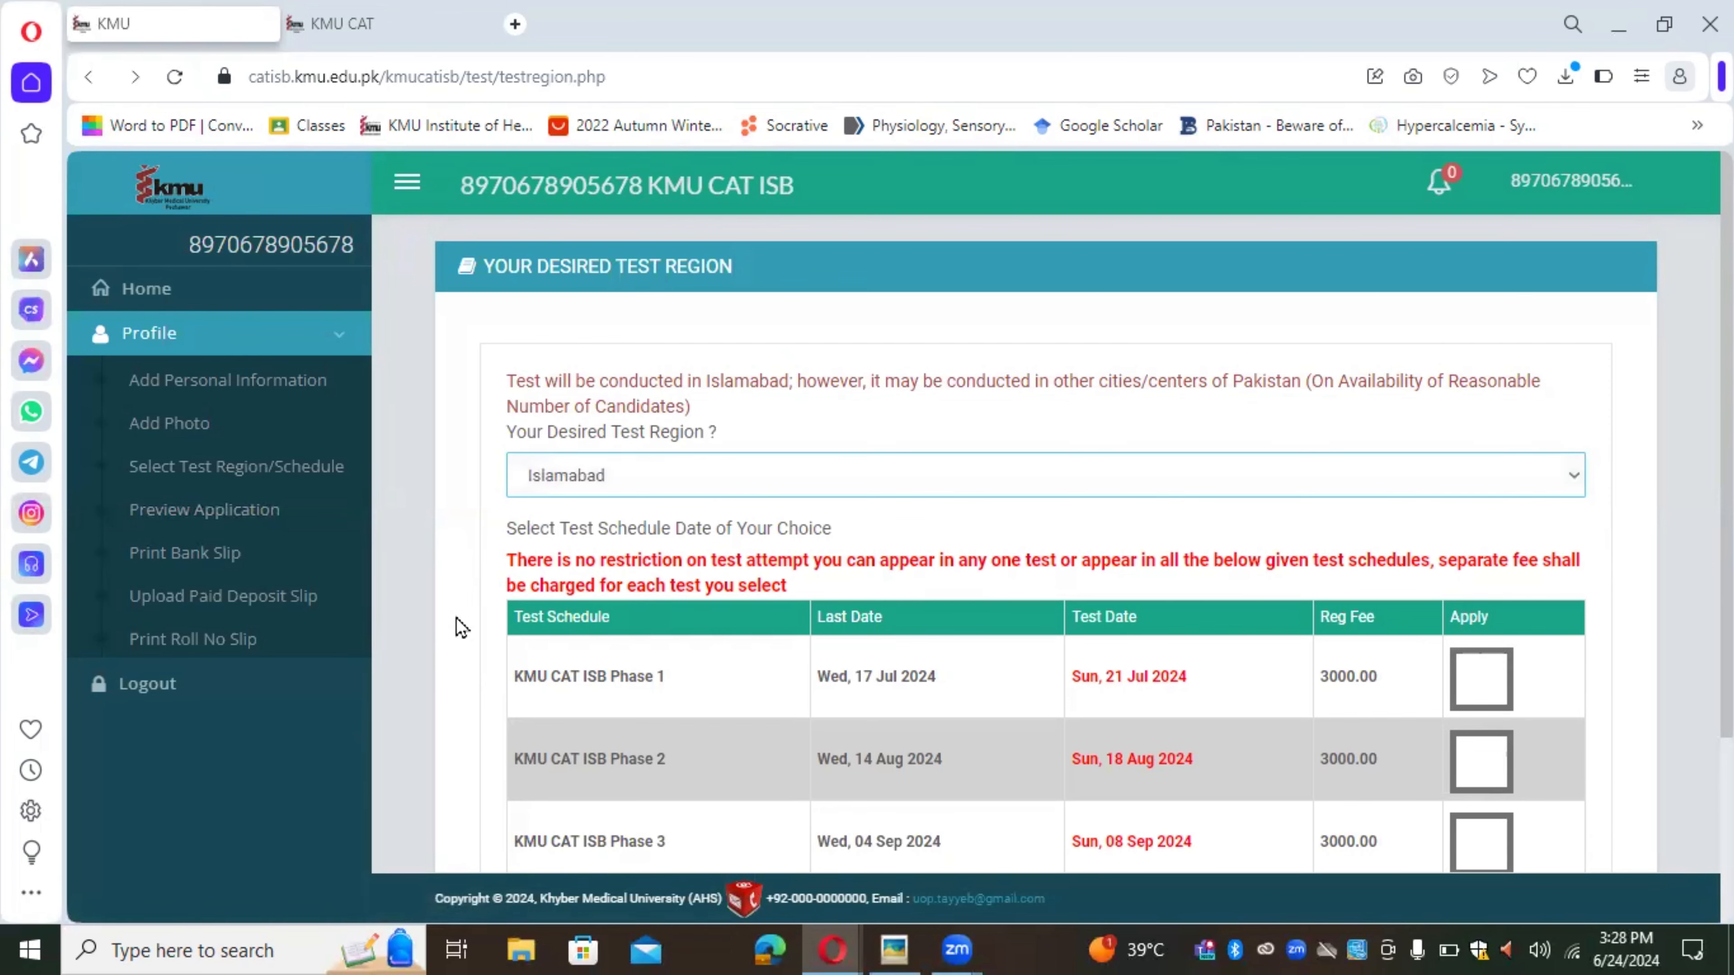
scroll(456, 618, "down", 2)
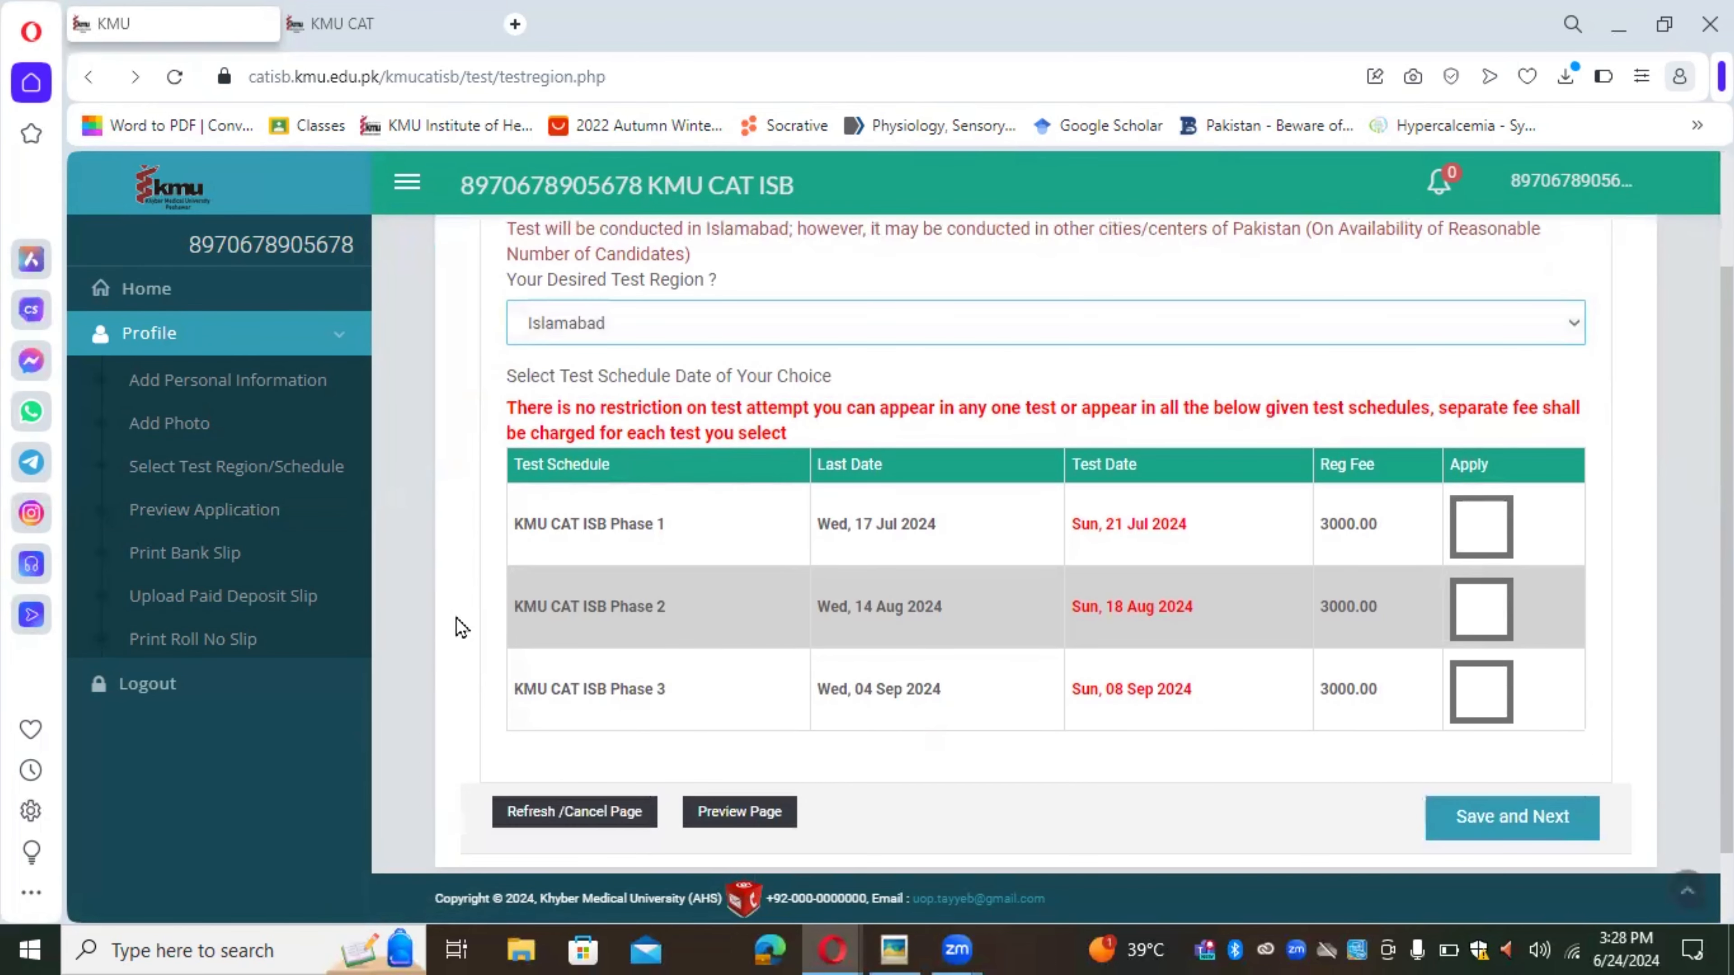
scroll(457, 618, "down", 1)
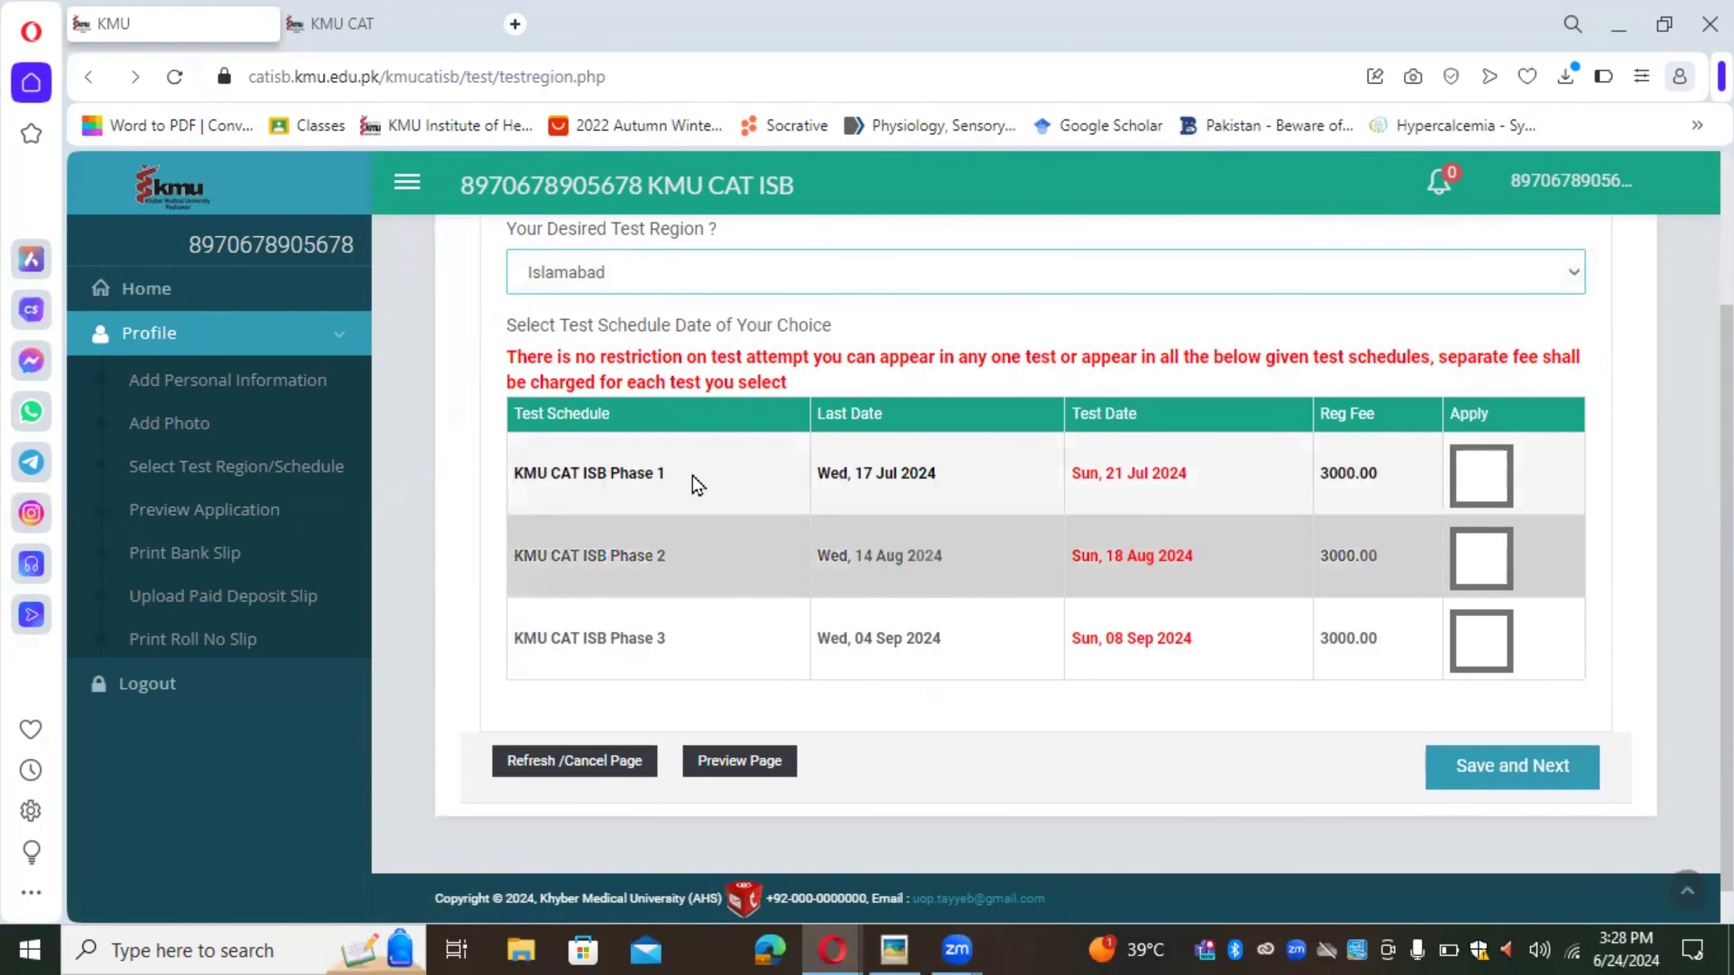
left_click(1486, 493)
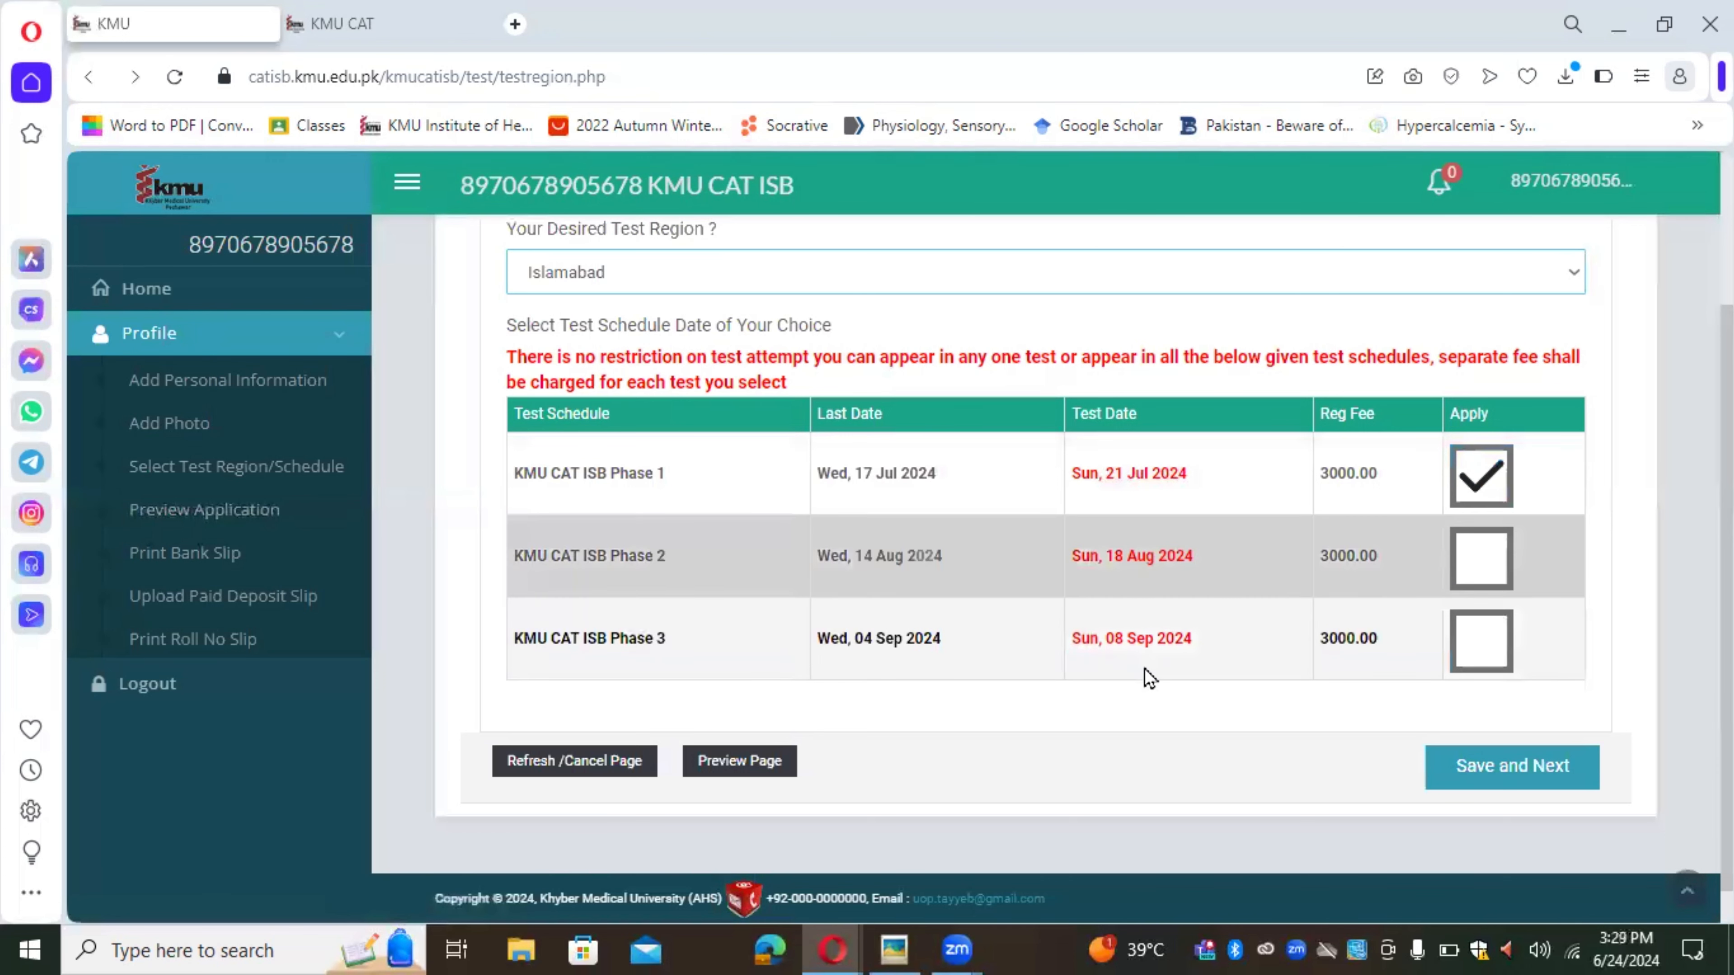
left_click(1493, 767)
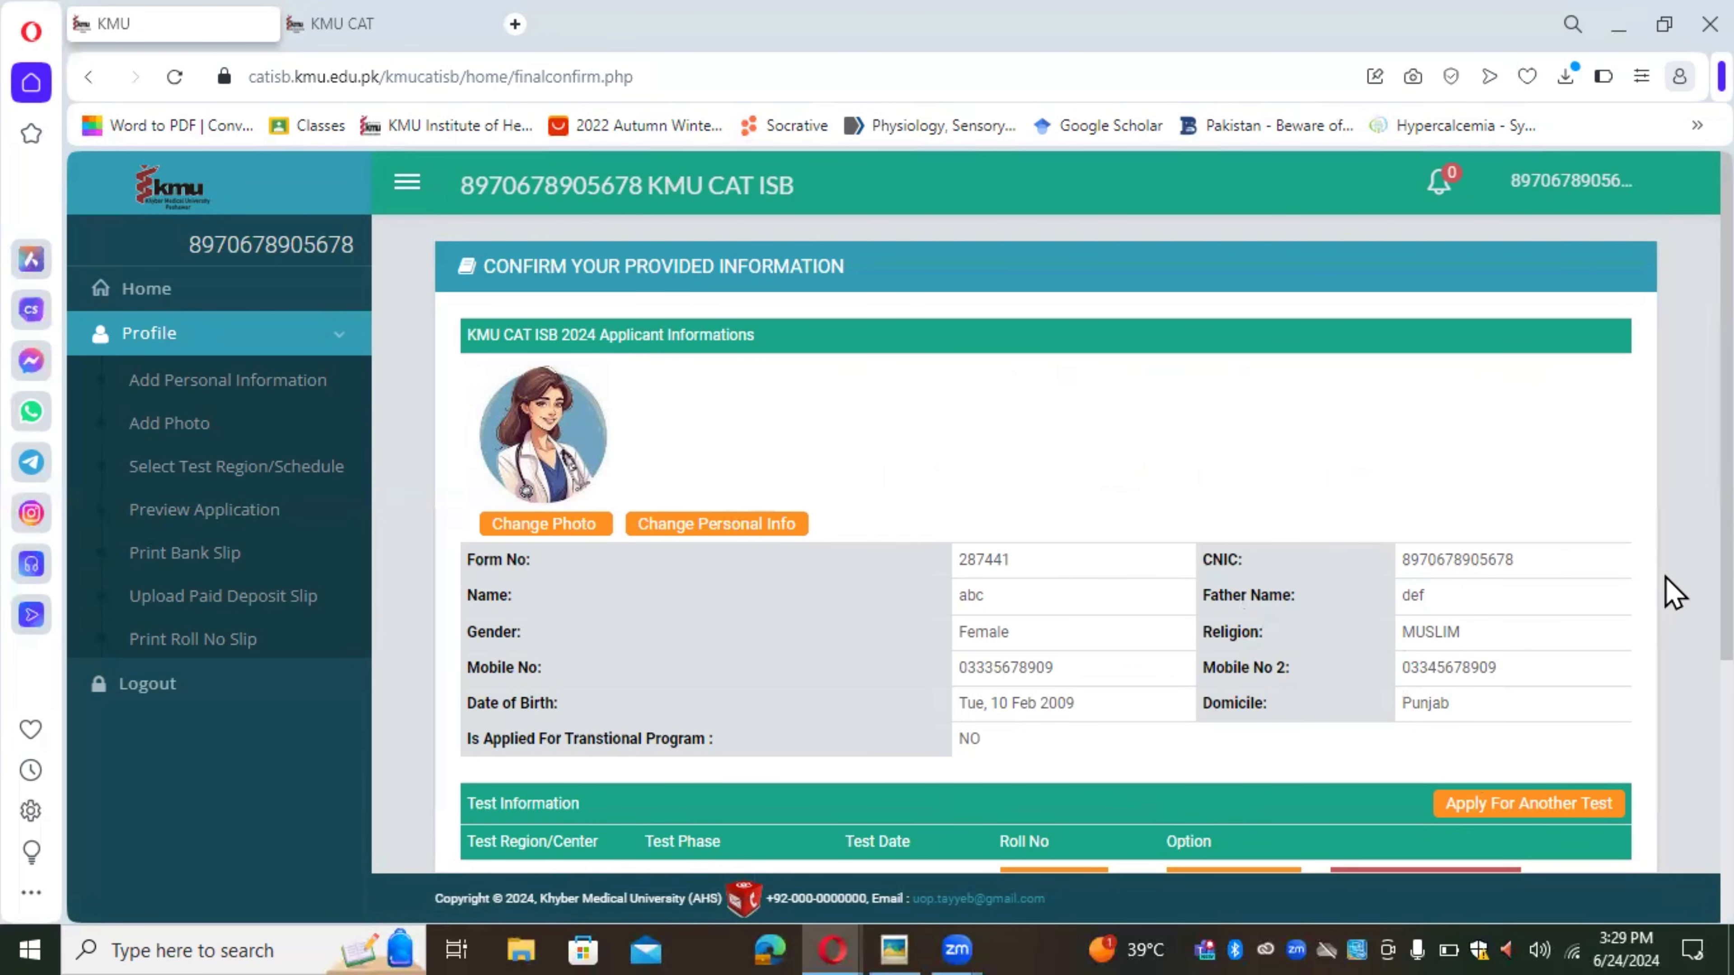
Step: Review the confirmation page and submit the application to get the bank deposit slip
scroll(1673, 593, "down", 3)
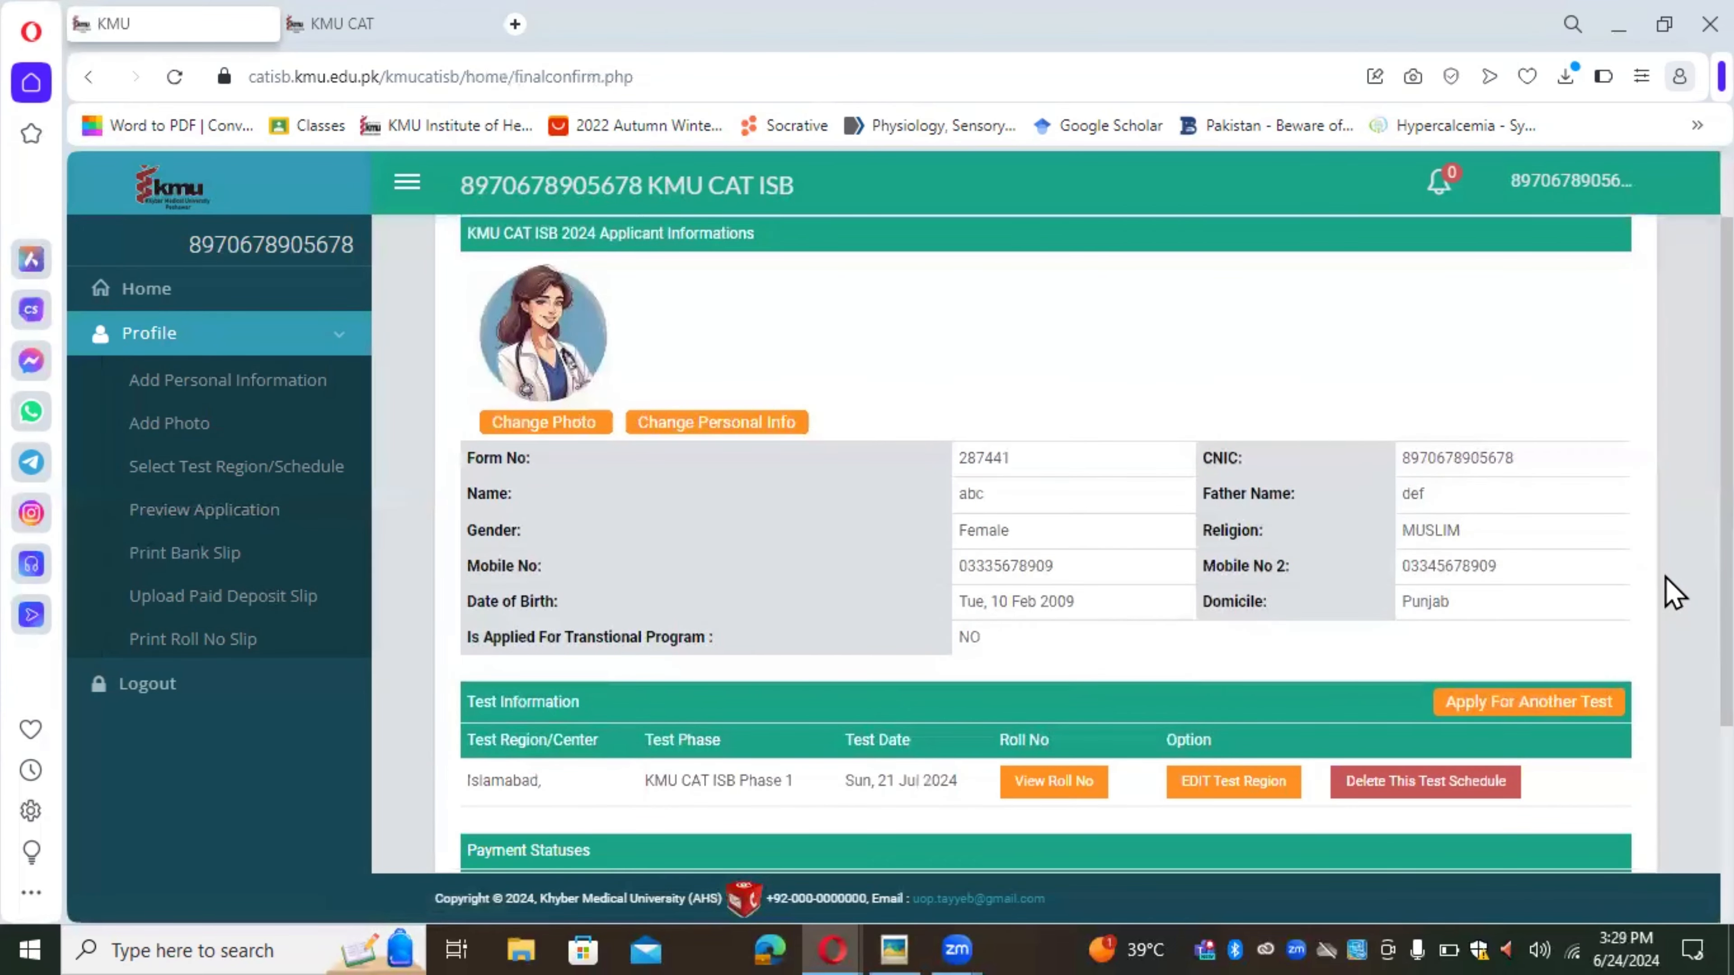
scroll(1673, 593, "down", 2)
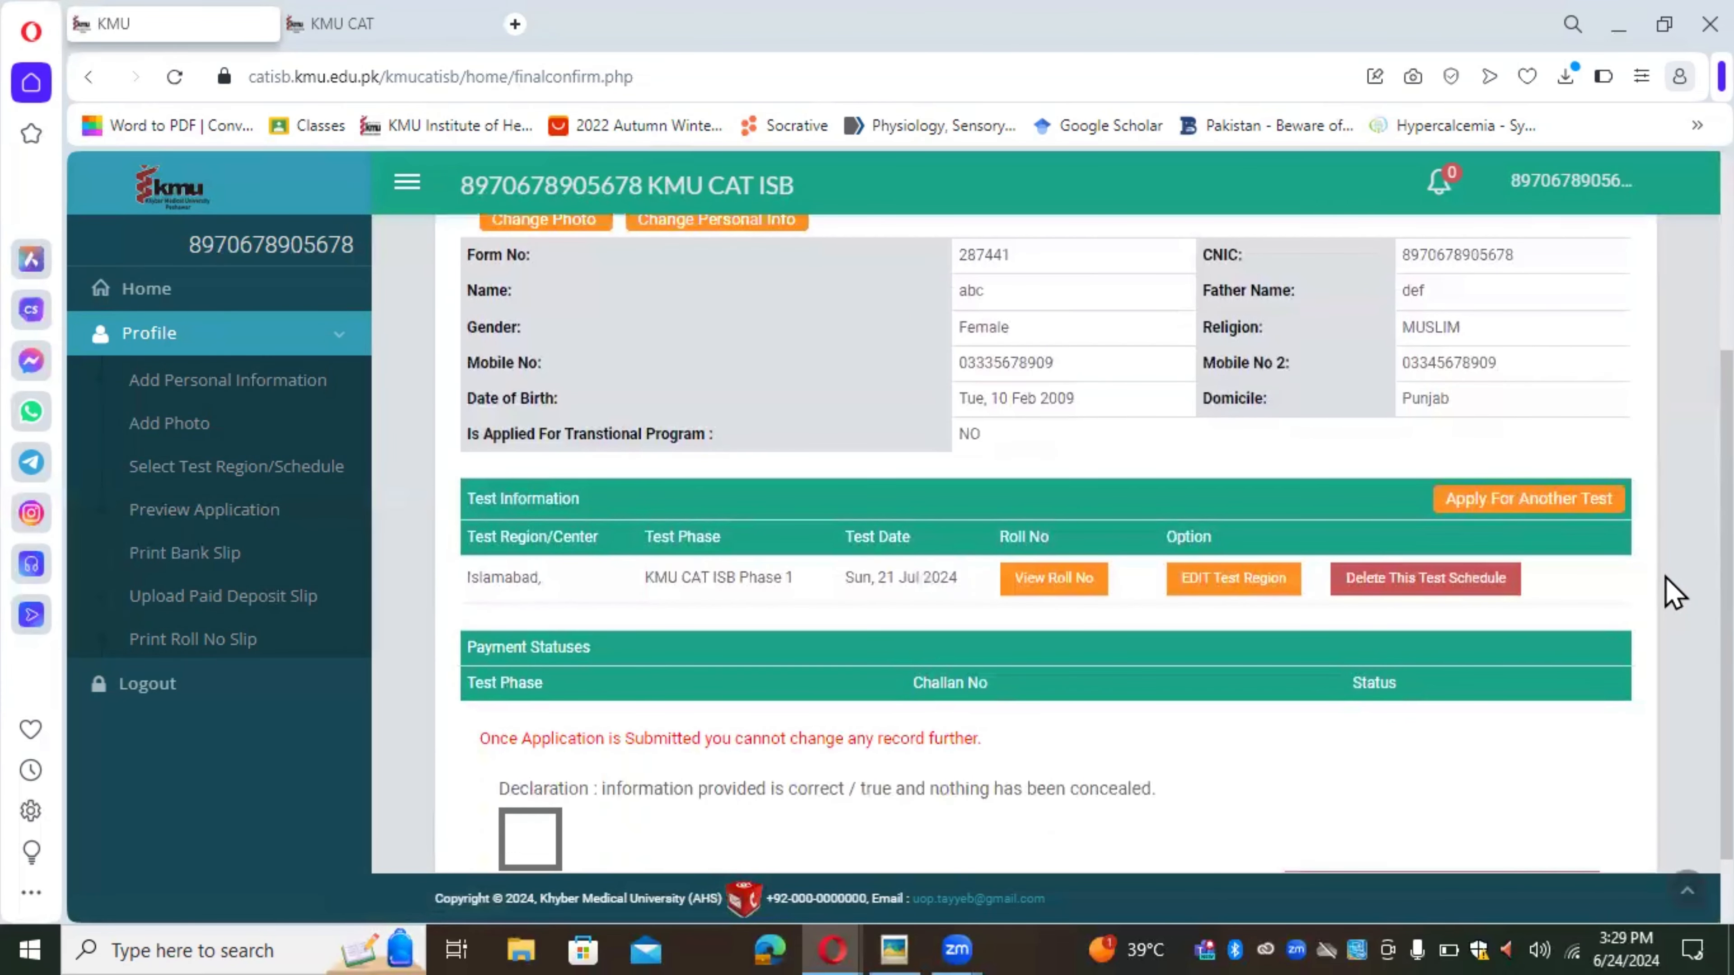
scroll(1672, 593, "down", 1)
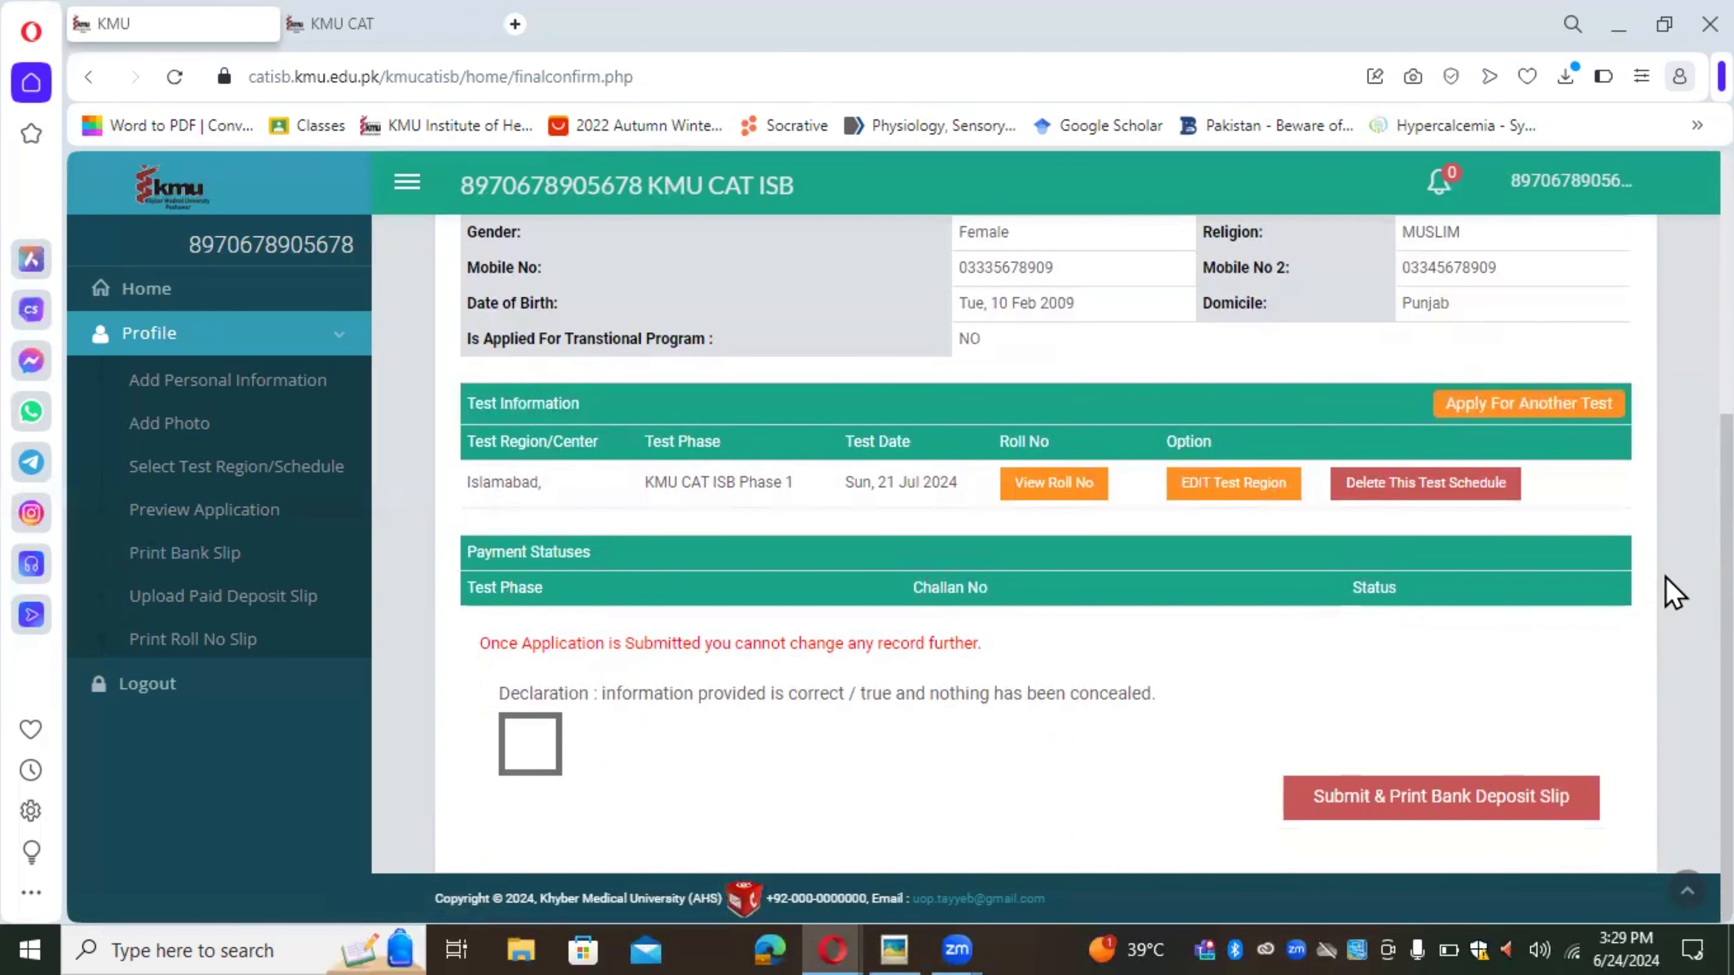
scroll(1673, 593, "up", 3)
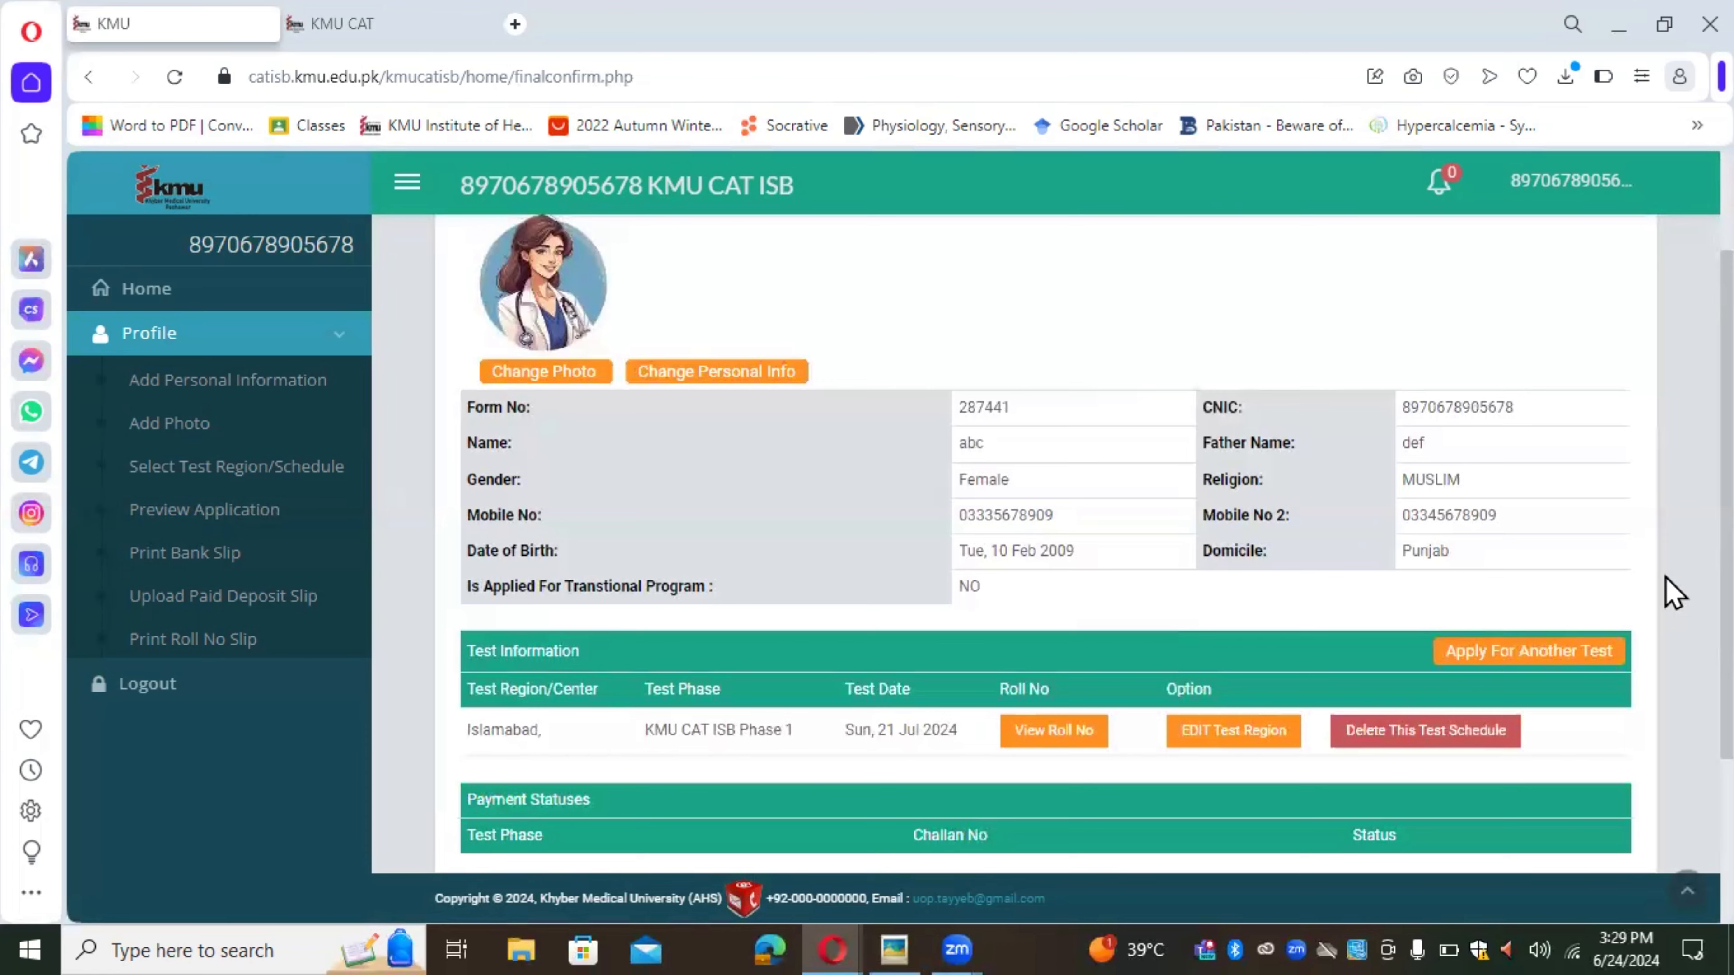
scroll(1673, 593, "down", 3)
scroll(1675, 593, "up", 4)
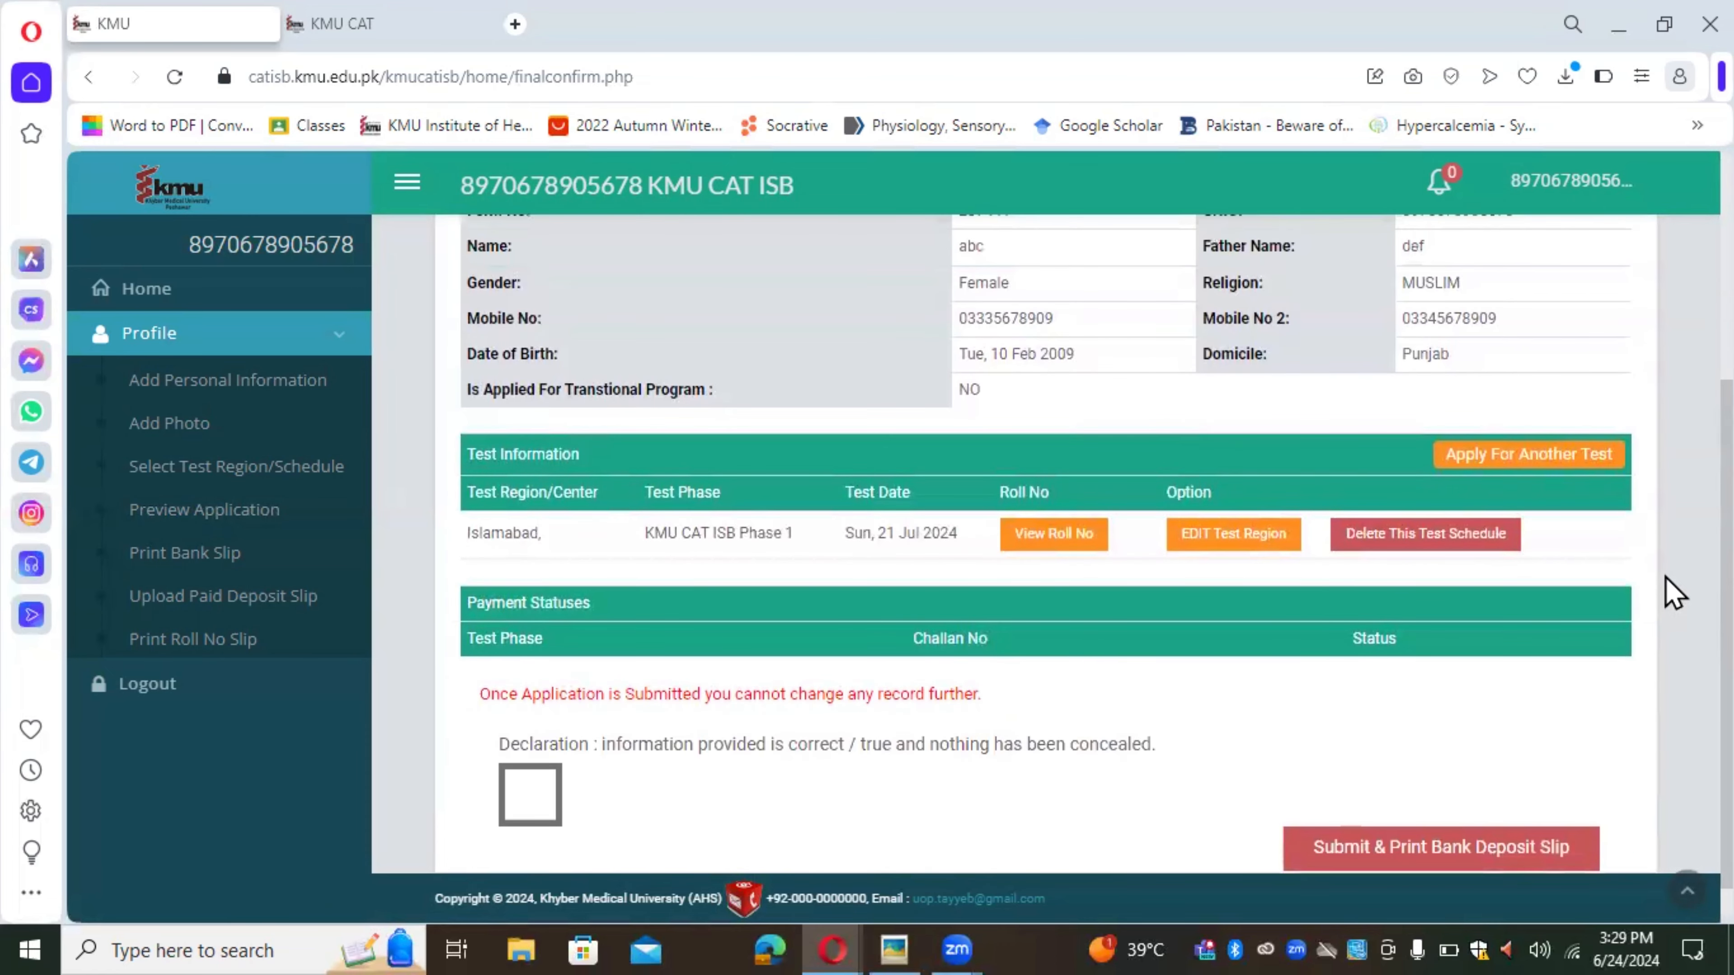
scroll(1674, 593, "down", 3)
scroll(1673, 593, "down", 1)
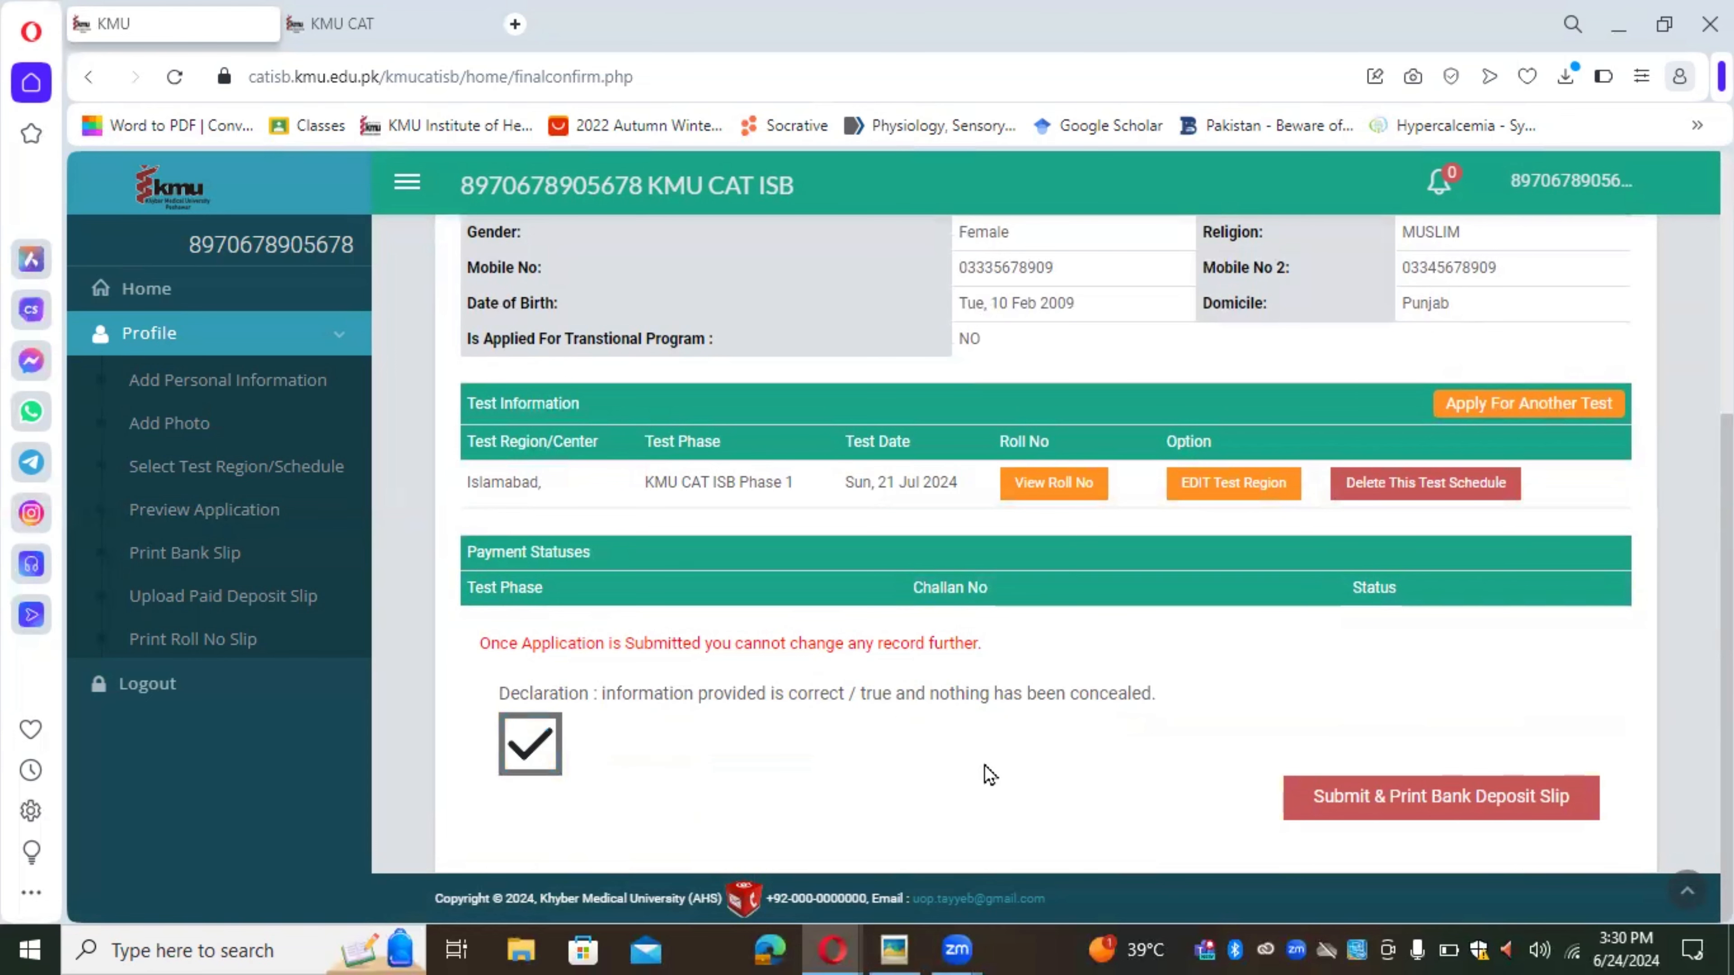
scroll(989, 774, "up", 5)
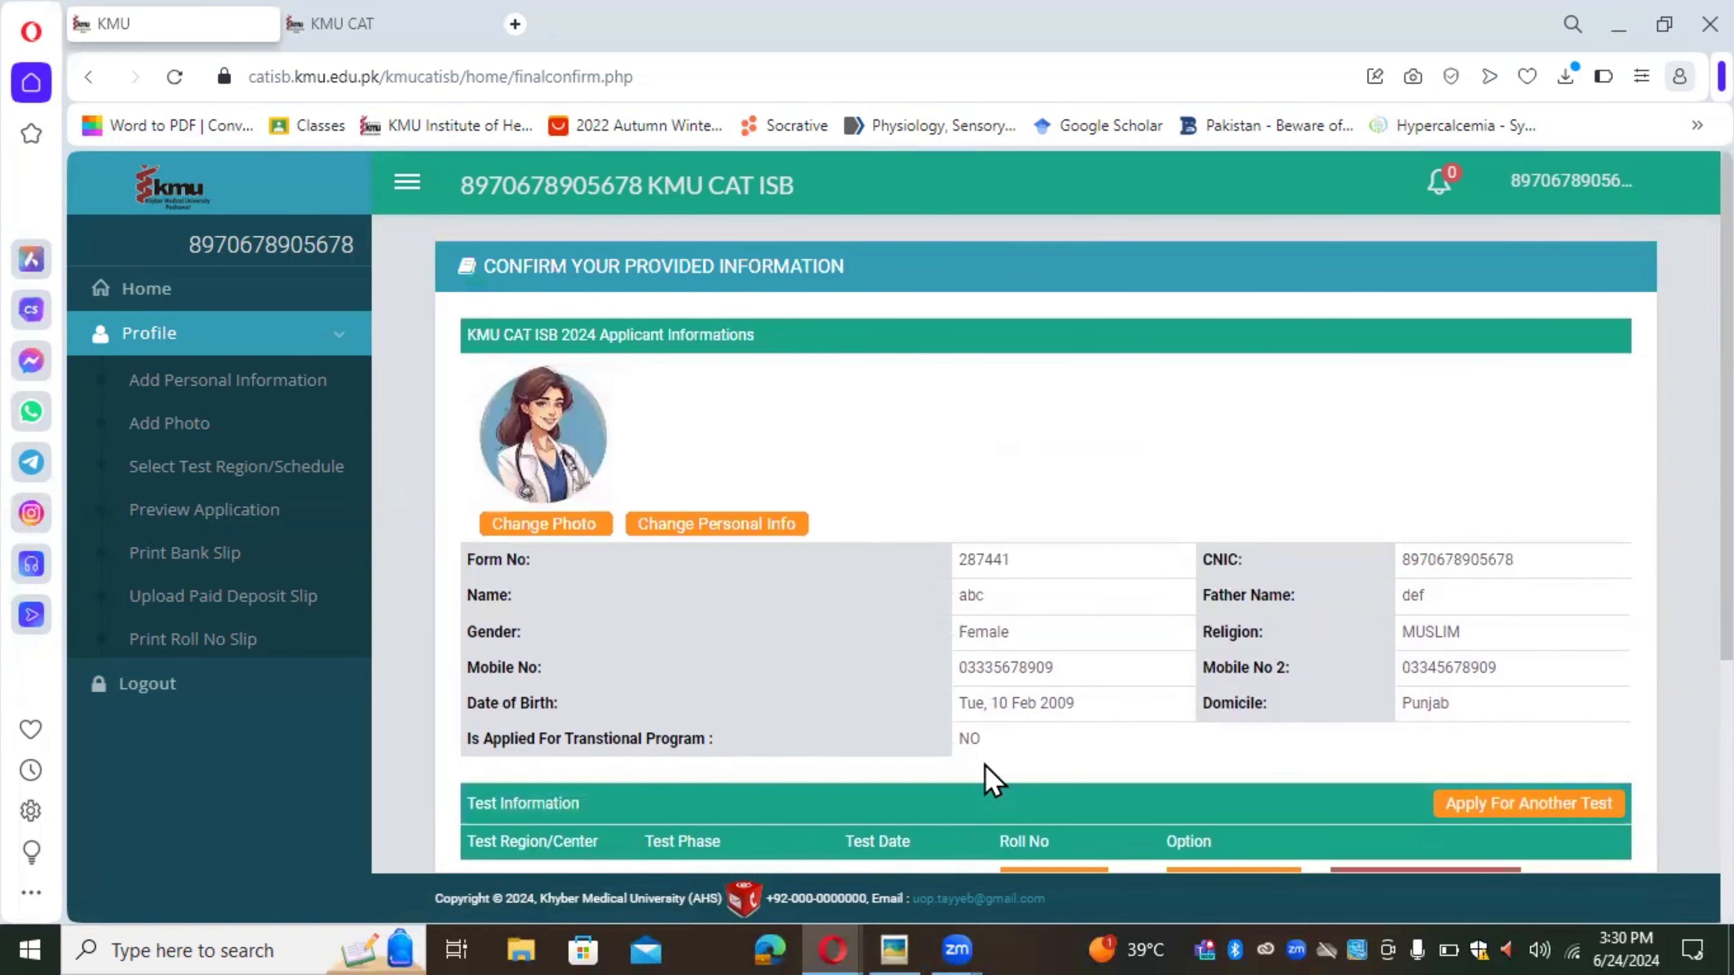
scroll(992, 779, "down", 5)
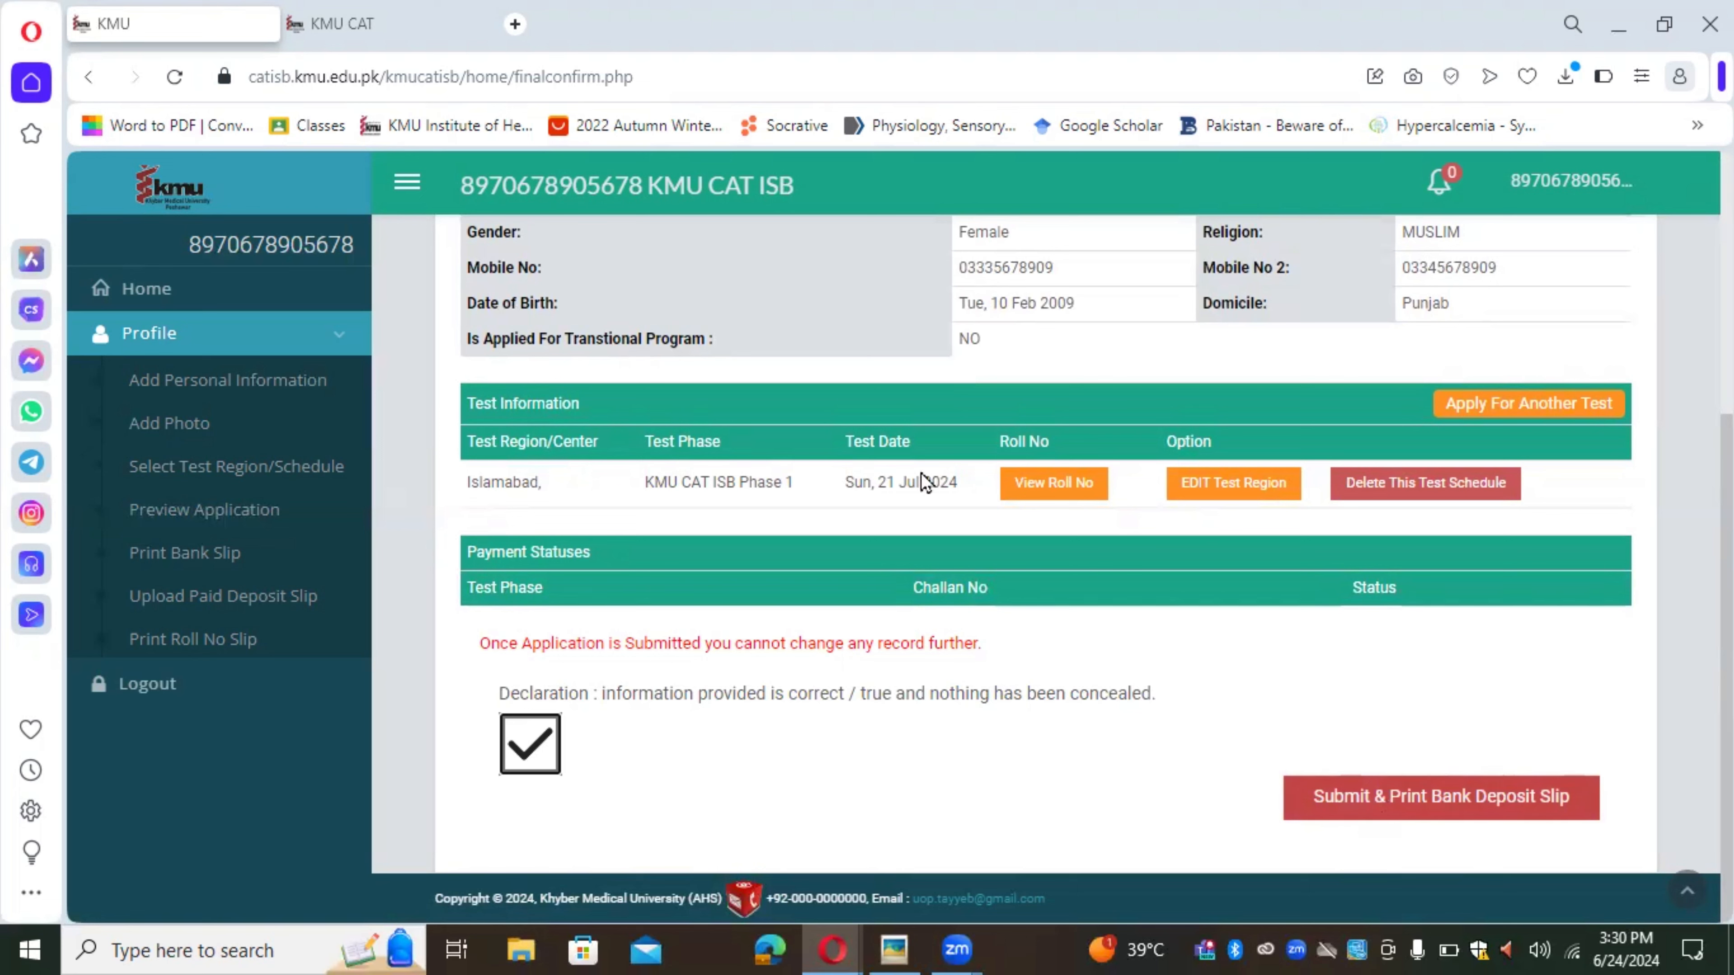
left_click(1428, 807)
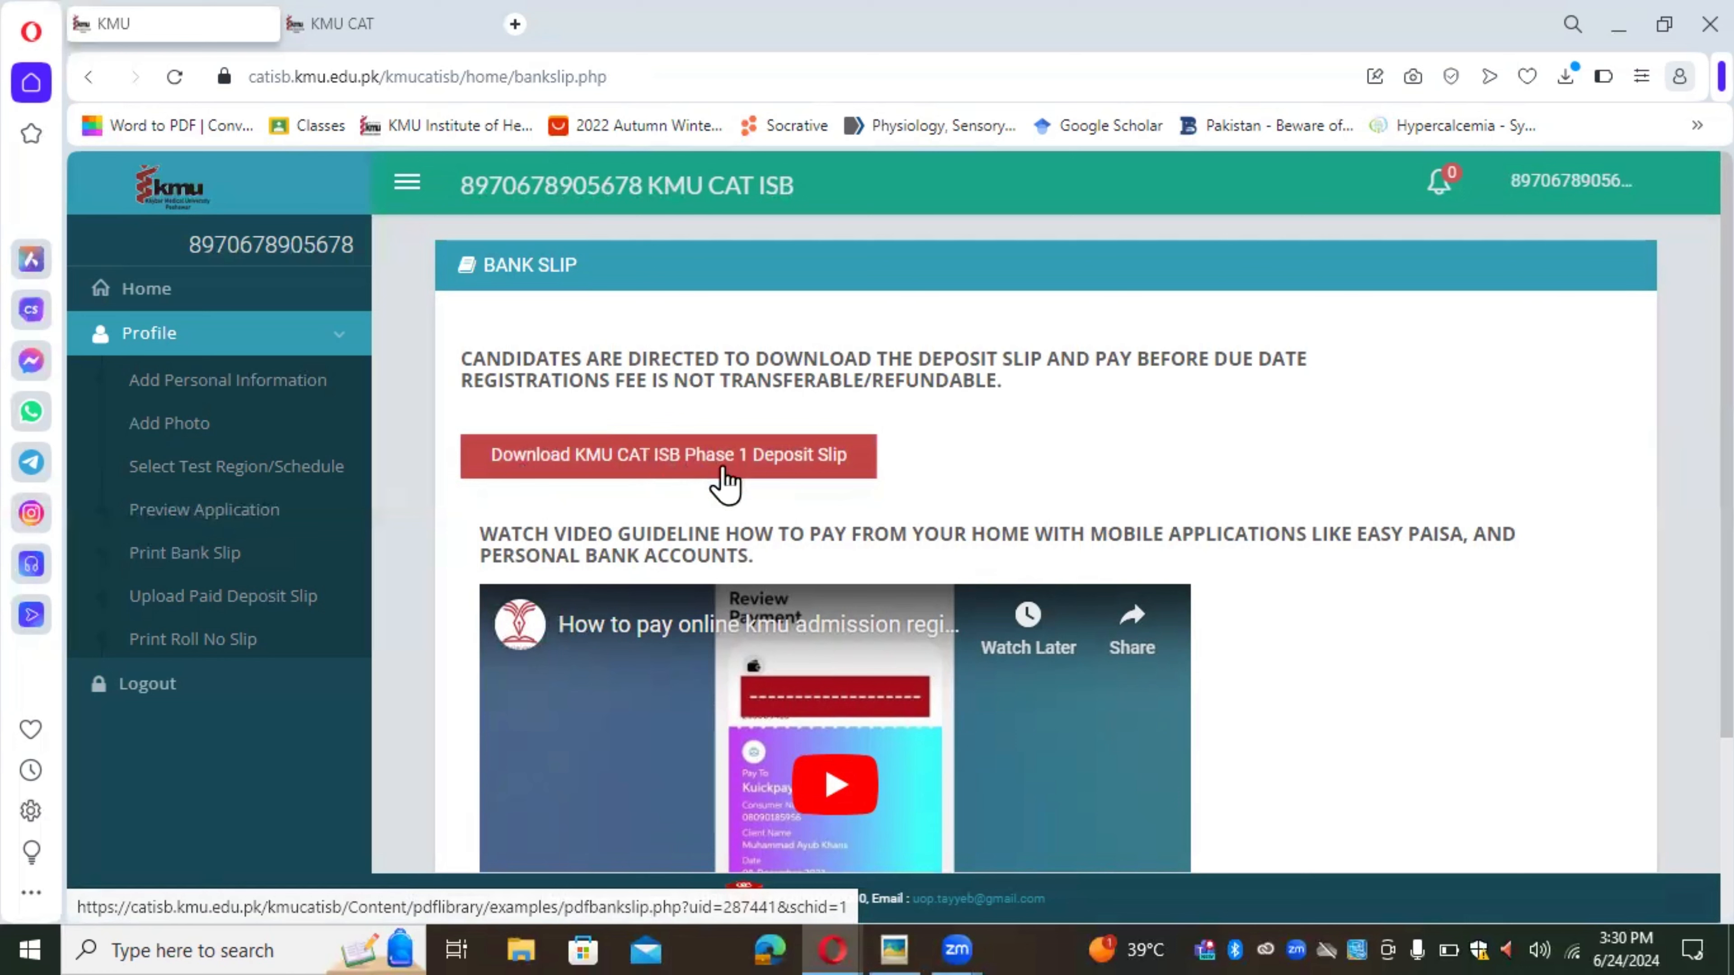
Step: Download the Phase 1 deposit slip PDF (3000.00 due 17 Jul 2024) and open it
left_click(708, 462)
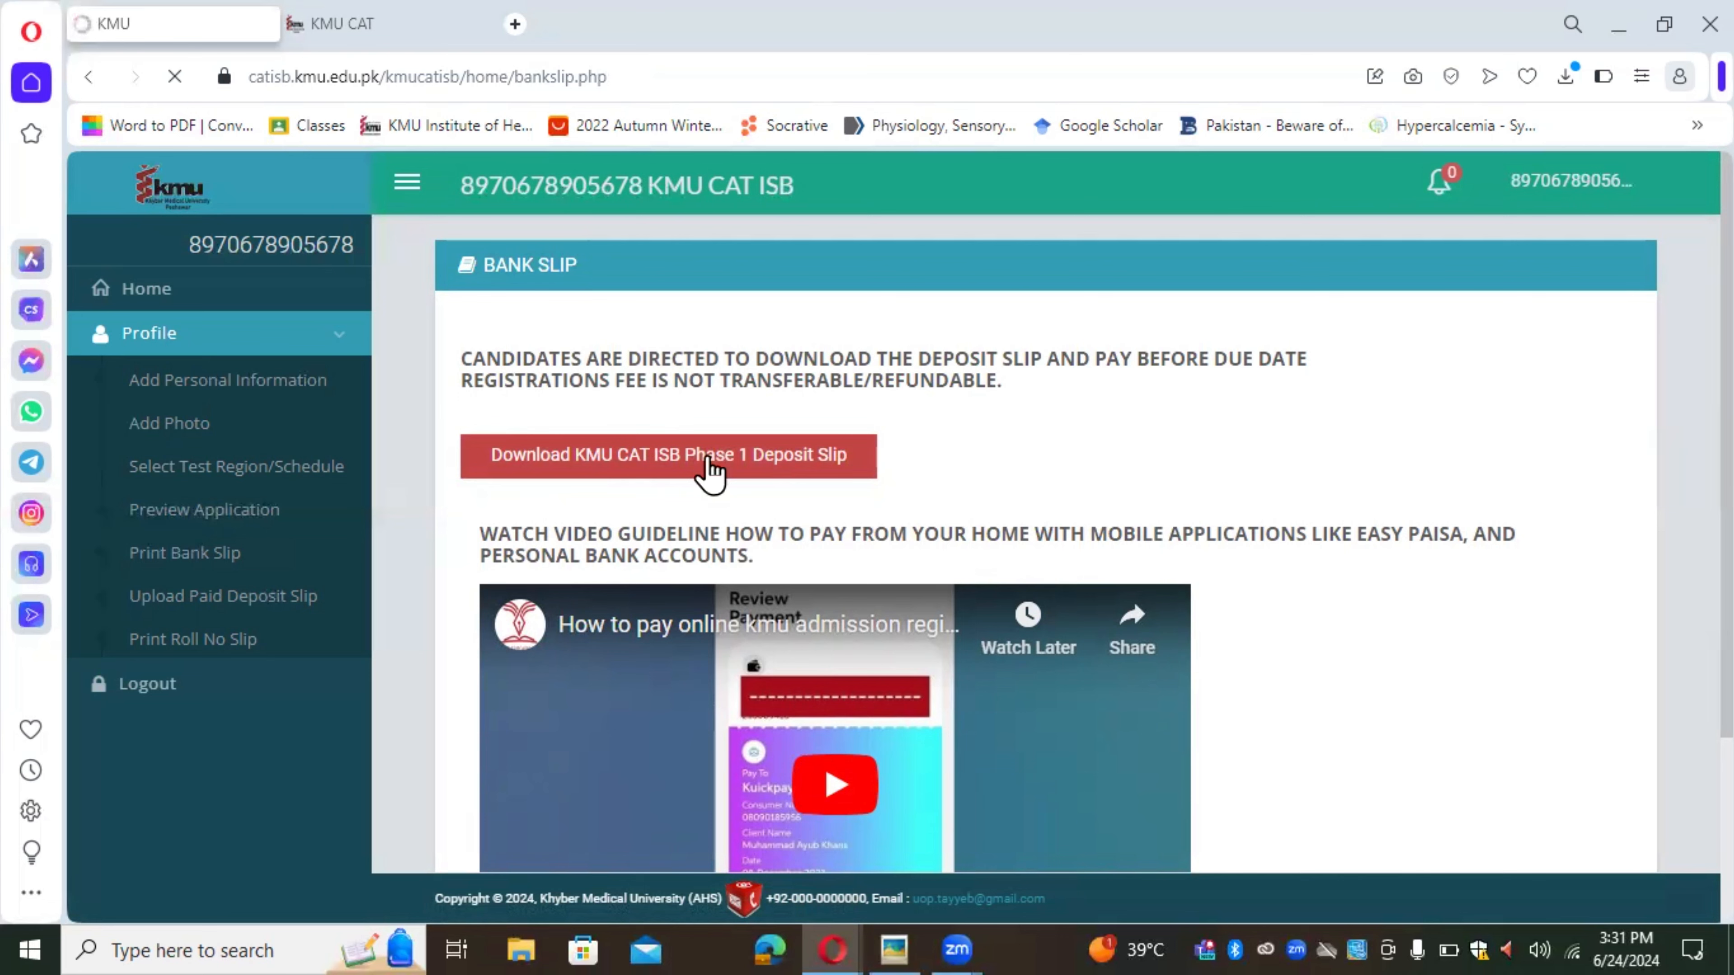
left_click(710, 473)
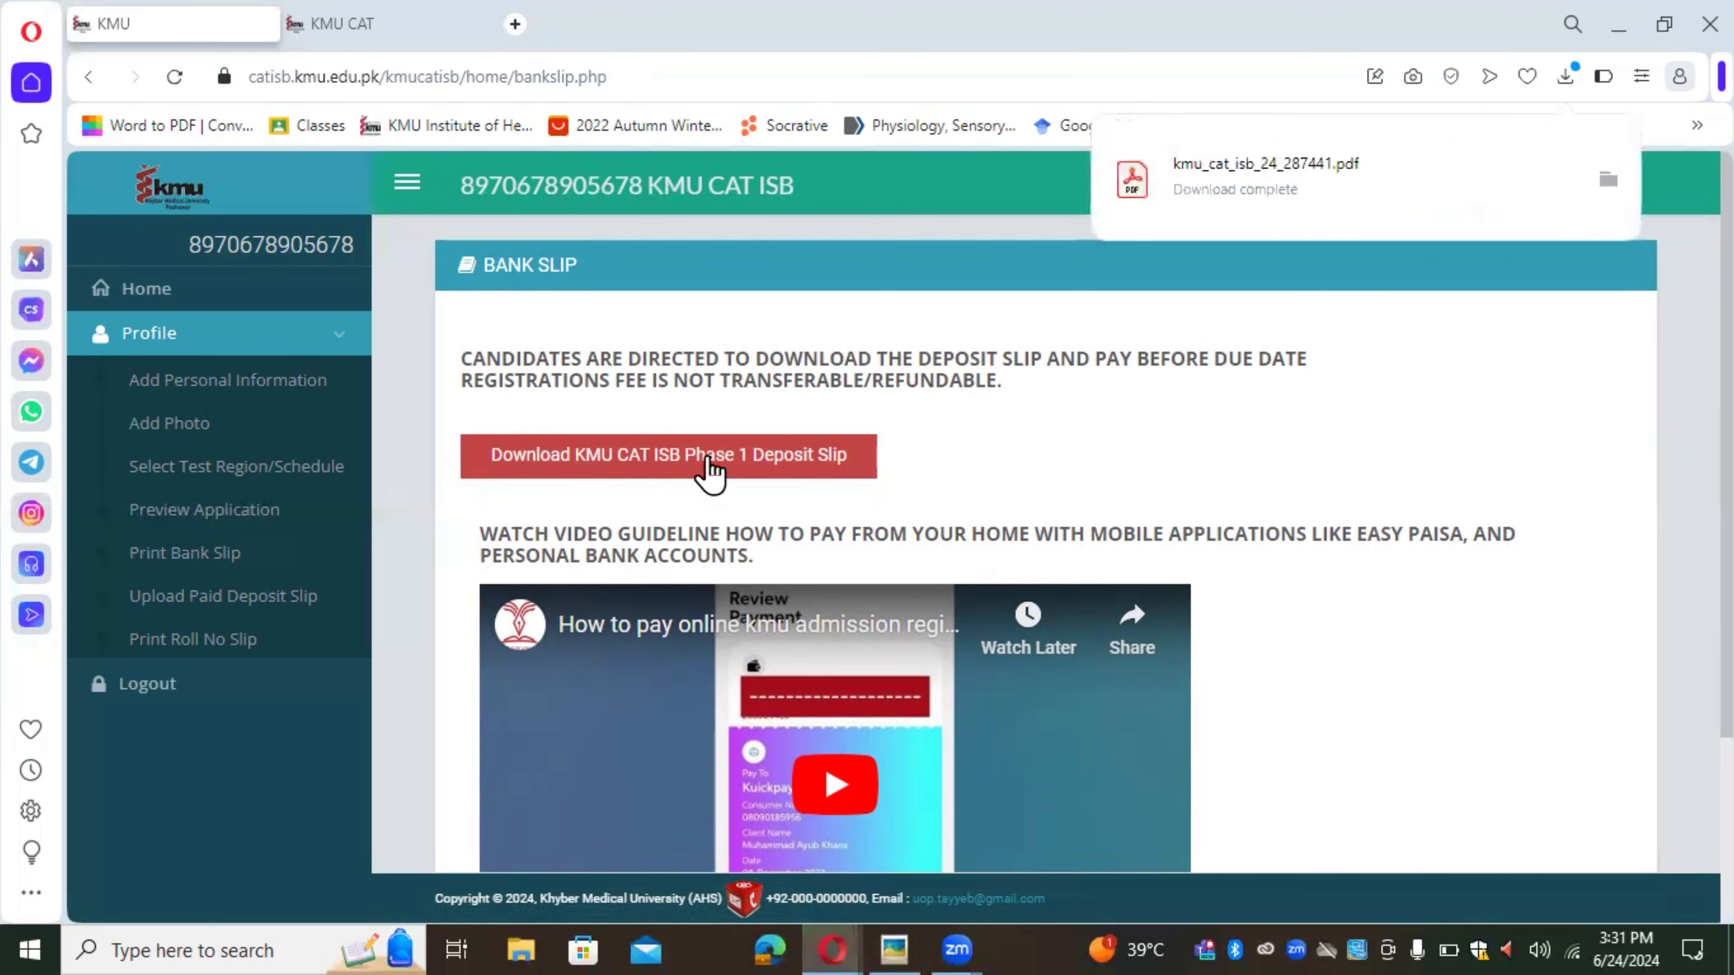
left_click(1295, 183)
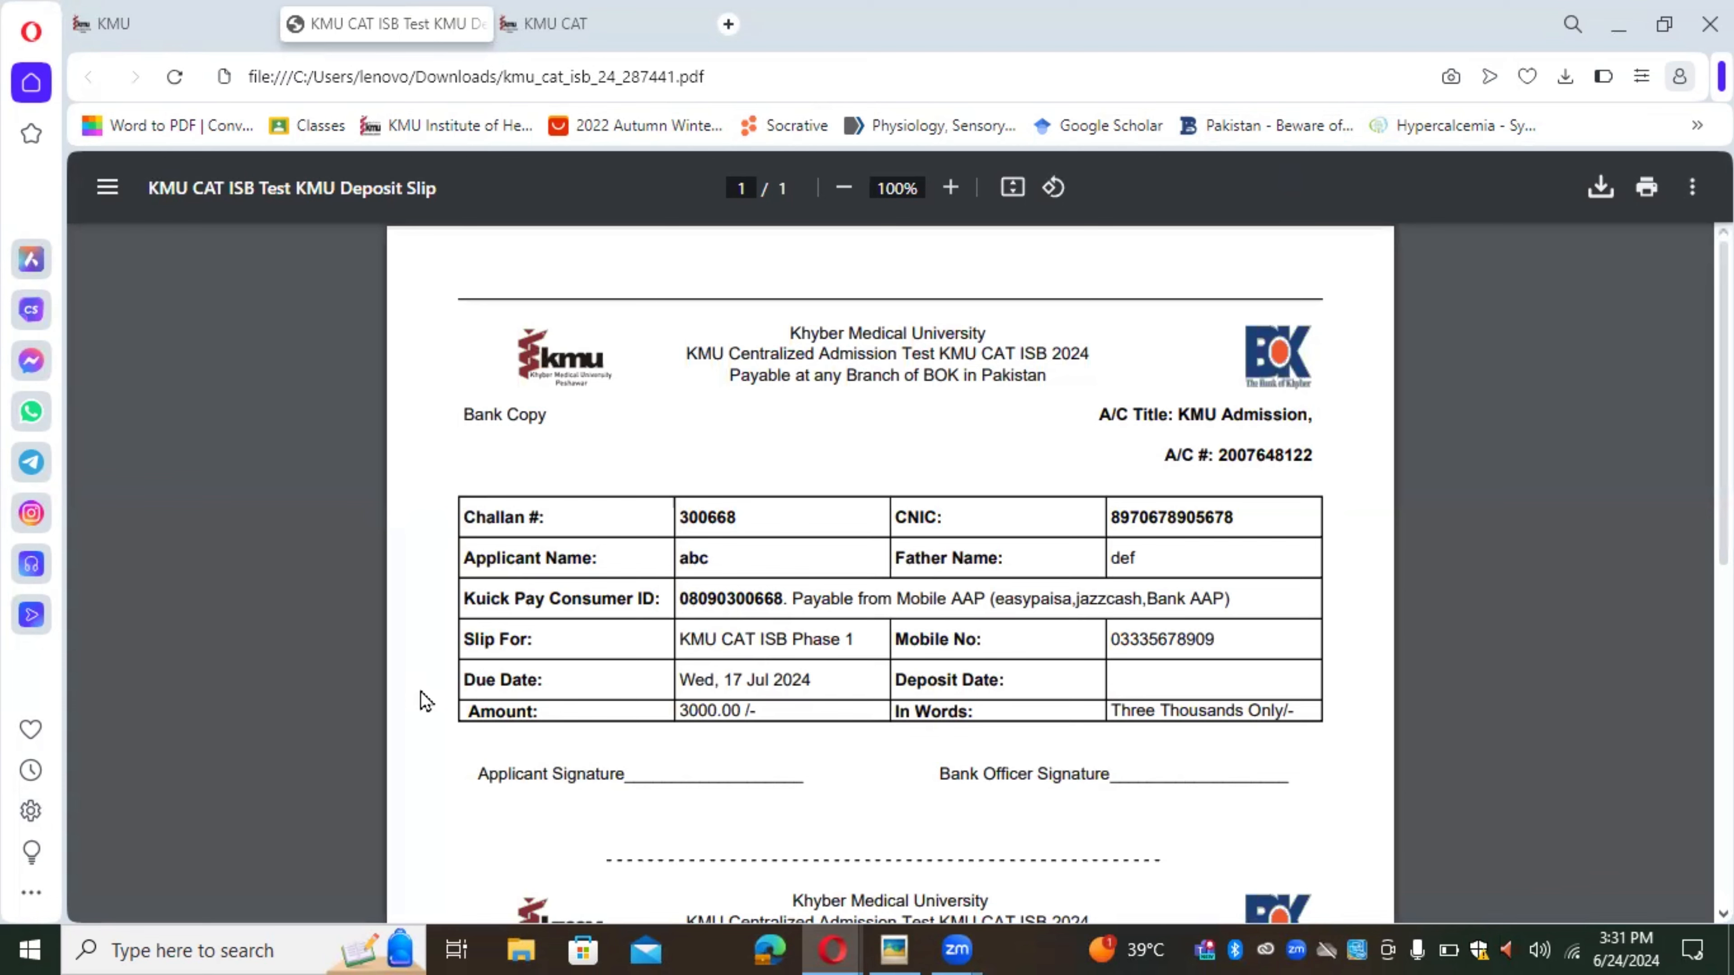
Step: Scroll through the deposit slip, select its Kuick Pay consumer ID, then return to the KMU portal
scroll(425, 700, "down", 7)
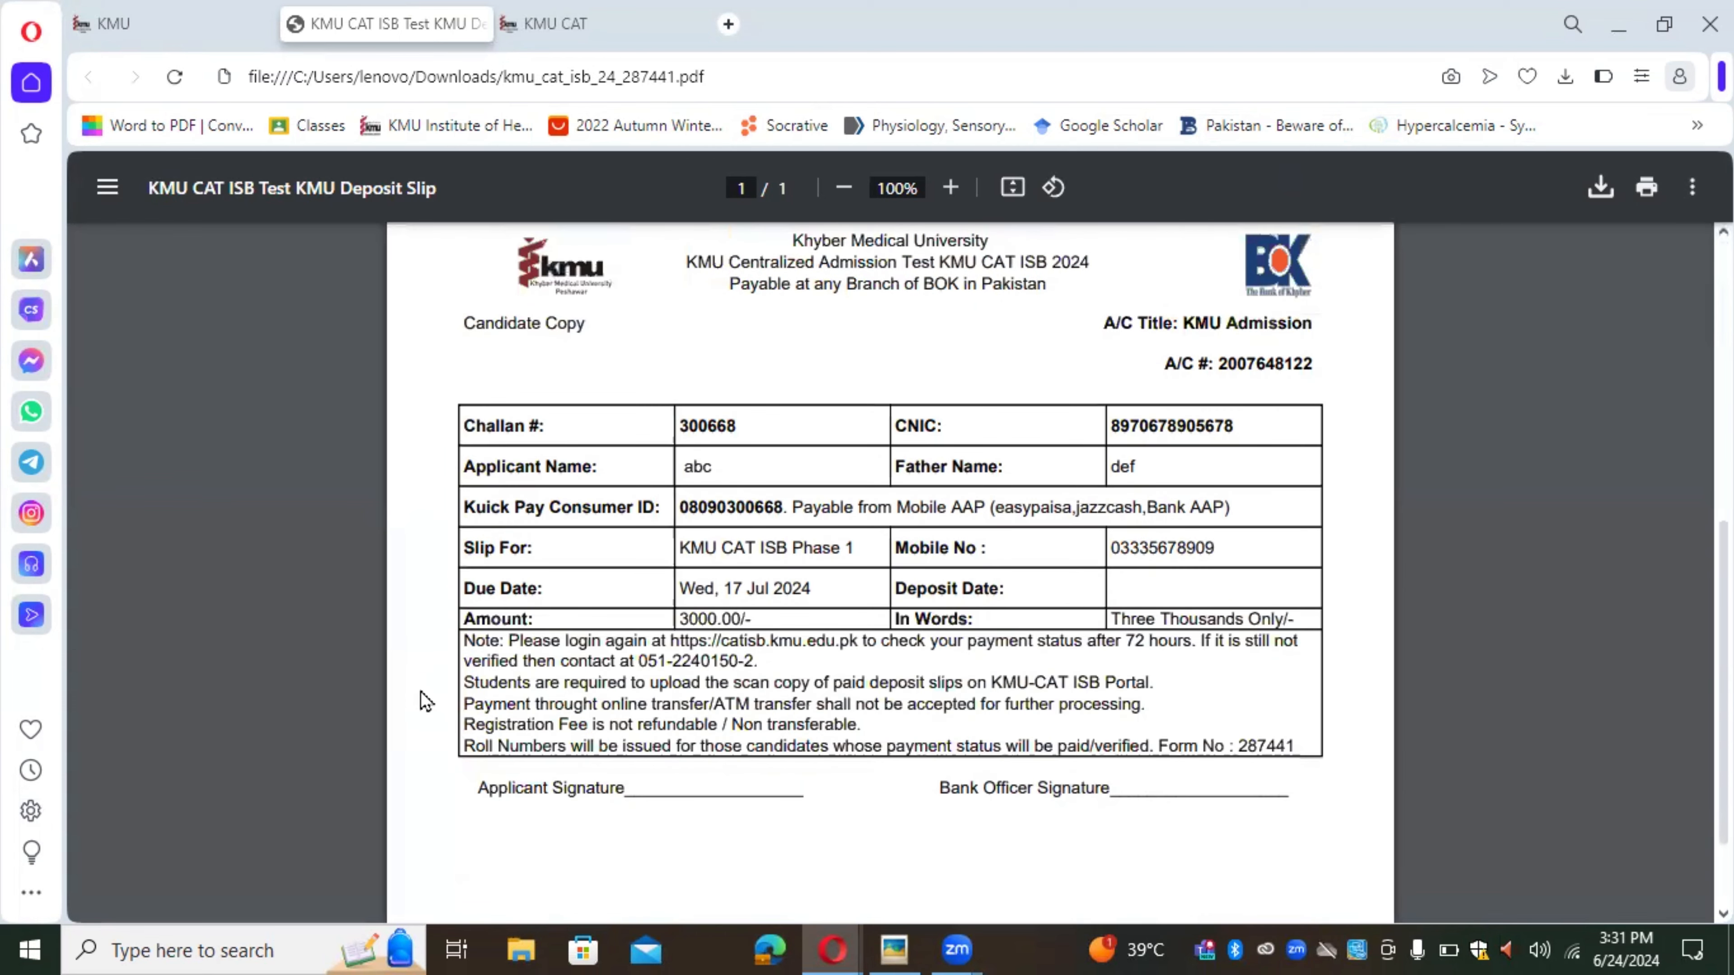
scroll(328, 577, "up", 7)
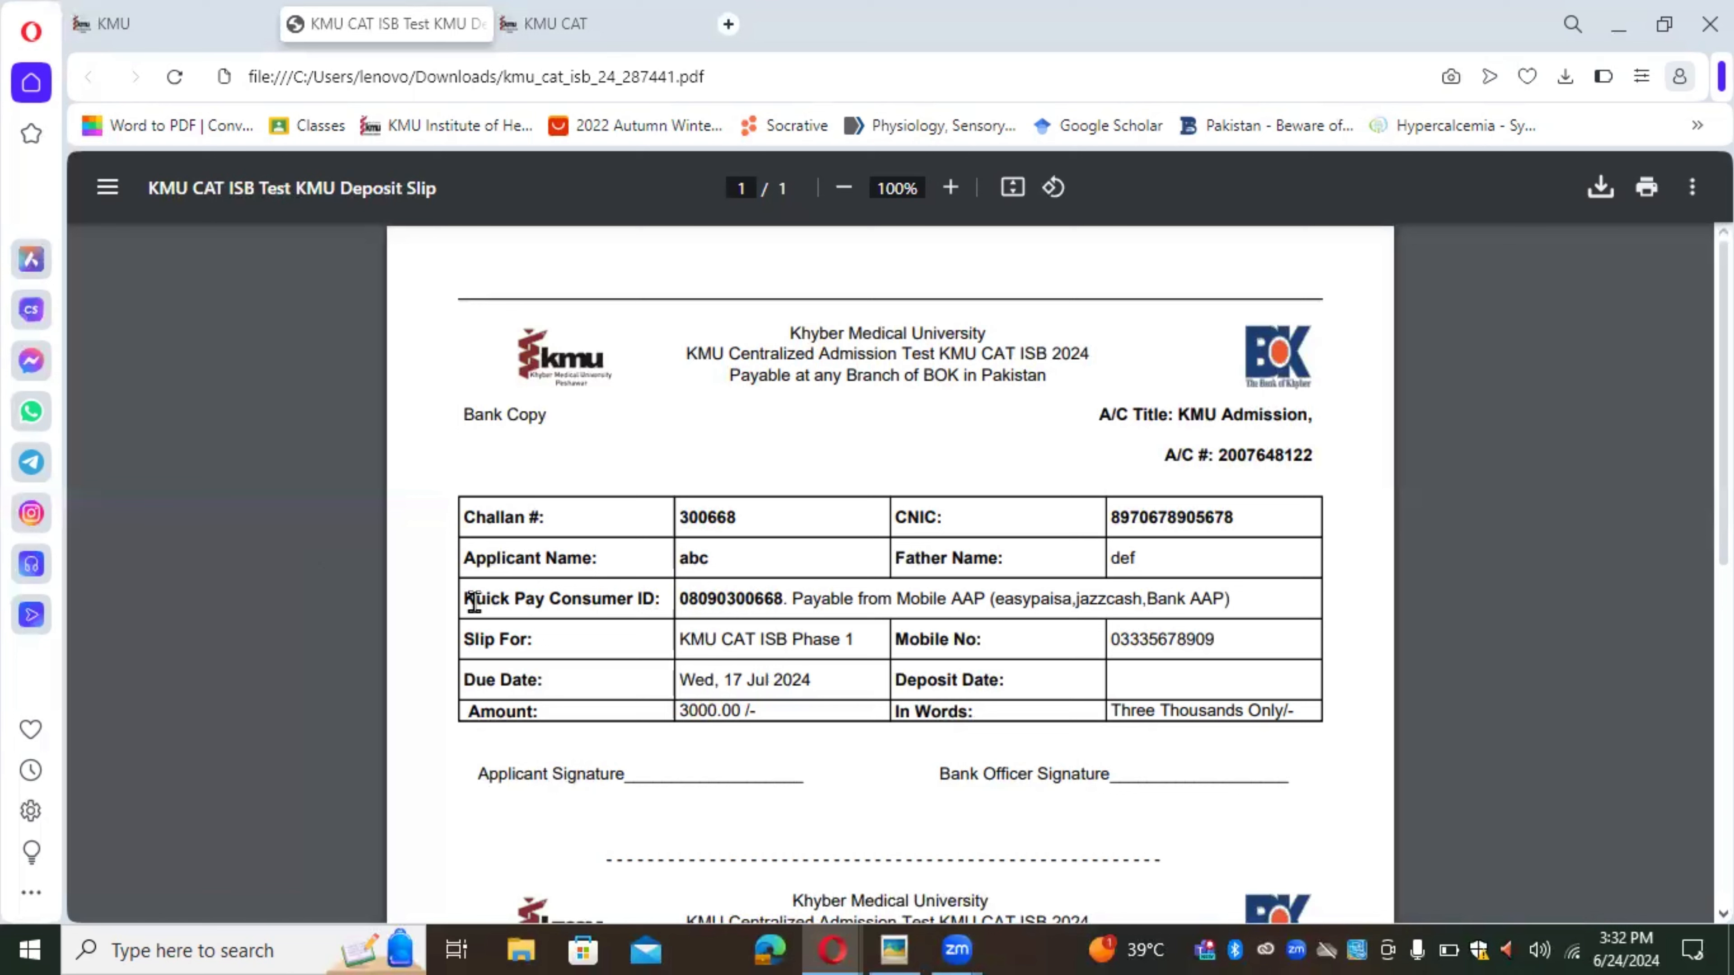
left_click_drag(475, 601, 786, 604)
left_click(784, 604)
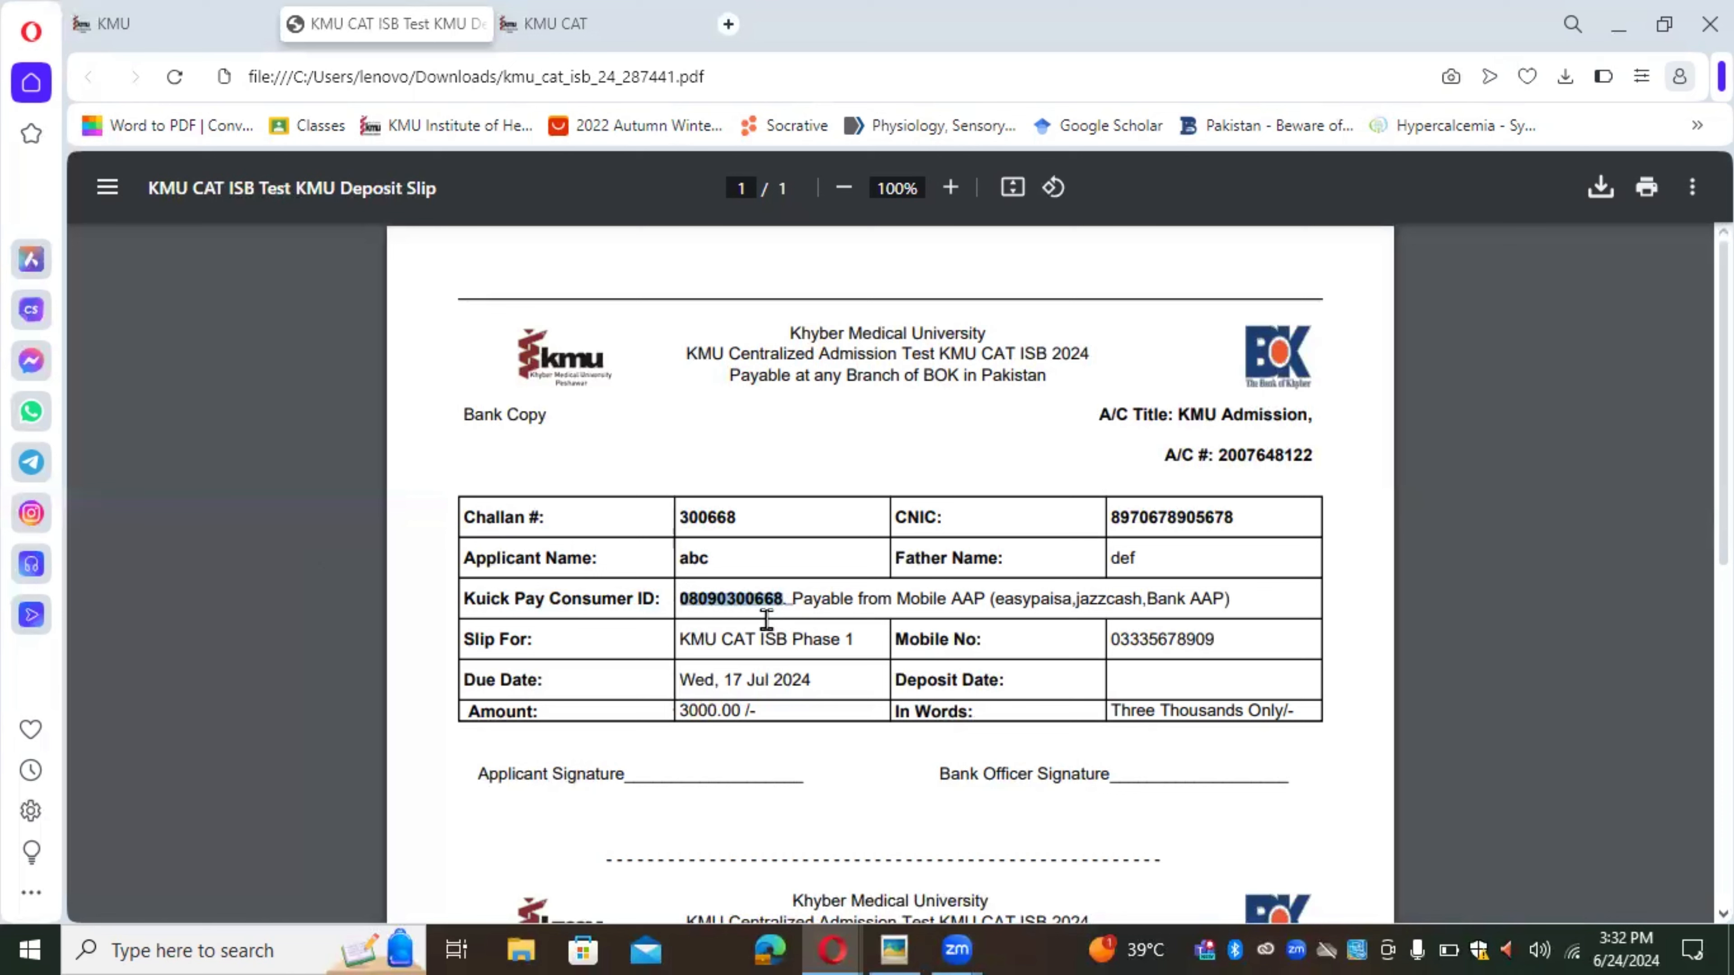
left_click(1016, 603)
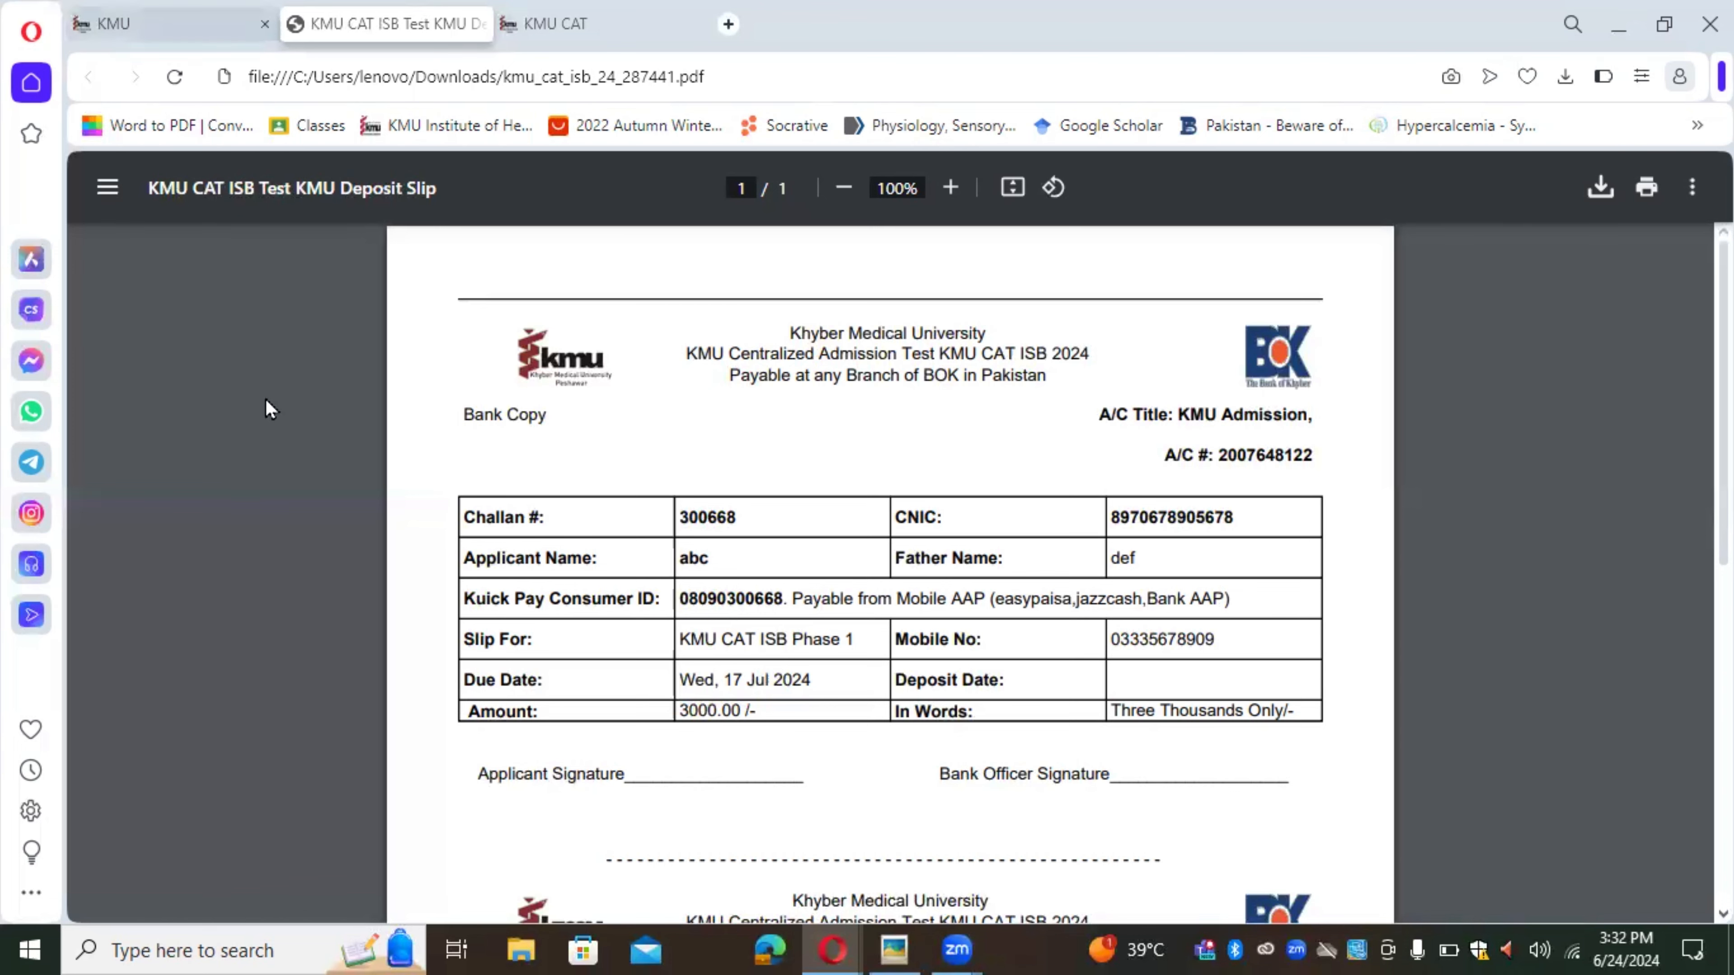
left_click(170, 25)
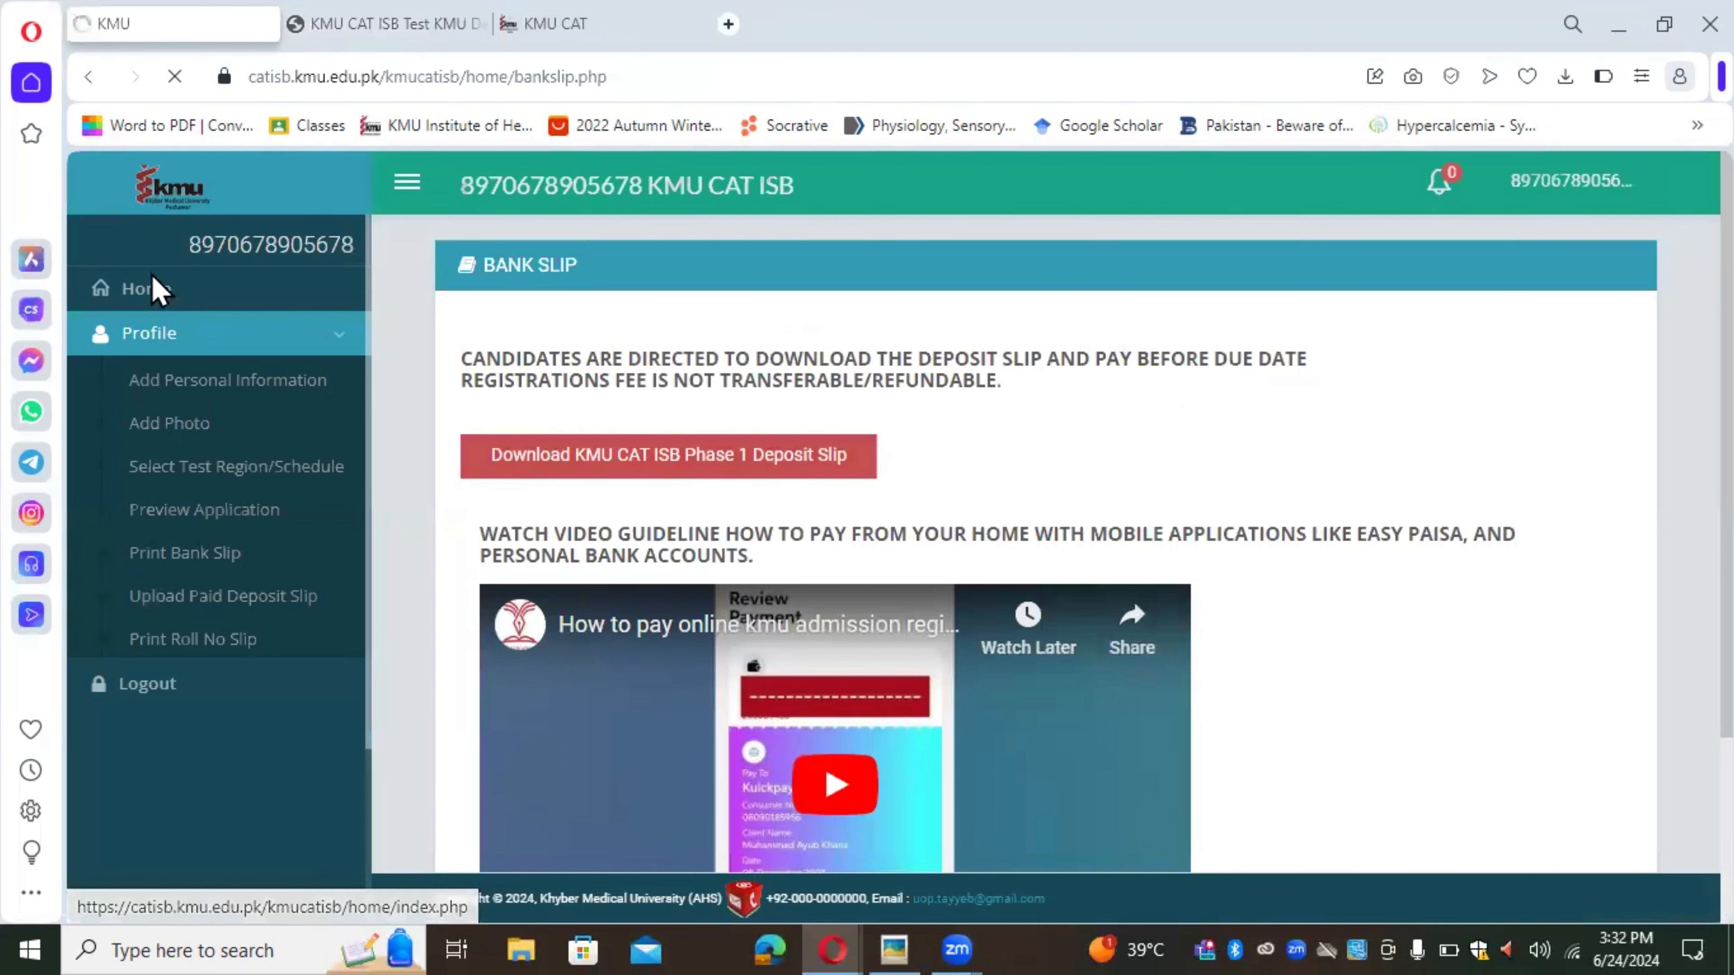
Step: Confirm the application status reads Submitted, then go to STEP 6 Upload Paid Deposit Slip
left_click(152, 290)
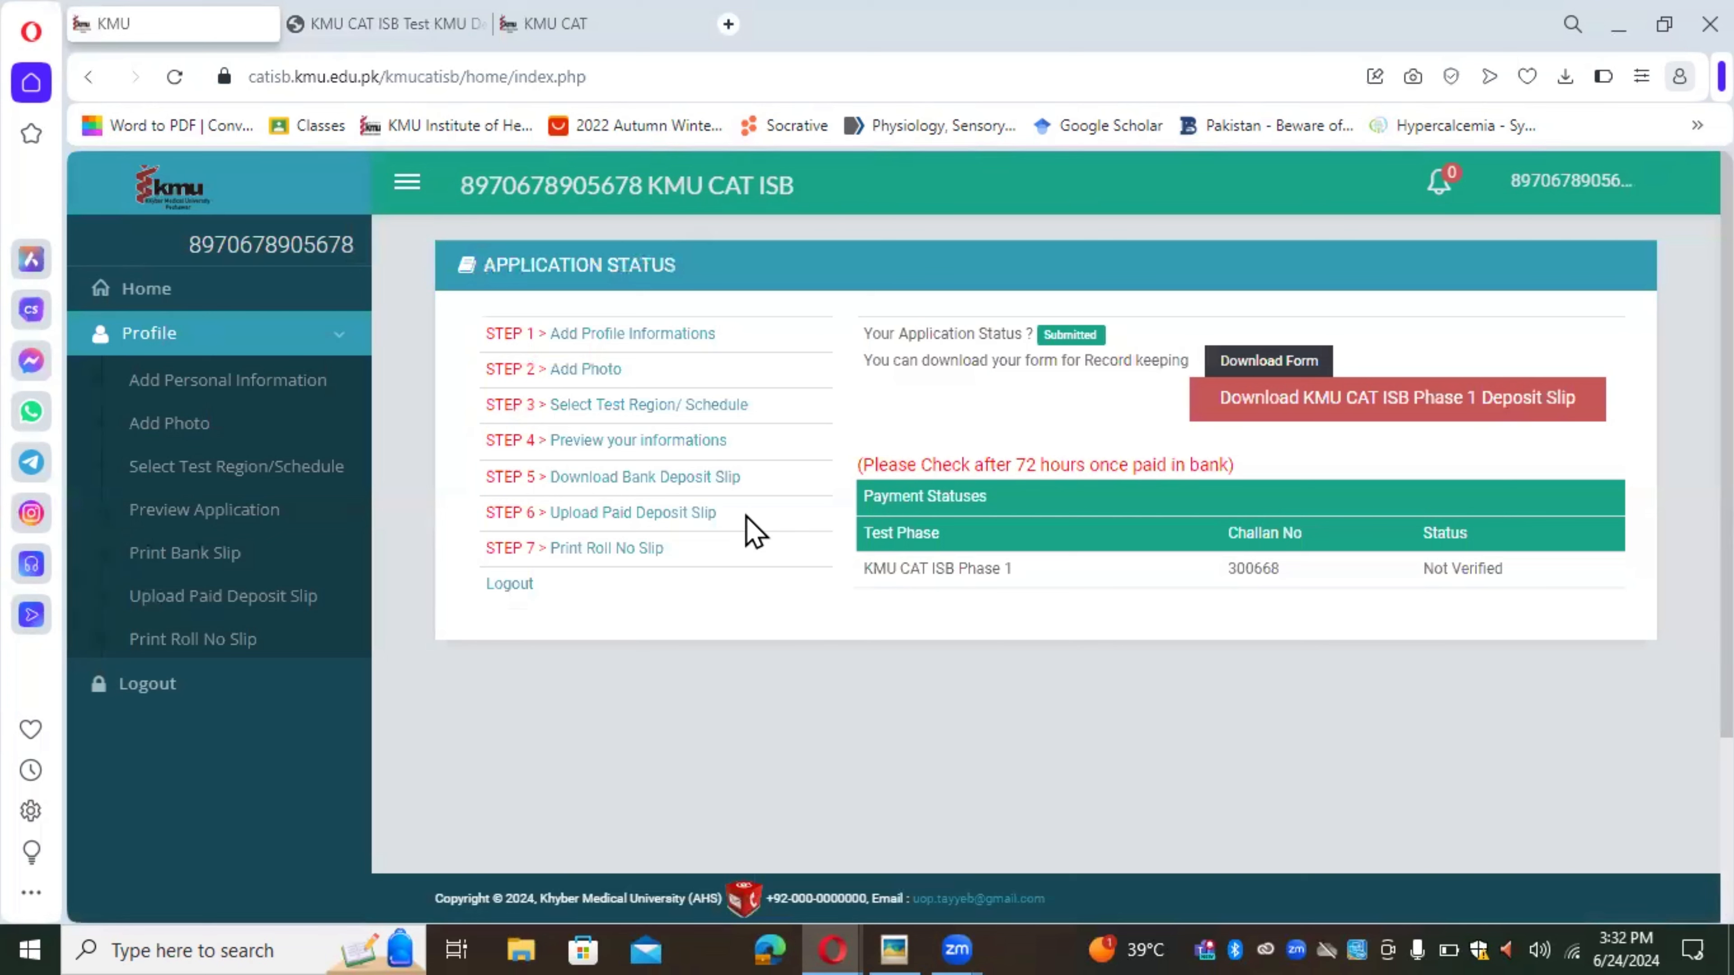
left_click(656, 514)
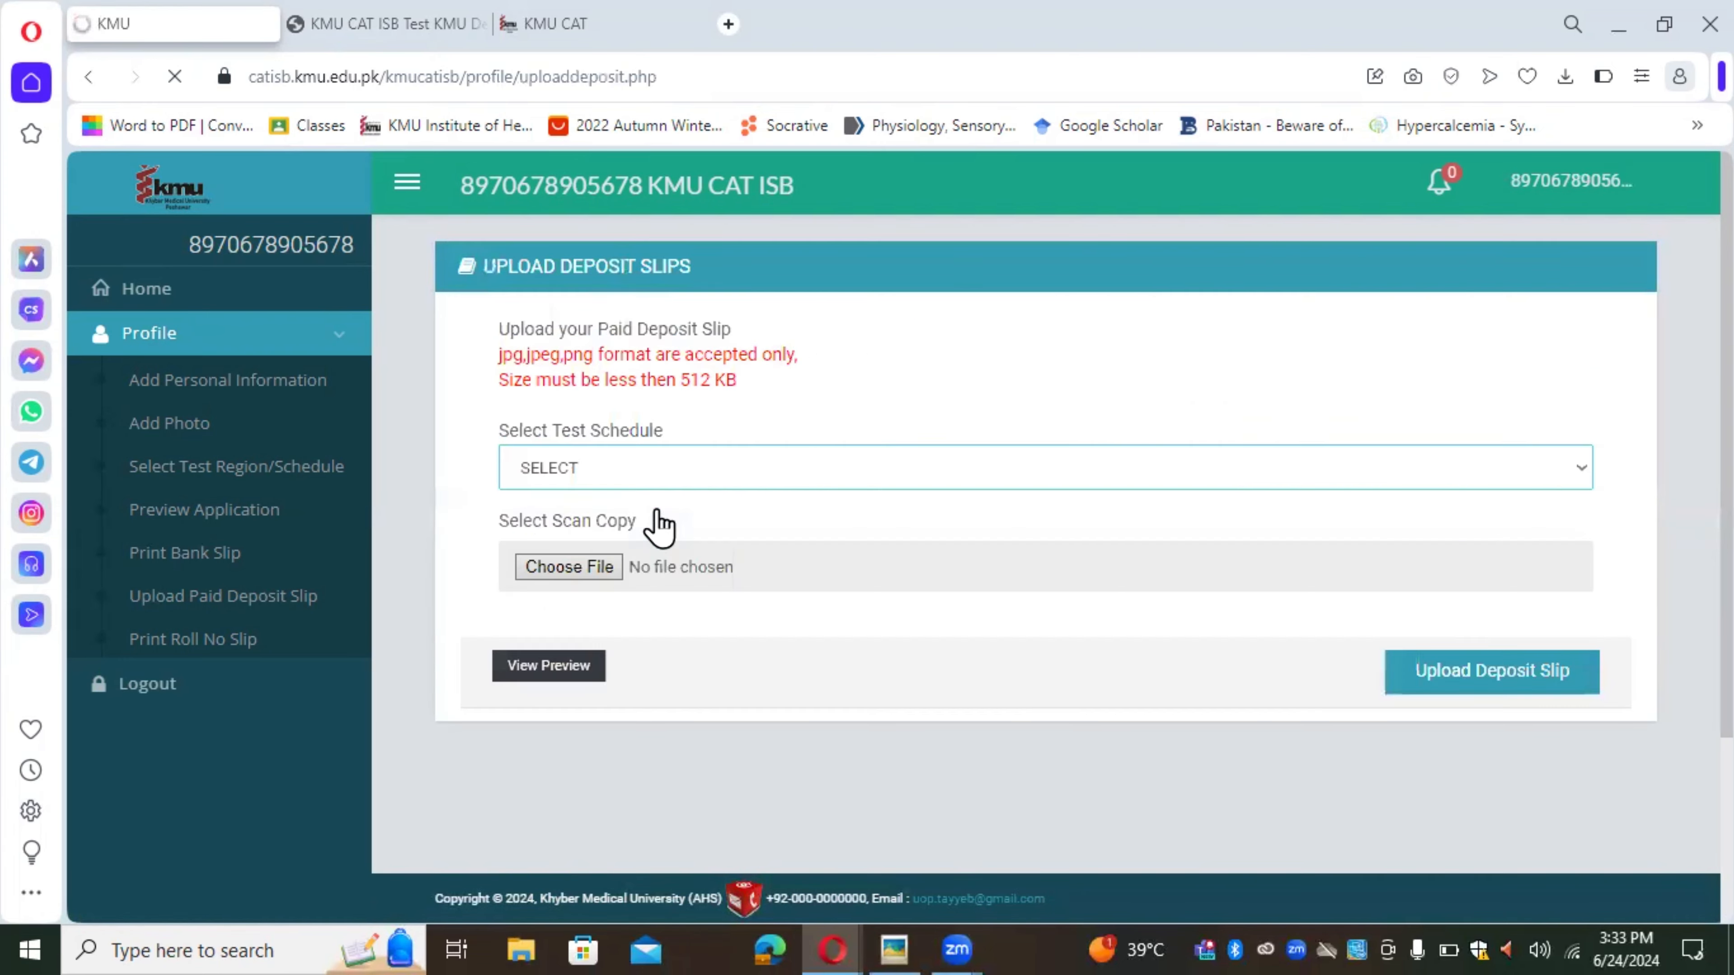
Step: Select the KMU CAT ISB Phase 1 test schedule and attach the Opera Snapshot PNG as the scan copy
left_click(708, 474)
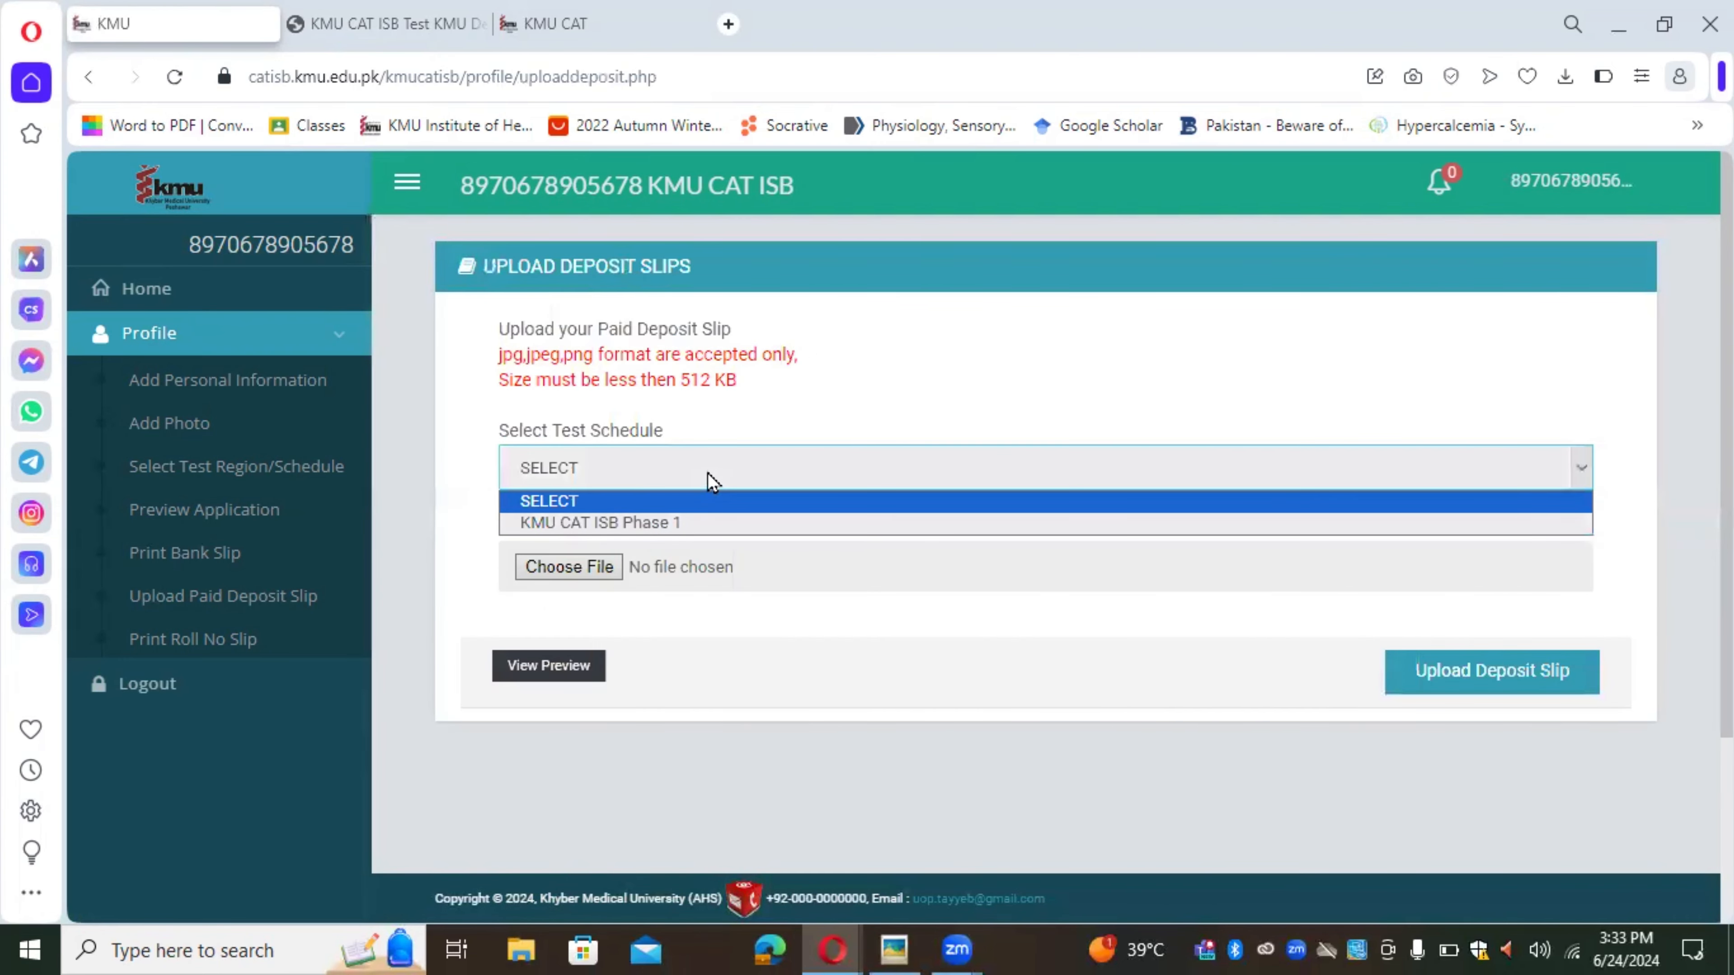
left_click(691, 522)
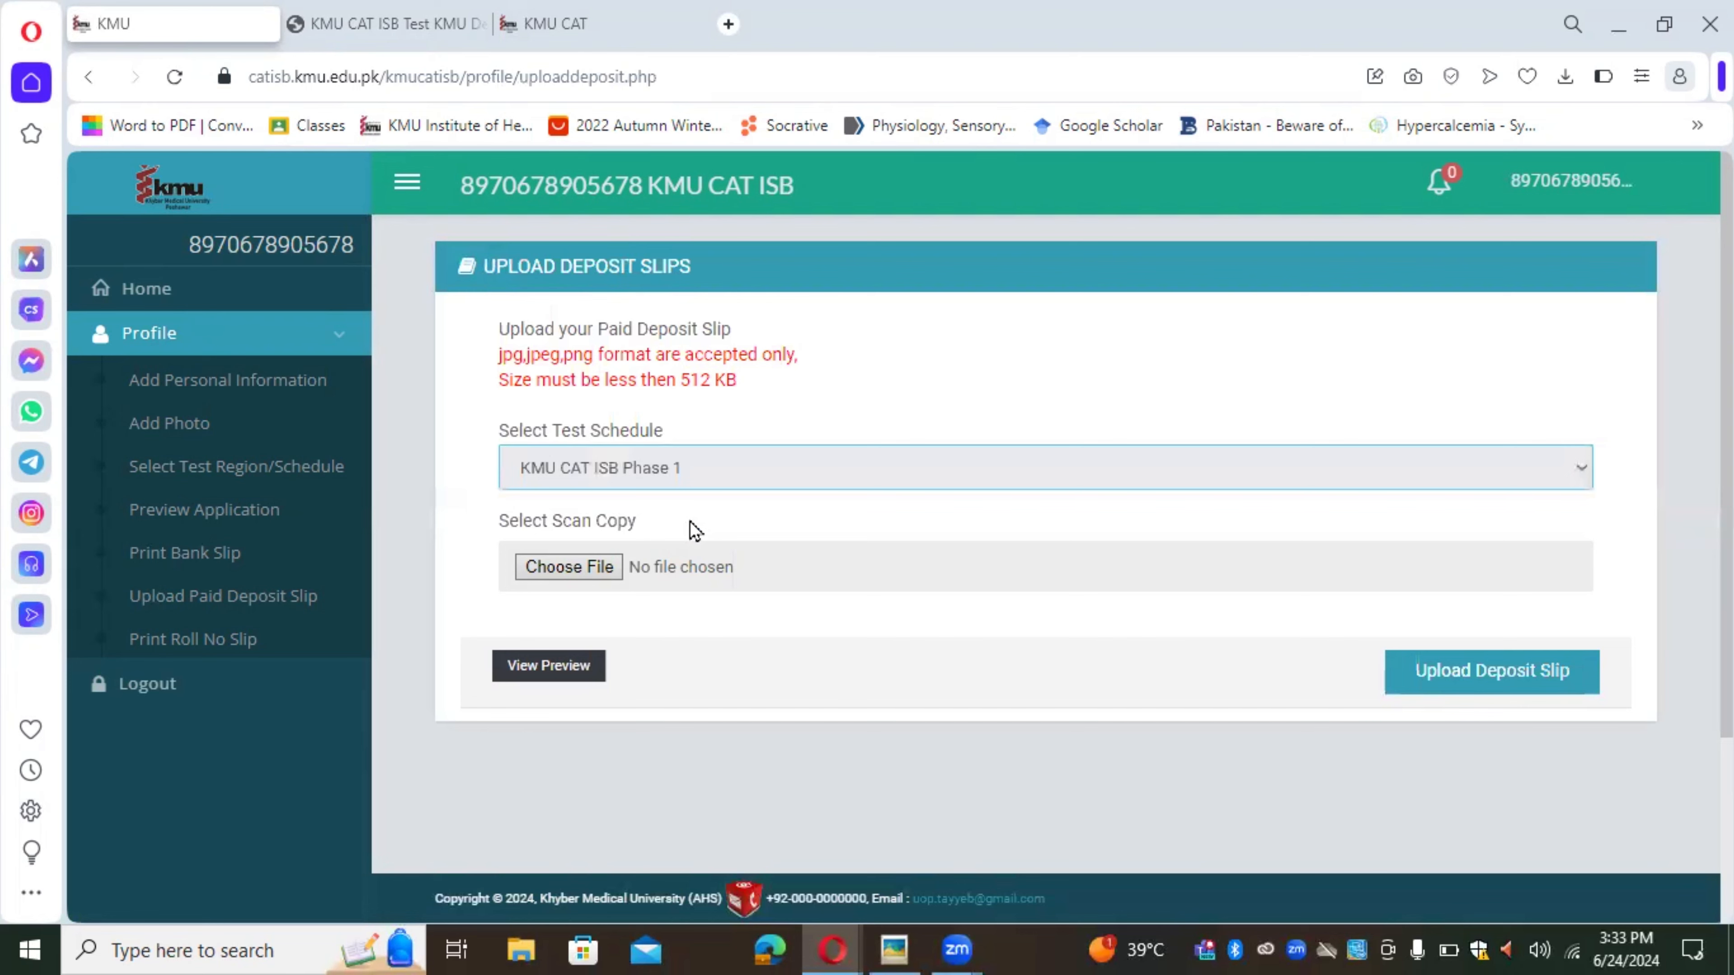
left_click(544, 578)
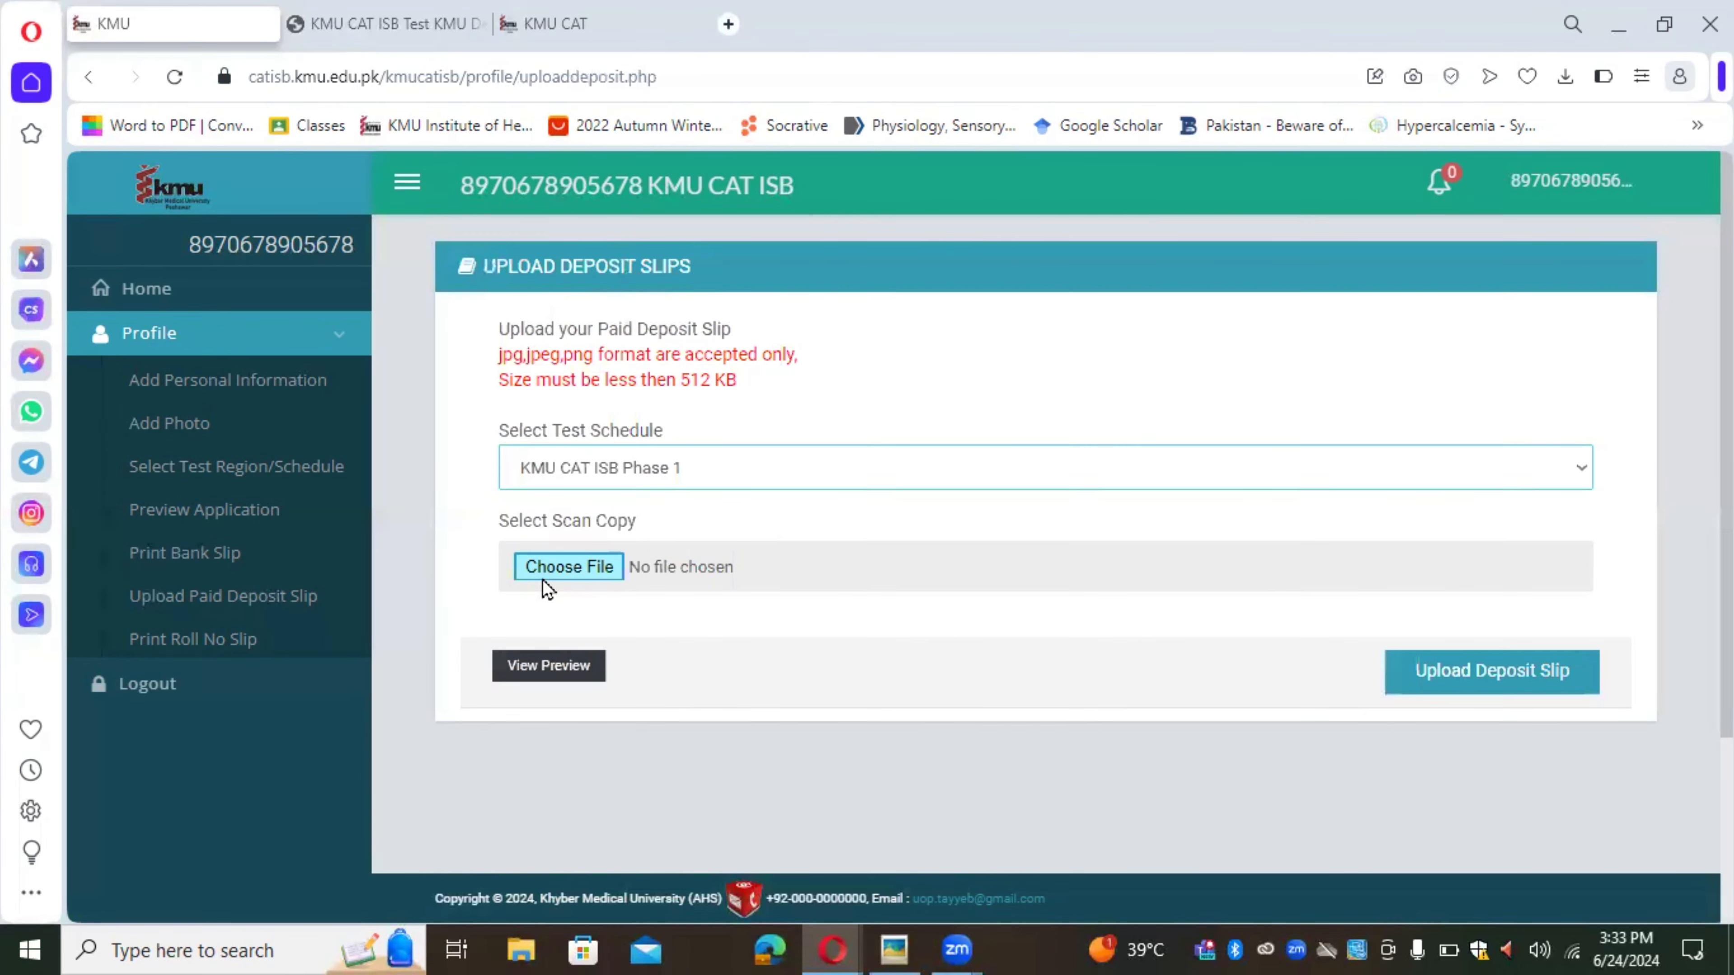
left_click(703, 507)
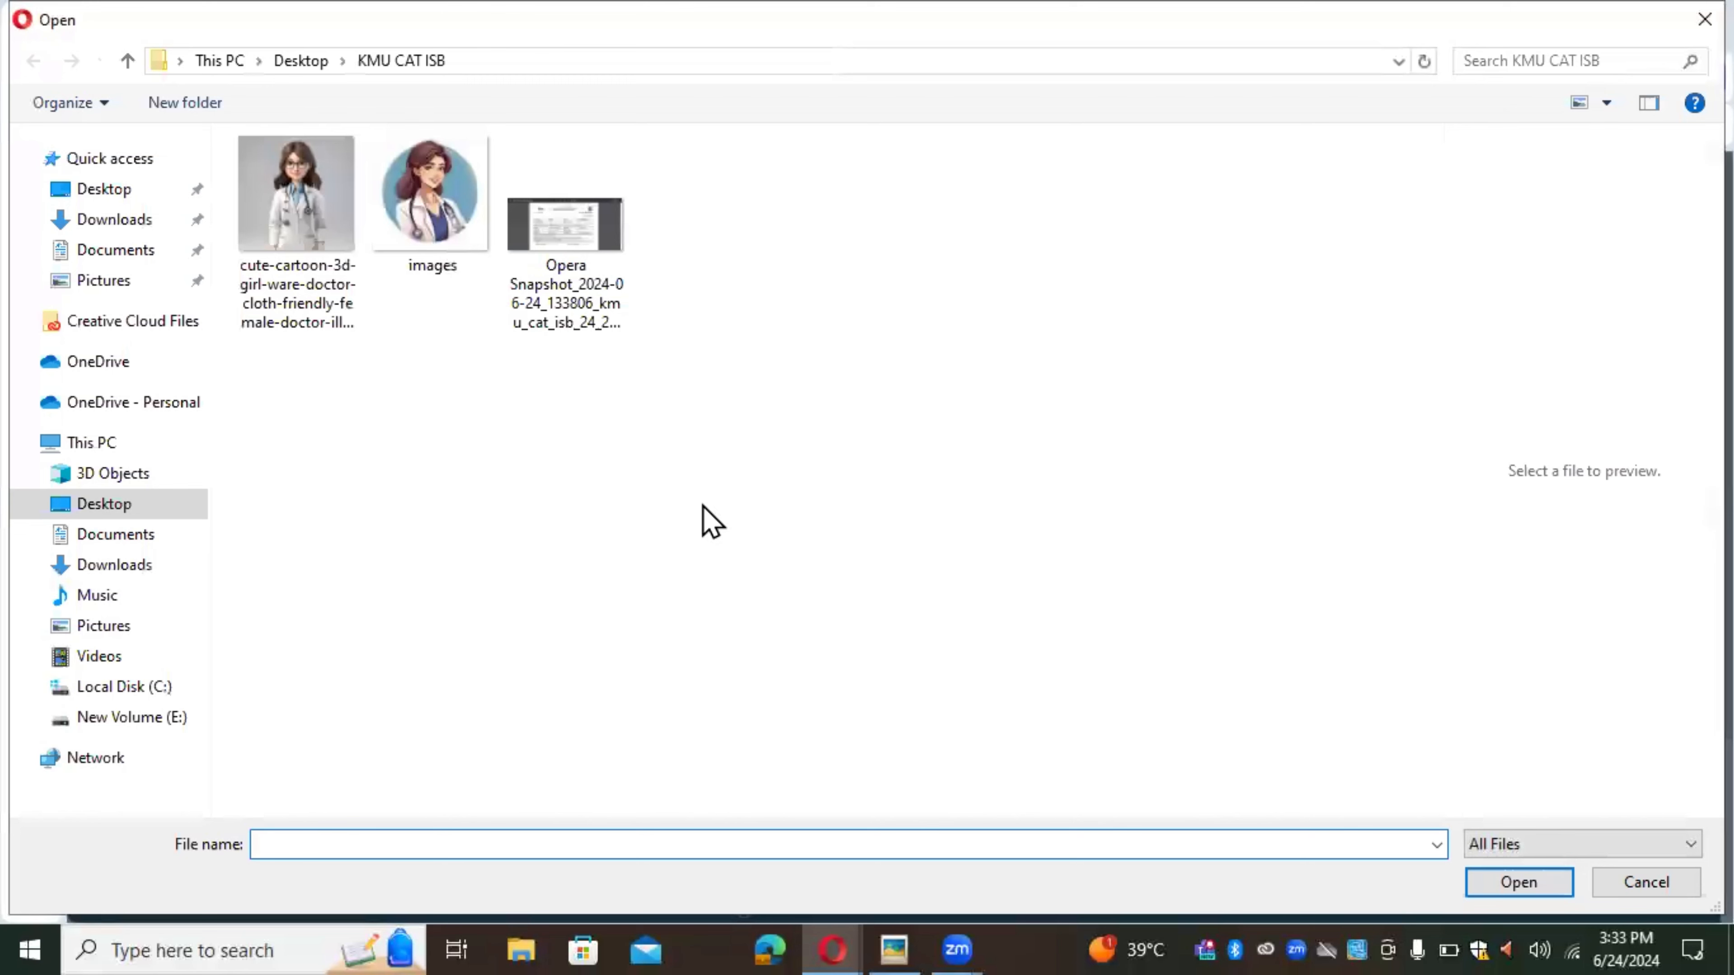
double_click(584, 234)
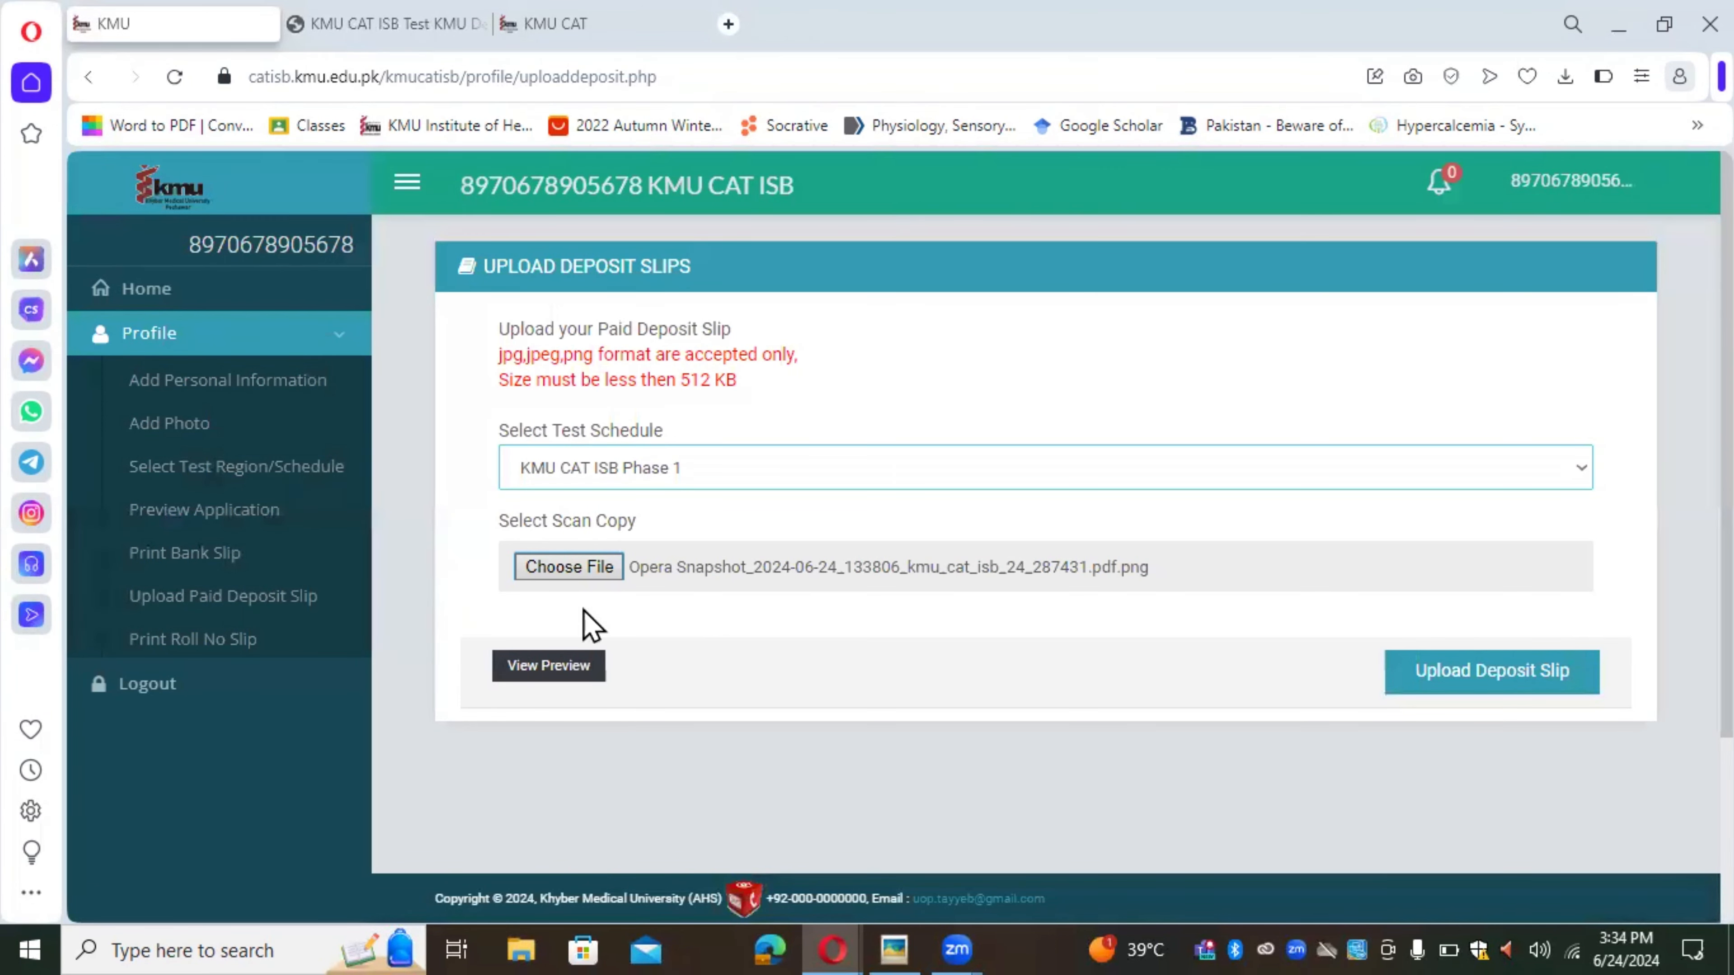
Step: Submit the Phase 1 deposit slip snapshot with Upload Deposit Slip
left_click(1503, 685)
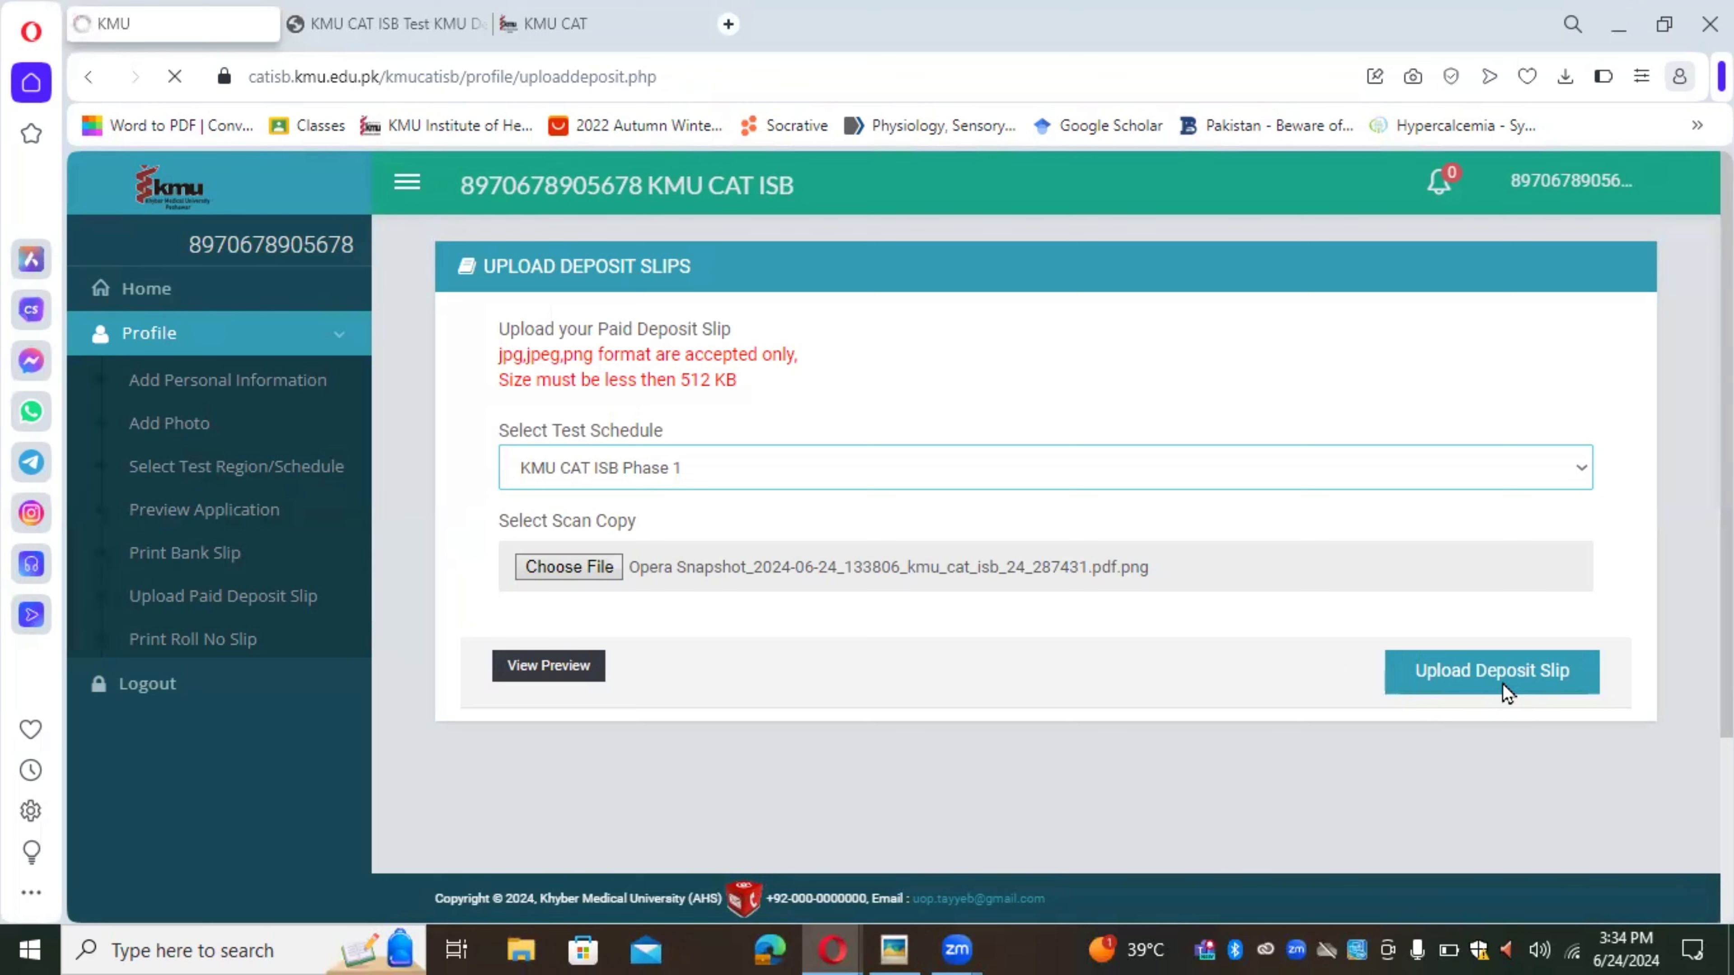